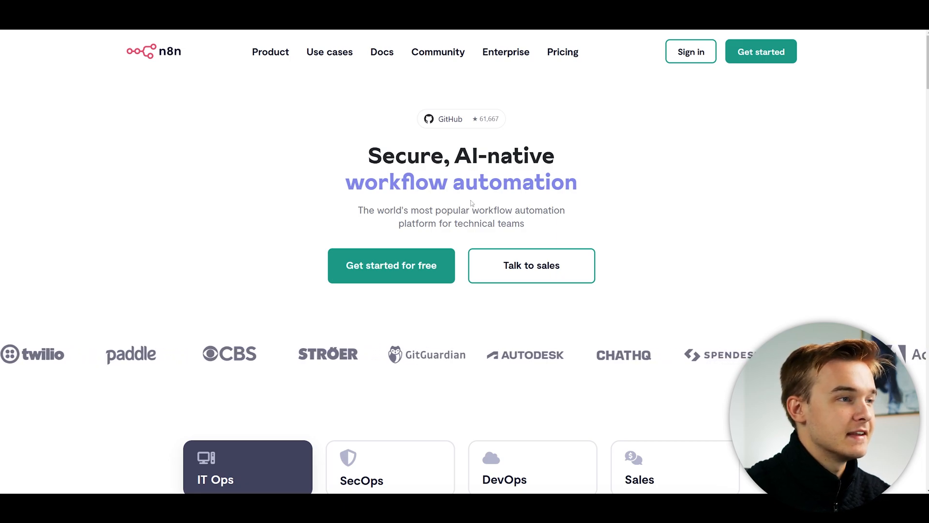
Scroll the n8n homepage past the IT Ops workflow demo to the section on using AI with your own data.
drag(455, 224, 541, 220)
click(556, 230)
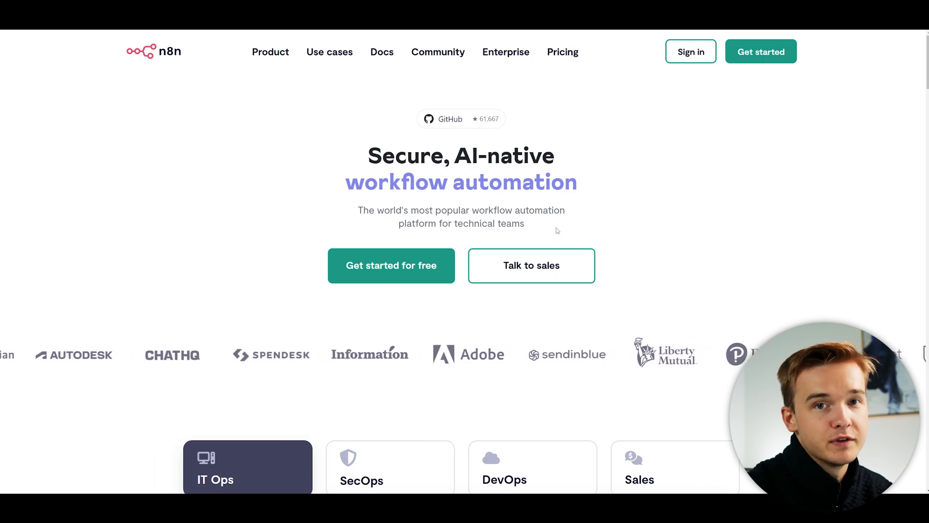
drag(927, 65, 926, 110)
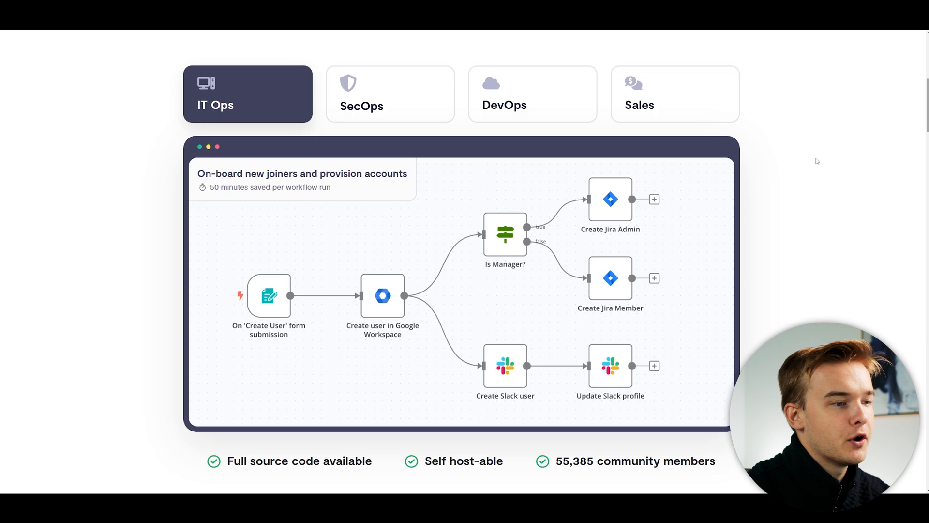
scroll(817, 161, down, 5)
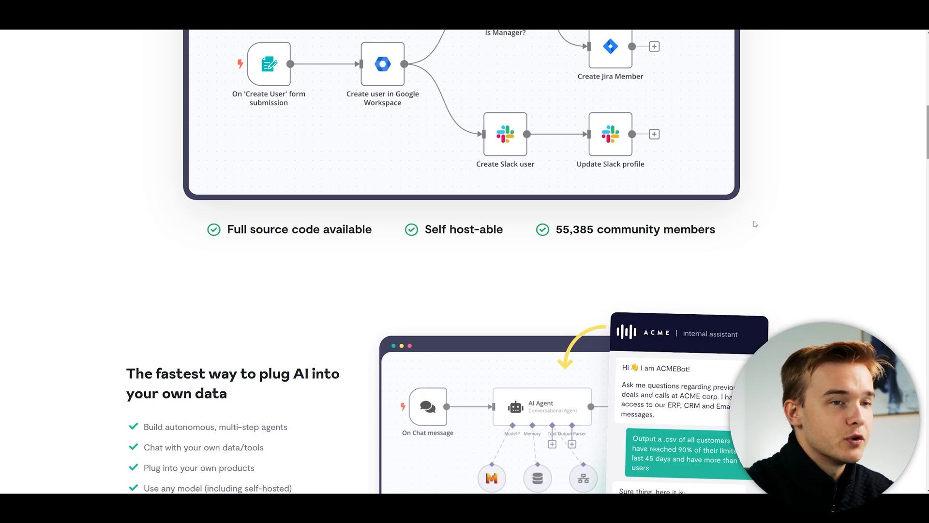
scroll(909, 169, down, 4)
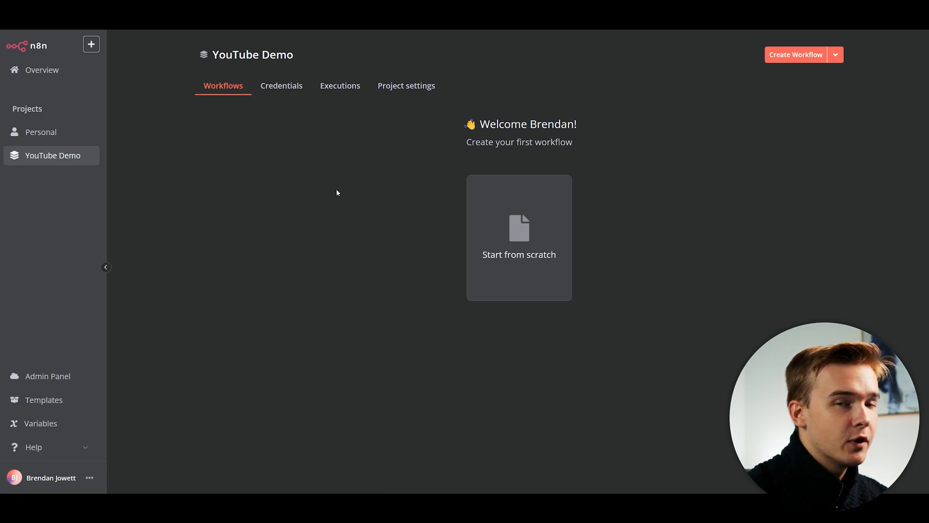
Open the YouTube Demo project, check its Credentials, and start a blank workflow from scratch.
click(39, 74)
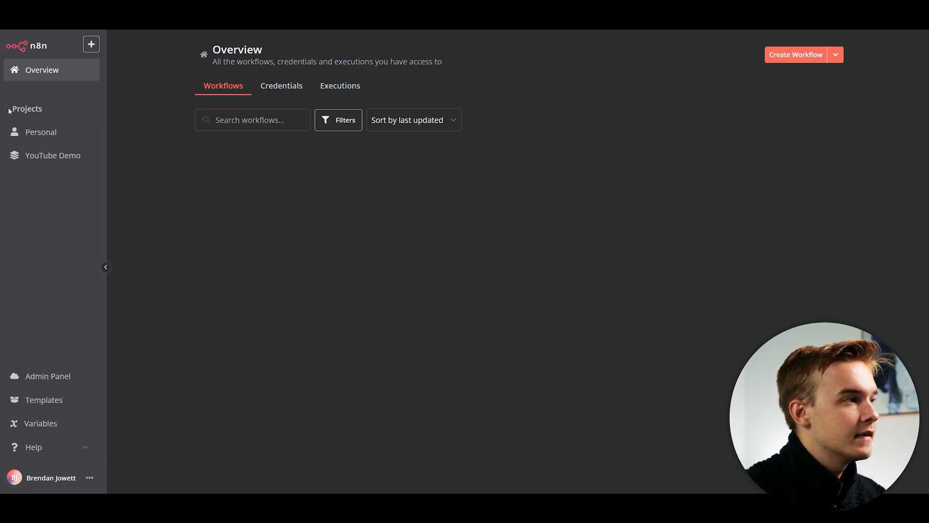
drag(9, 110, 53, 108)
click(48, 111)
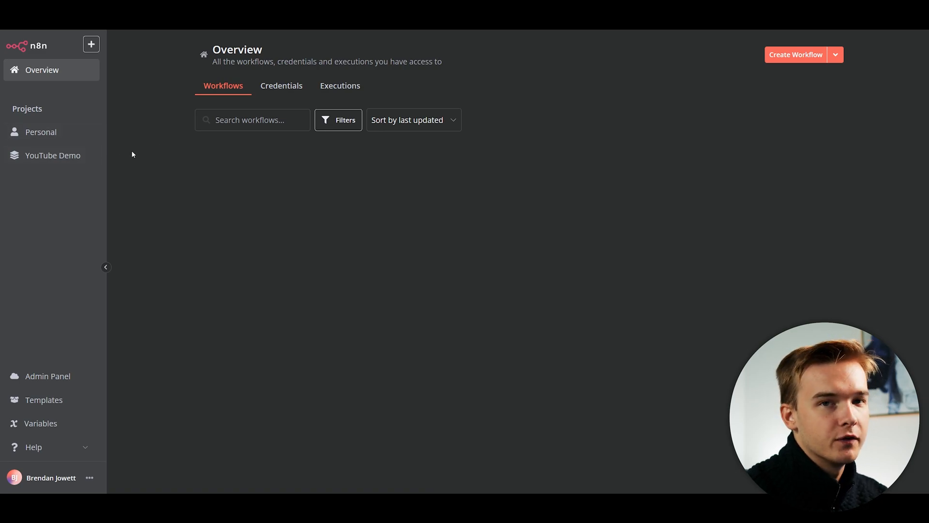
click(56, 155)
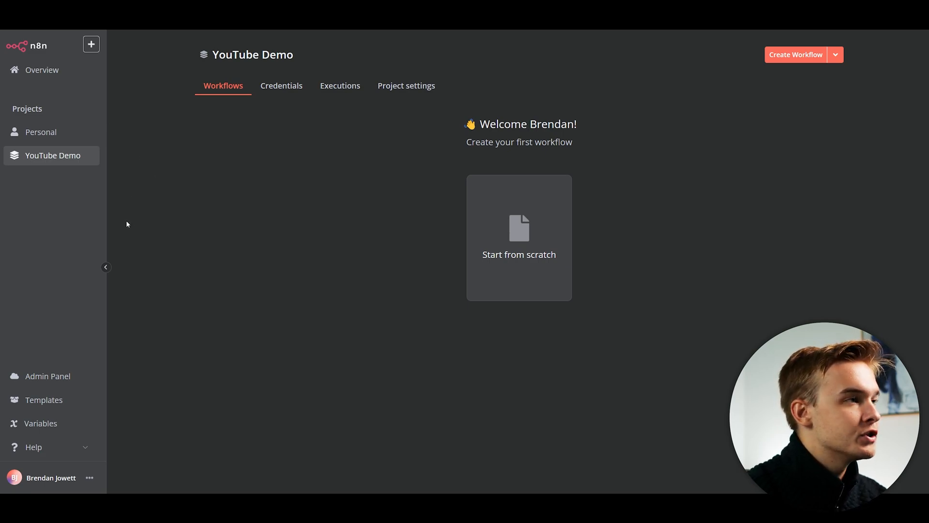
click(288, 90)
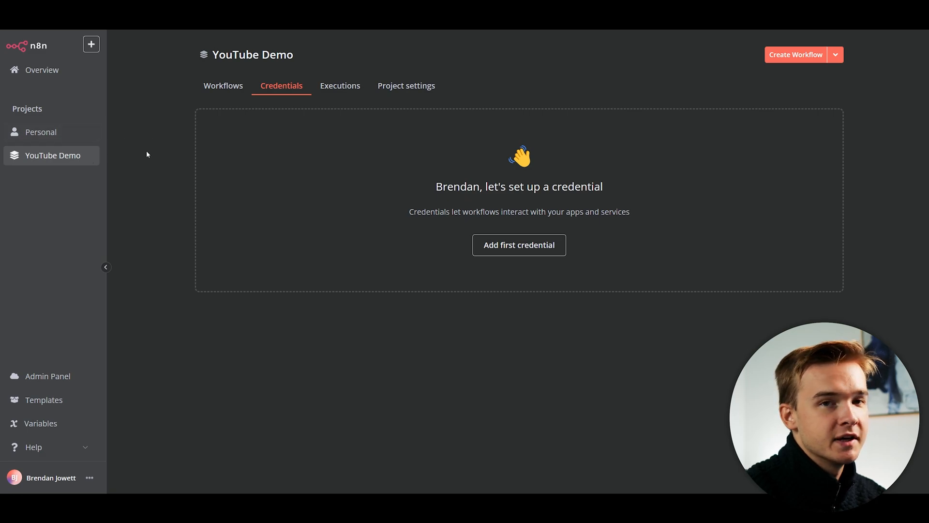
click(239, 91)
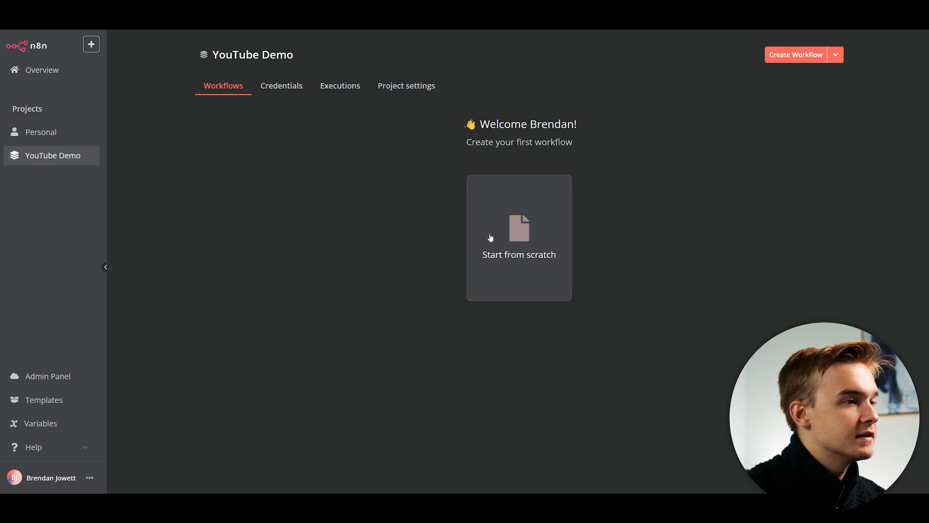
click(538, 272)
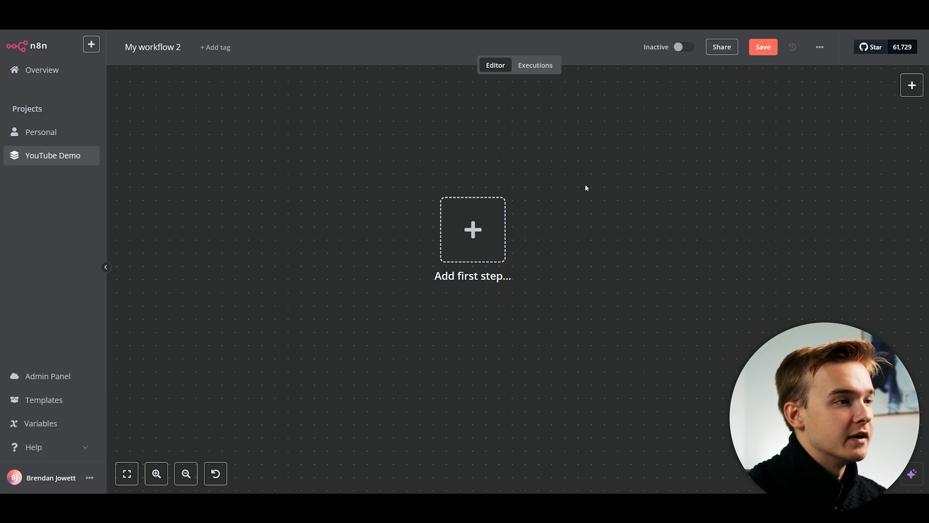
Rename the workflow from 'My workflow 2' to 'YT Demo' and recenter the empty canvas.
drag(615, 197, 502, 193)
scroll(527, 179, down, 2)
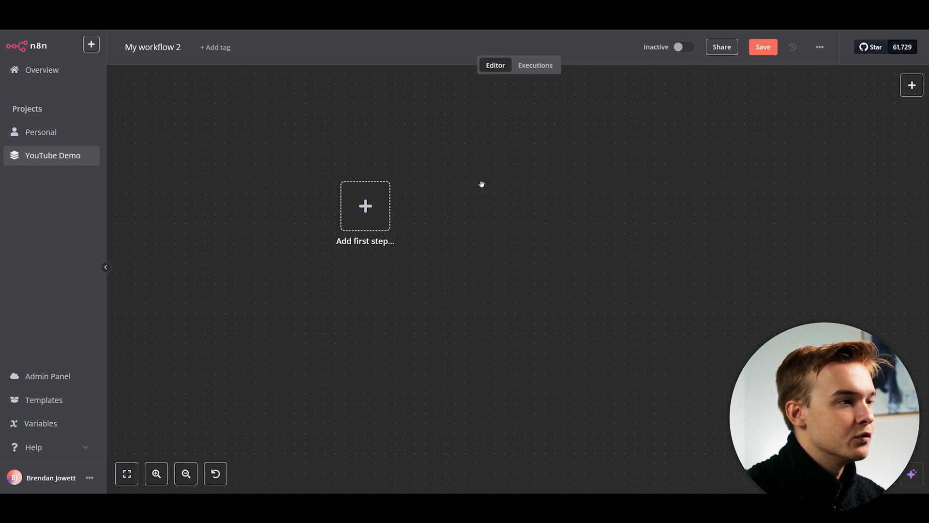
drag(482, 185, 549, 213)
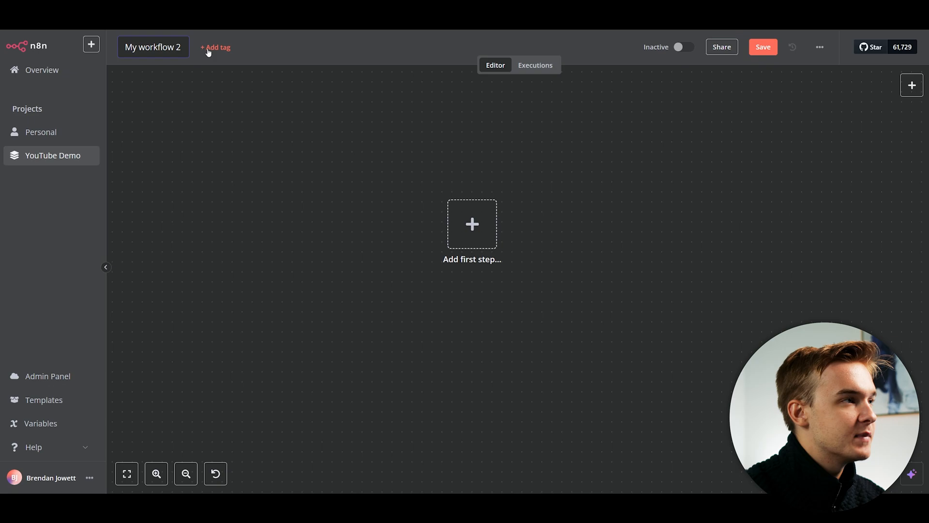
click(180, 46)
text(YT Demo)
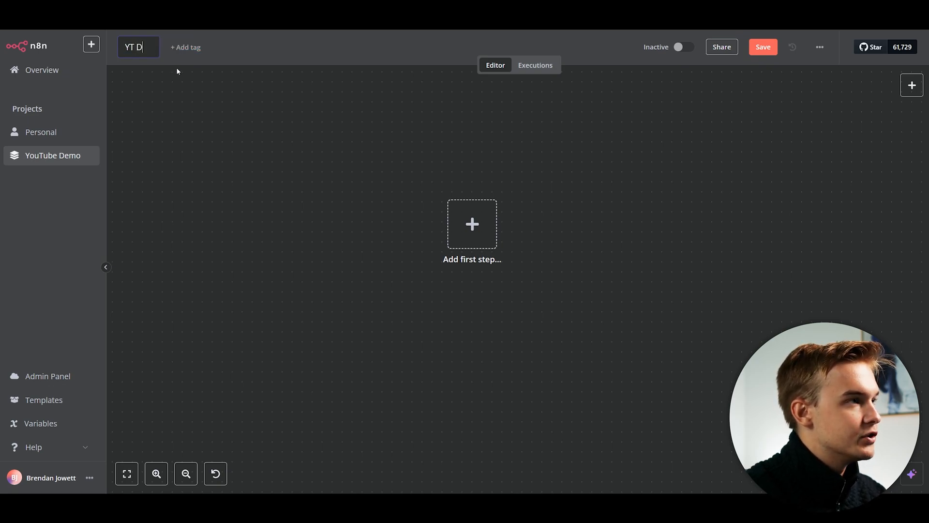
click(224, 114)
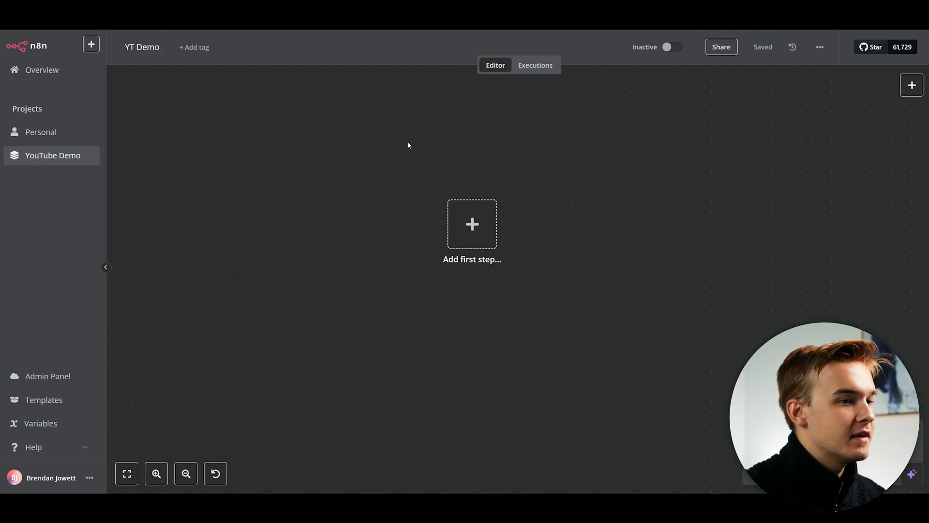
drag(666, 248, 620, 238)
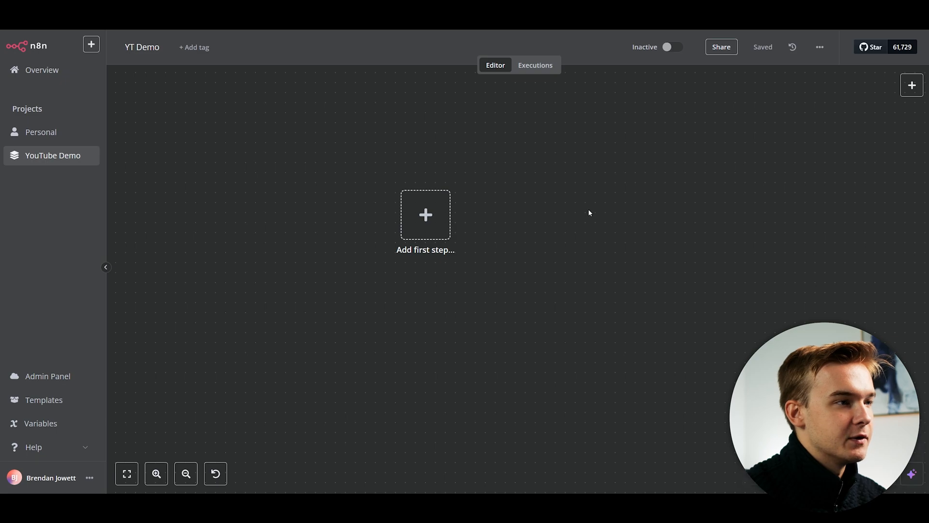
scroll(495, 158, up, 2)
scroll(409, 147, up, 1)
scroll(405, 147, down, 1)
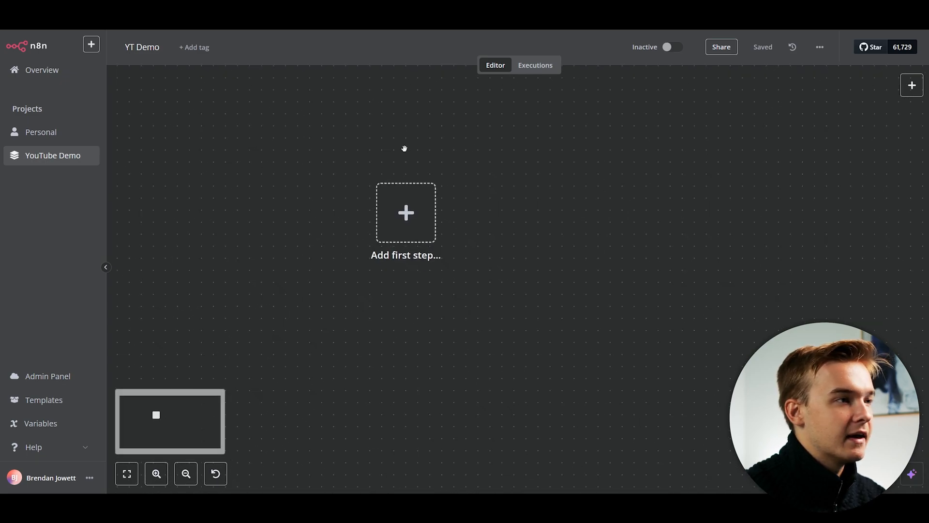
drag(427, 146, 451, 157)
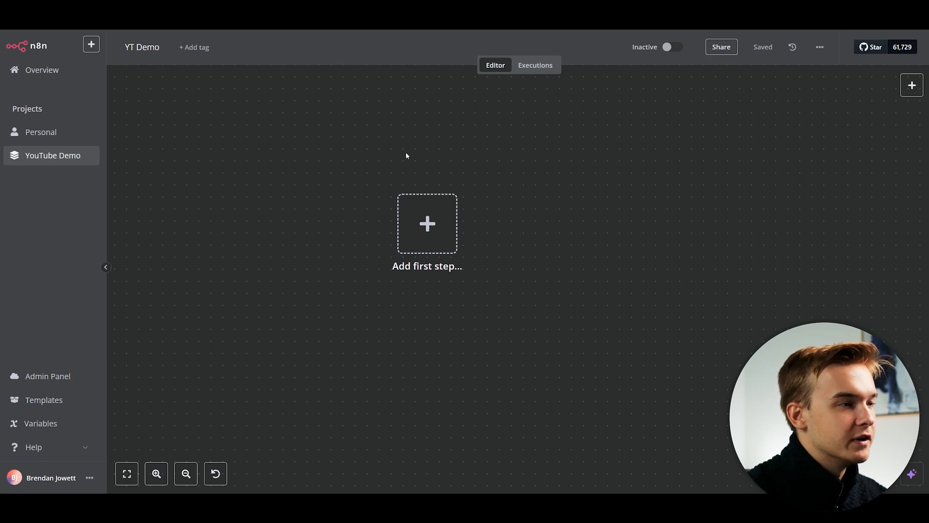
Search 'chat' among the triggers and add the Chat Trigger 'When chat message received'.
click(435, 229)
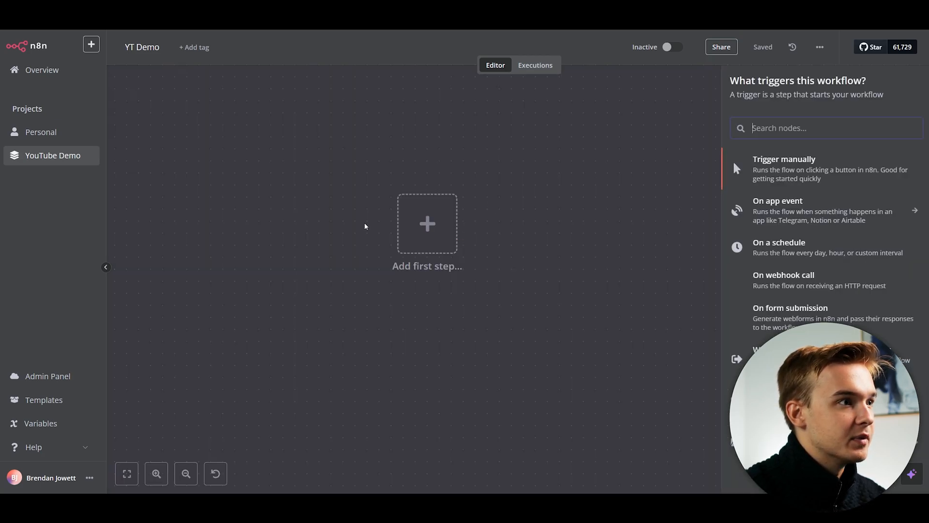
click(542, 219)
click(447, 220)
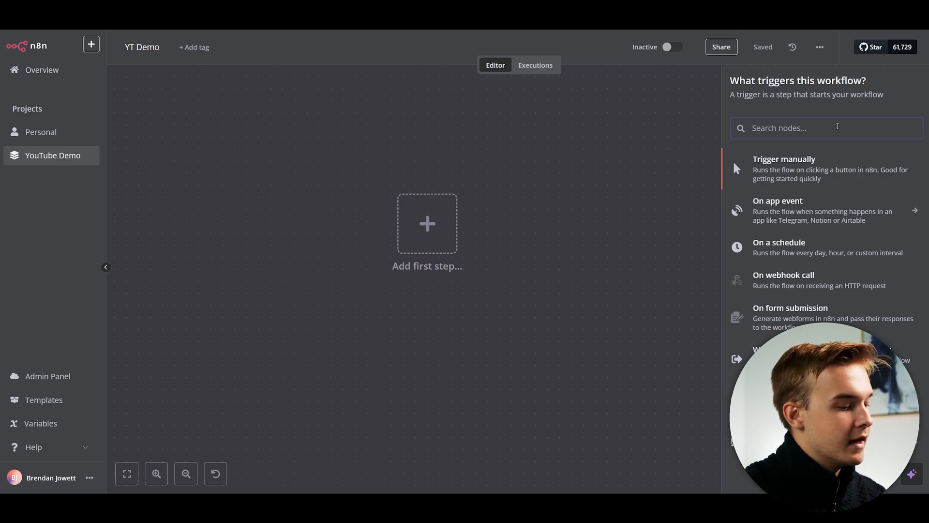
text(chat)
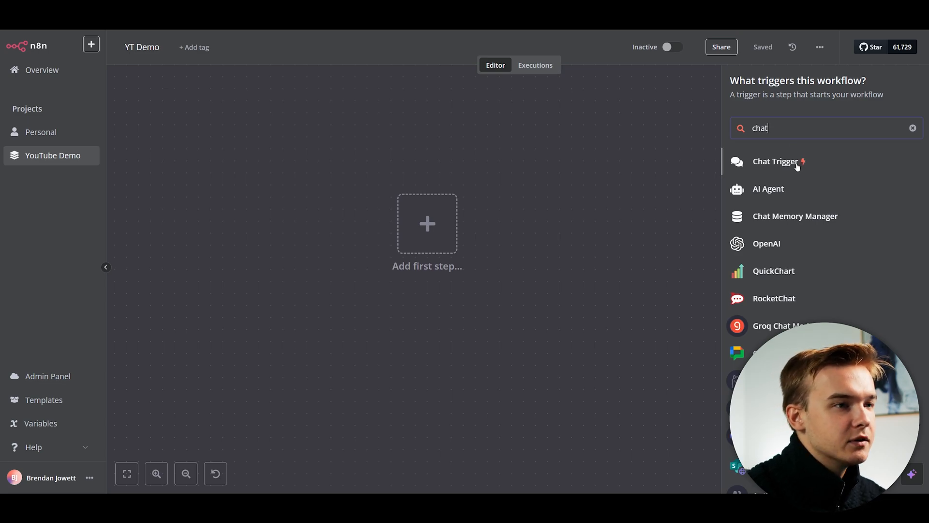
scroll(811, 198, down, 1)
scroll(804, 207, down, 4)
scroll(805, 217, up, 4)
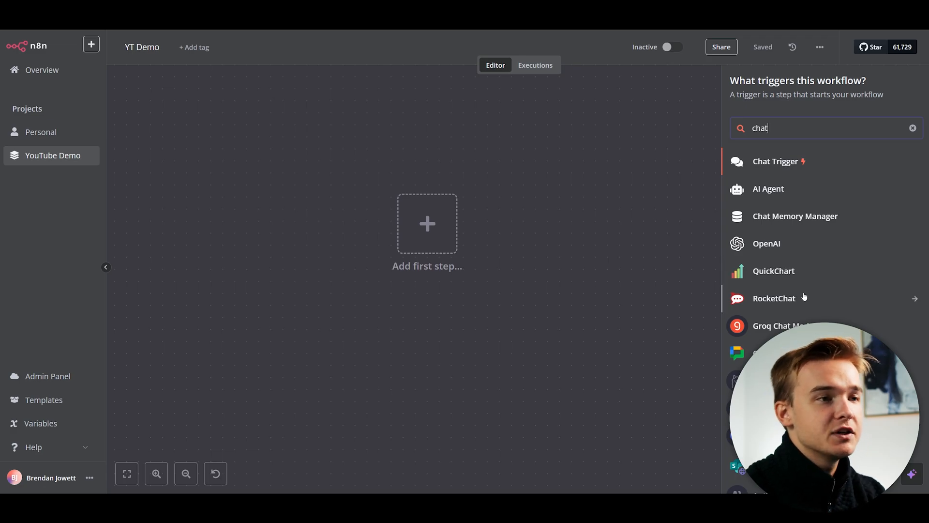
click(783, 166)
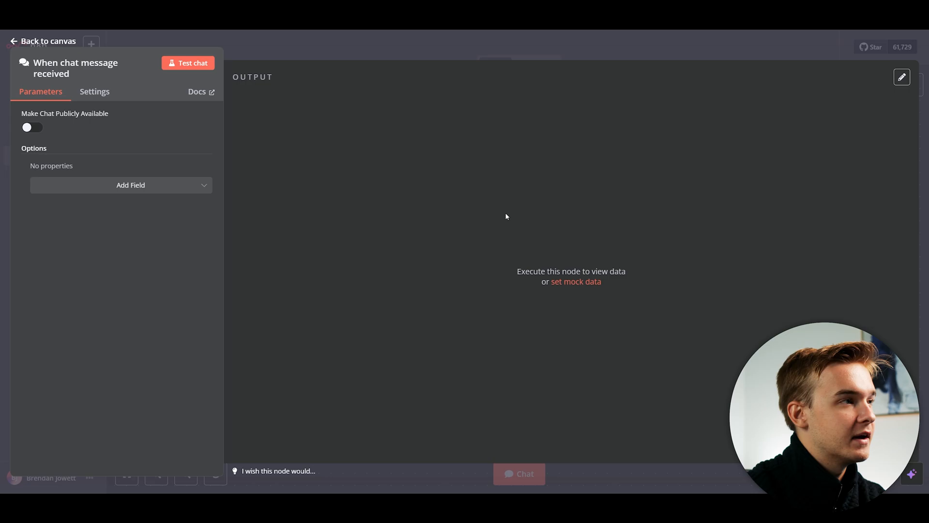
Close the trigger settings and send a 'hello' test message in the chat window.
click(785, 54)
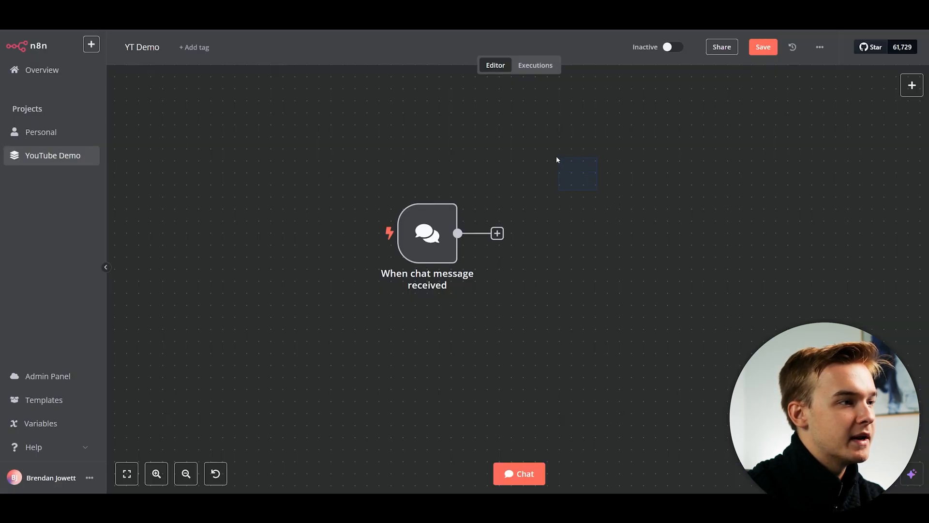
drag(650, 222, 579, 175)
scroll(387, 175, up, 1)
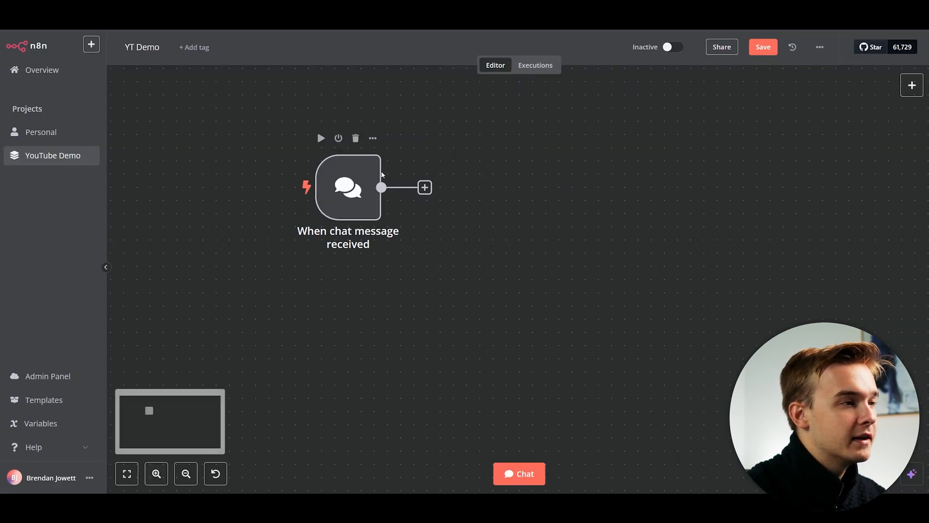
scroll(381, 174, down, 1)
drag(486, 152, 512, 170)
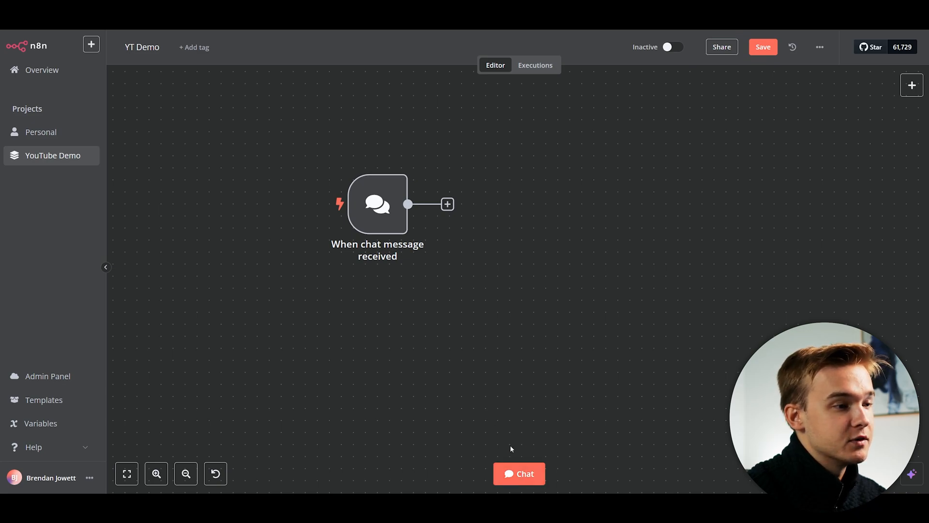
click(519, 473)
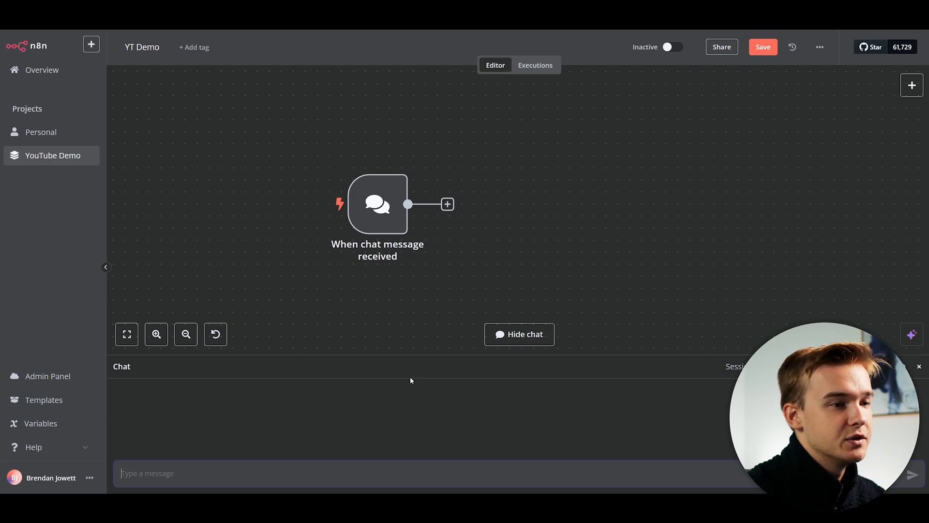
text(hello)
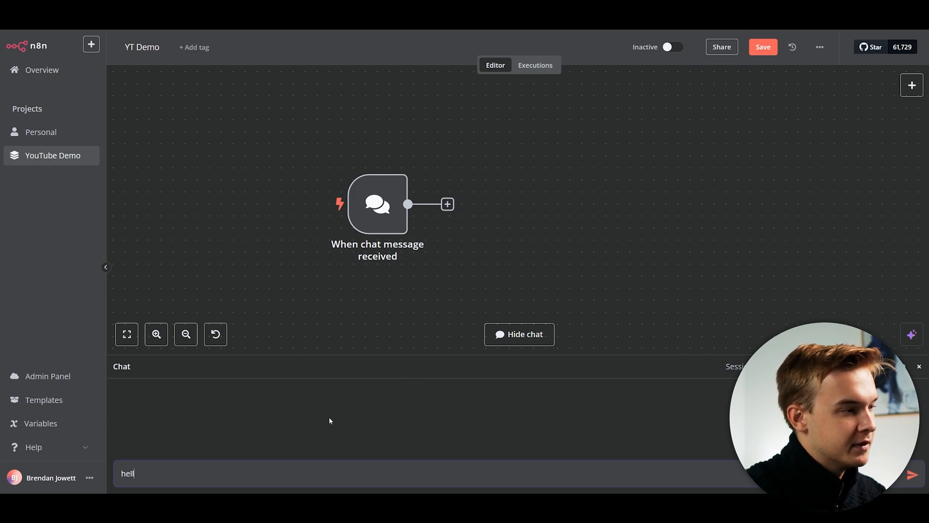
key(Return)
key(space)
Clear the test run's execution data and open the next-step options after the chat trigger.
drag(621, 242, 585, 205)
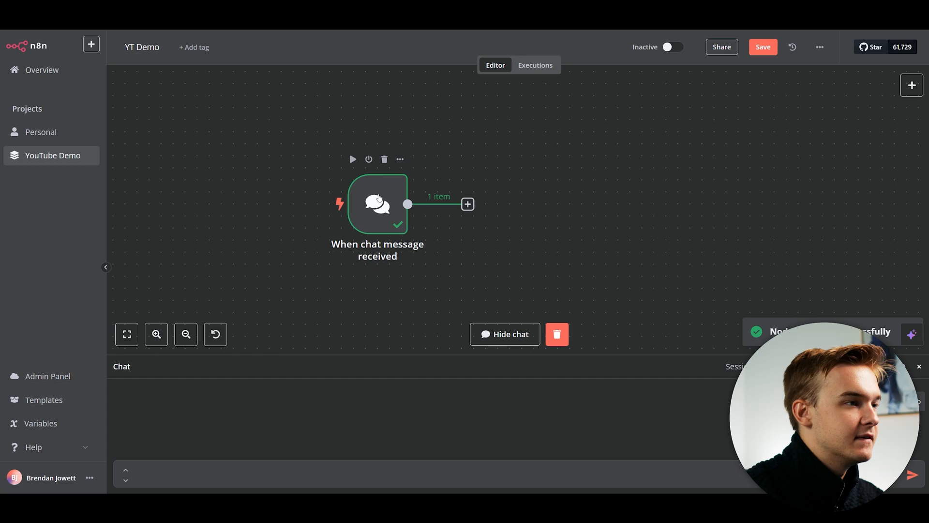
drag(547, 240, 489, 198)
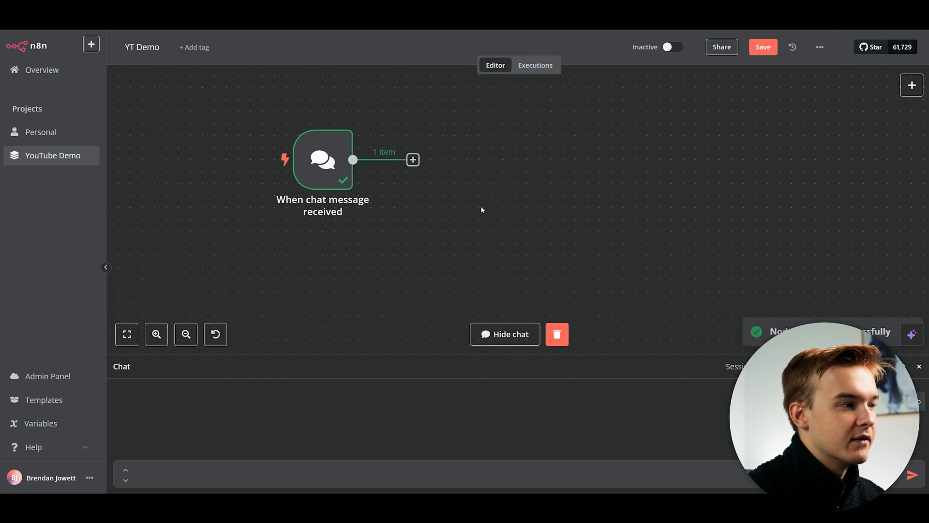
drag(431, 200, 455, 211)
scroll(433, 208, down, 1)
click(556, 334)
drag(495, 238, 487, 232)
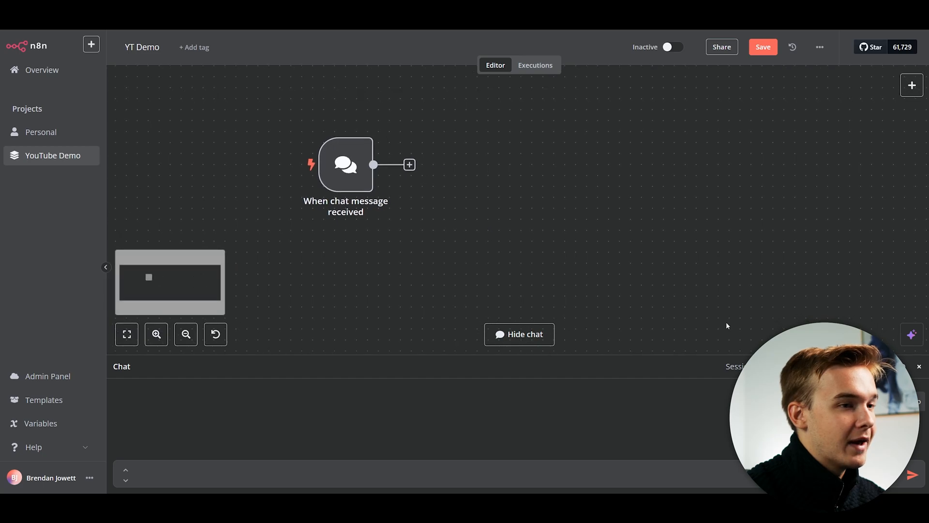
click(410, 165)
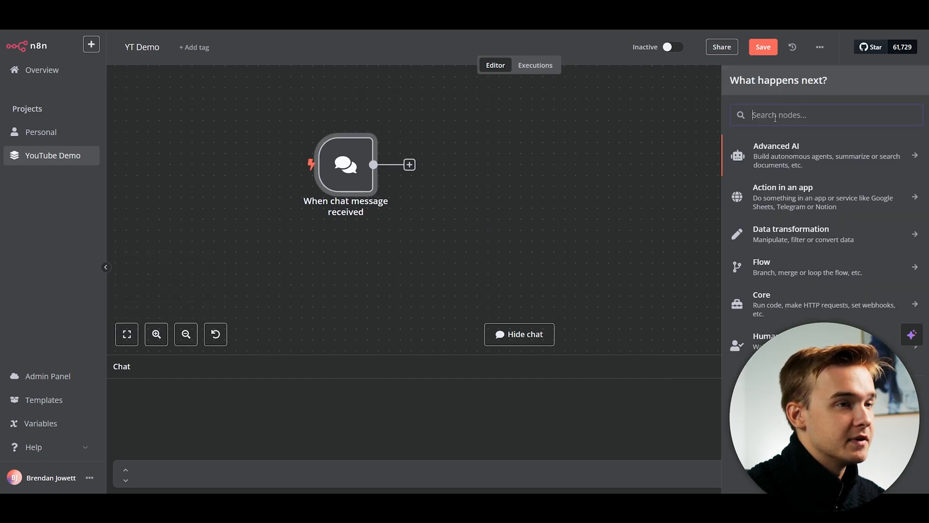
Add an AI Agent (Tools Agent) from the Advanced AI nodes after the chat trigger.
mouse_move(731, 77)
mouse_down()
mouse_move(827, 80)
mouse_move(735, 73)
mouse_up()
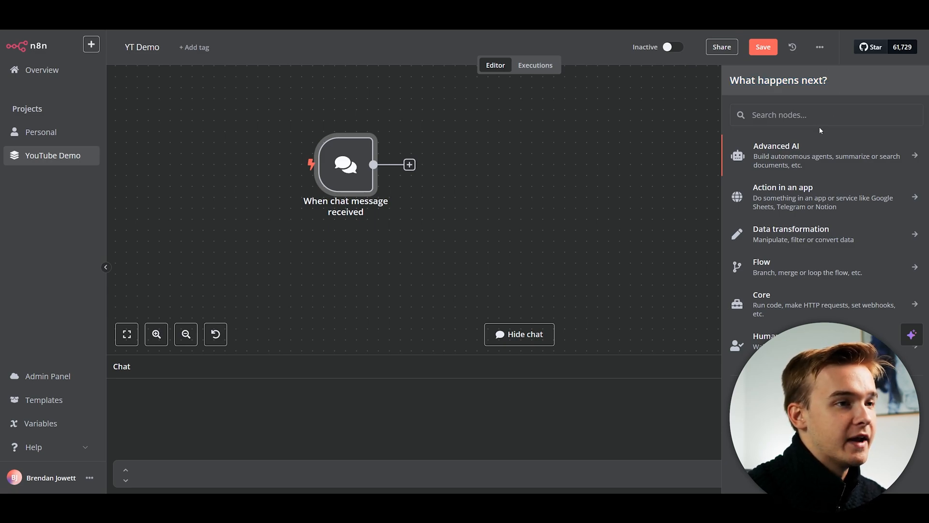
click(806, 147)
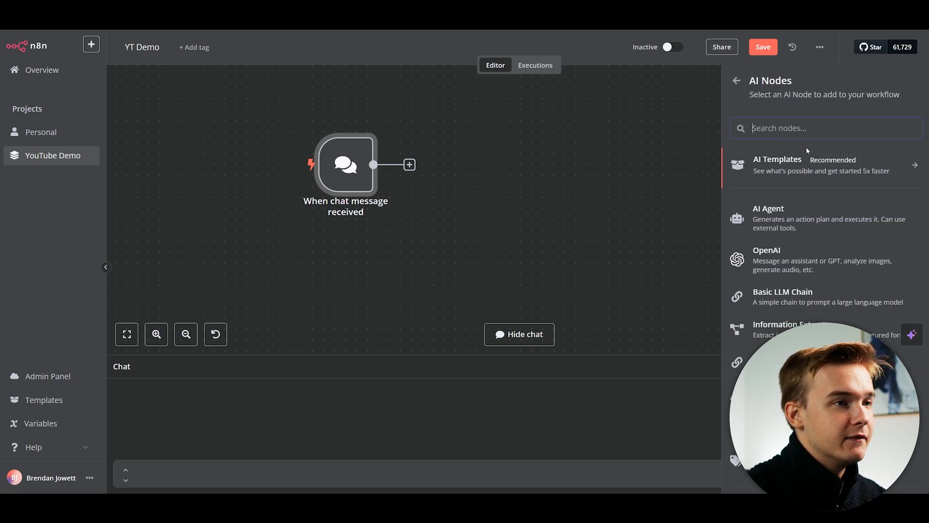
scroll(835, 232, down, 2)
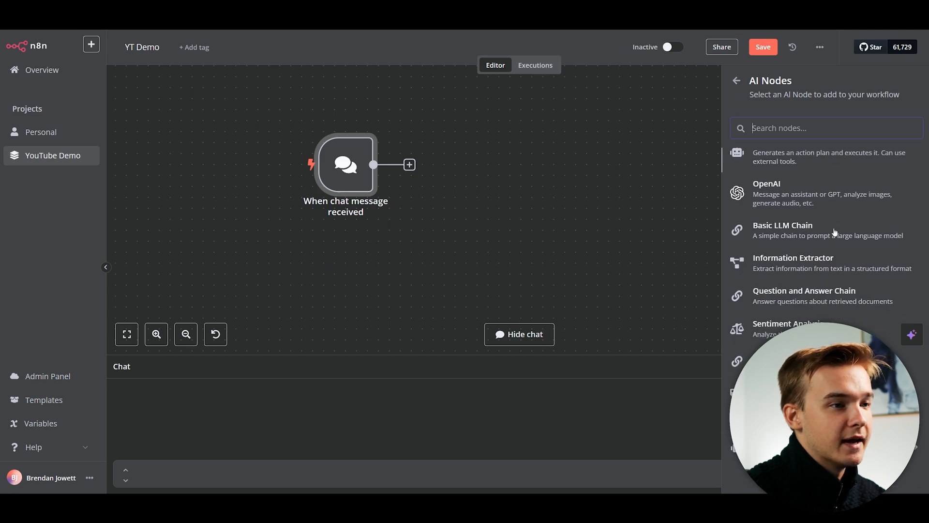
scroll(835, 232, up, 2)
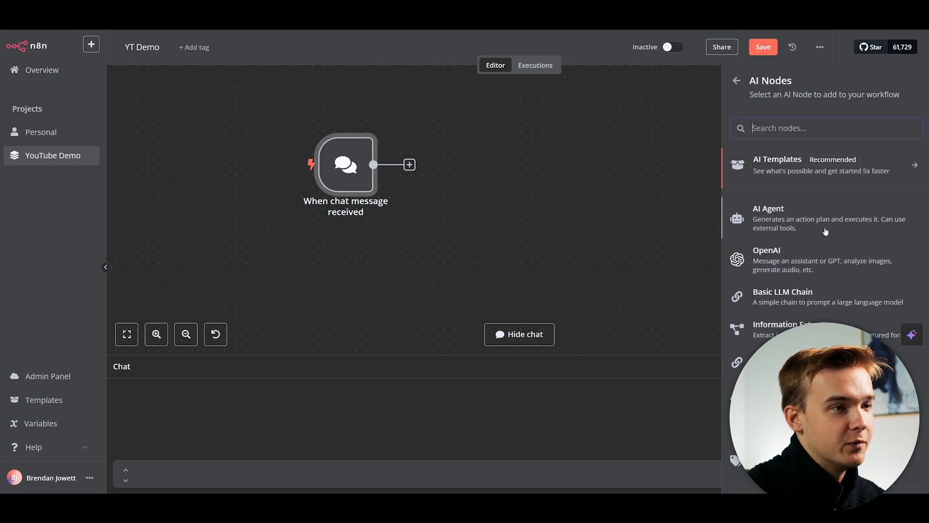
scroll(804, 259, down, 2)
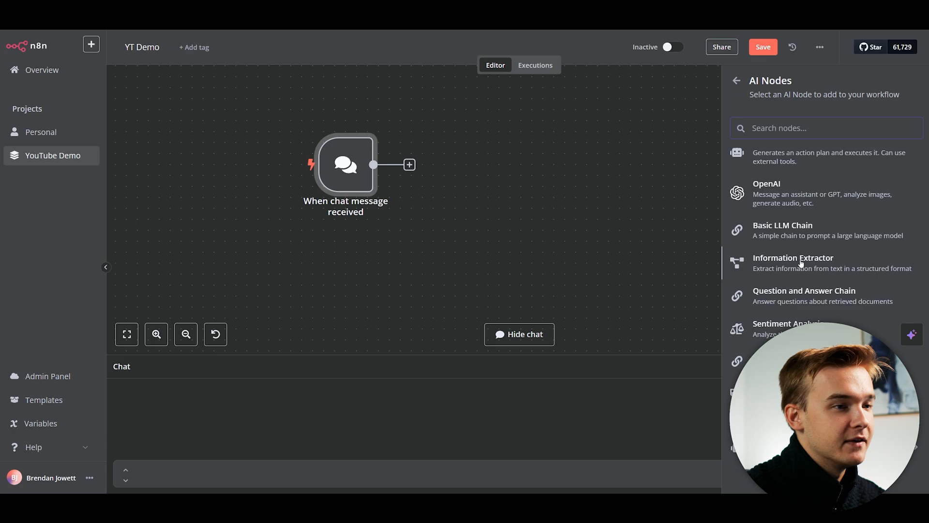
scroll(803, 261, up, 2)
scroll(801, 285, down, 1)
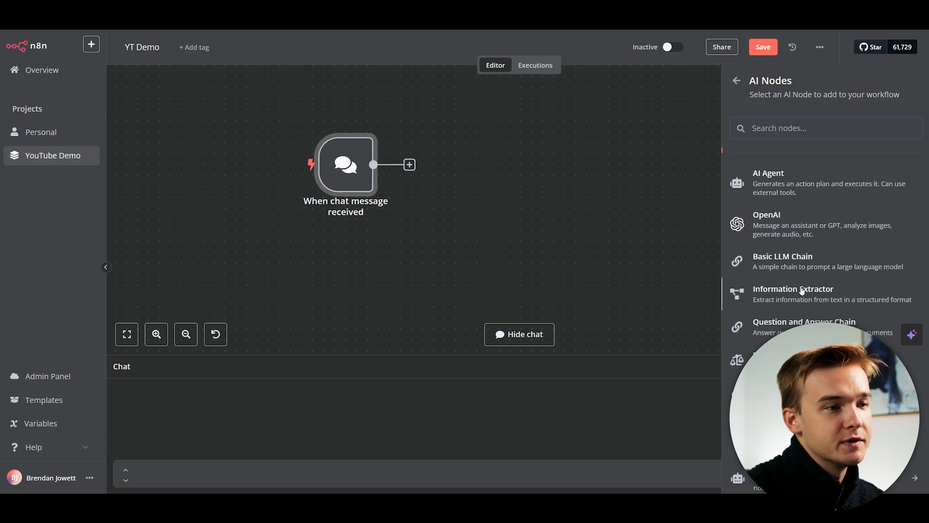
scroll(799, 290, up, 1)
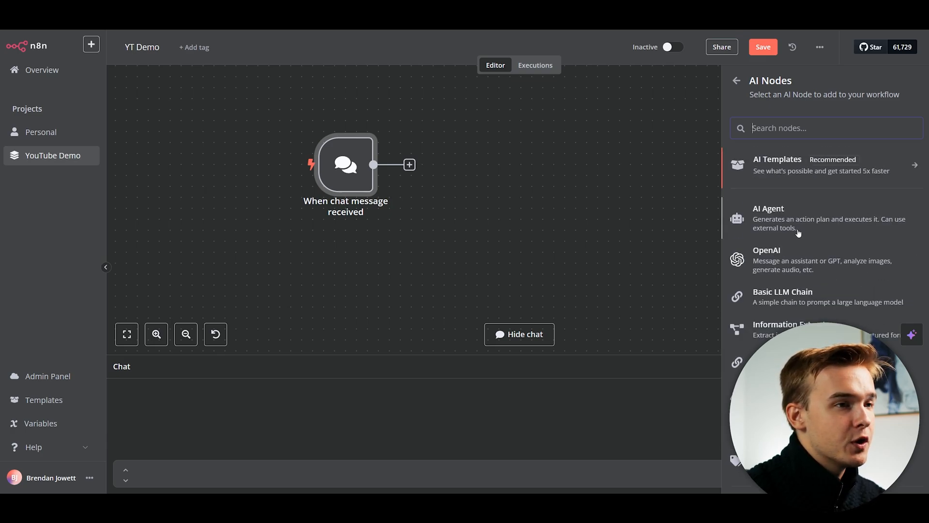
click(787, 220)
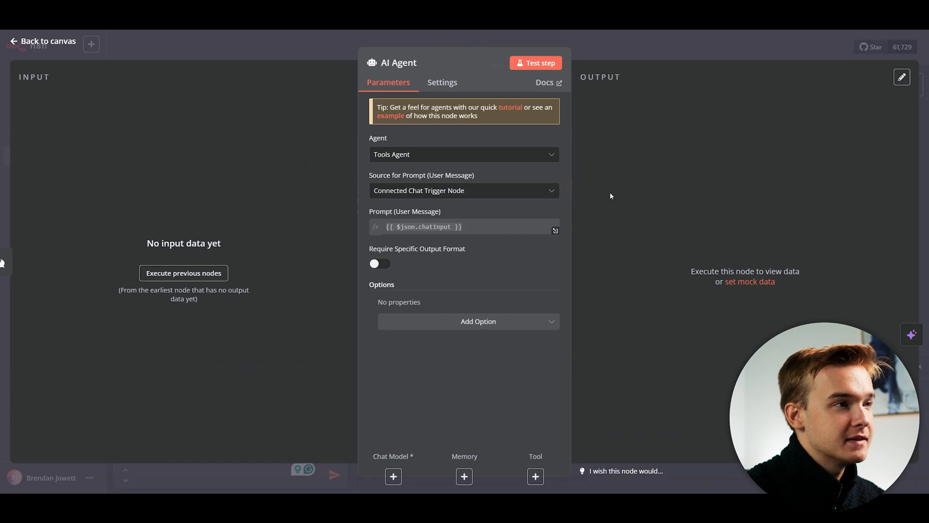
key(Escape)
Rearrange the canvas view and nudge the AI Agent node slightly left.
drag(689, 131, 632, 128)
scroll(501, 121, up, 1)
drag(420, 109, 511, 108)
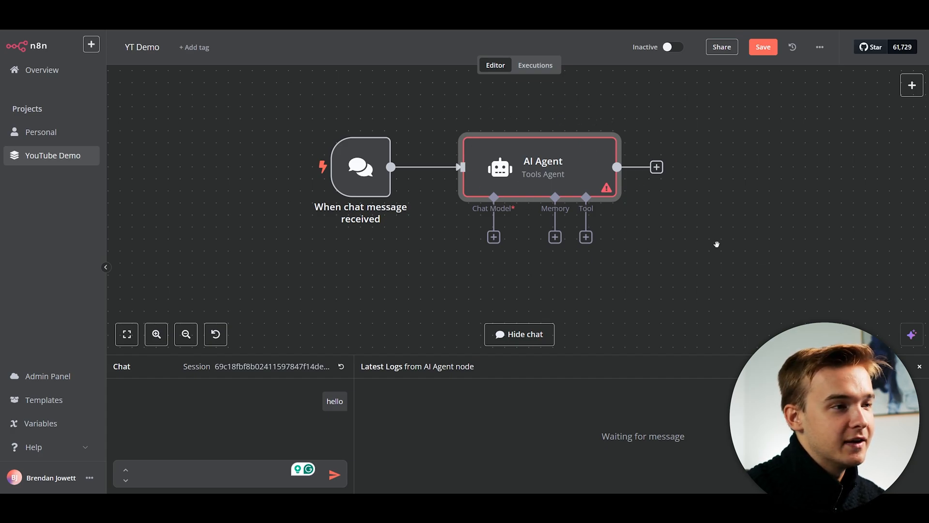
drag(716, 244, 649, 228)
scroll(568, 219, down, 3)
scroll(567, 218, up, 2)
drag(599, 209, 573, 226)
scroll(562, 222, up, 1)
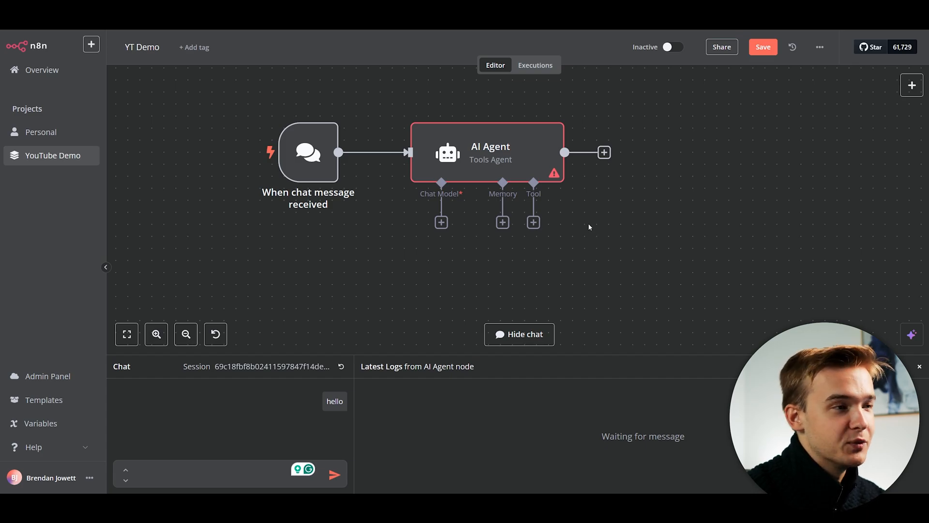
drag(585, 220, 633, 211)
scroll(611, 225, down, 1)
scroll(611, 228, up, 1)
scroll(629, 213, down, 2)
drag(477, 221, 440, 224)
drag(516, 164, 507, 165)
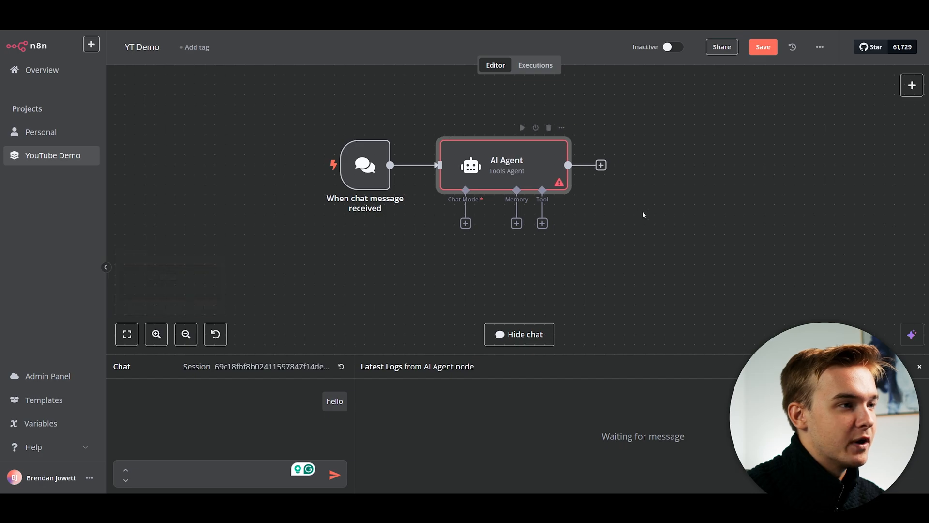
click(637, 217)
scroll(649, 239, up, 1)
mouse_move(649, 239)
mouse_down()
mouse_move(663, 265)
mouse_move(662, 241)
mouse_up()
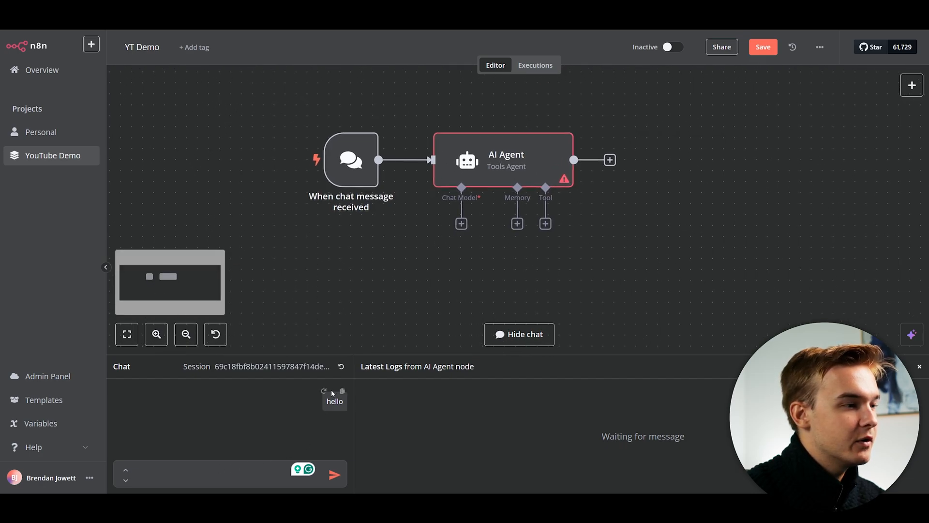
Reset the test chat session.
click(341, 367)
click(565, 232)
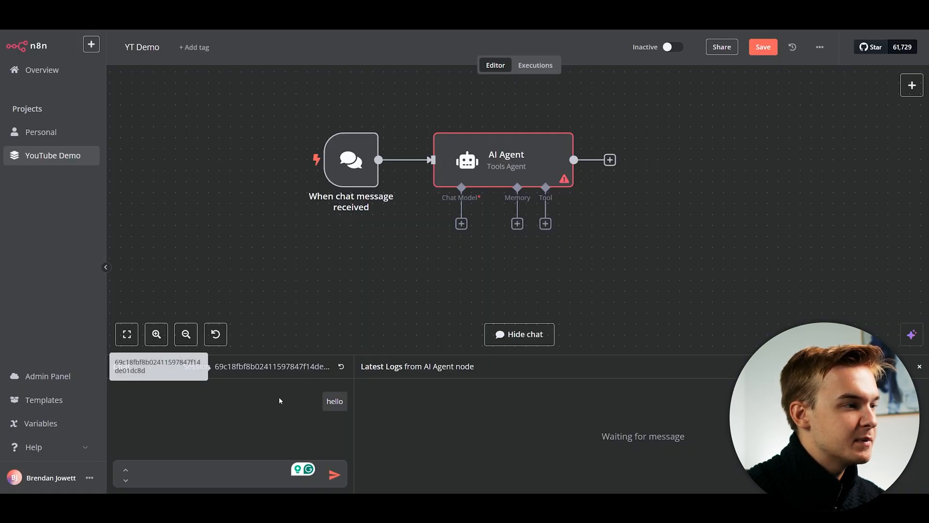
click(342, 367)
click(554, 289)
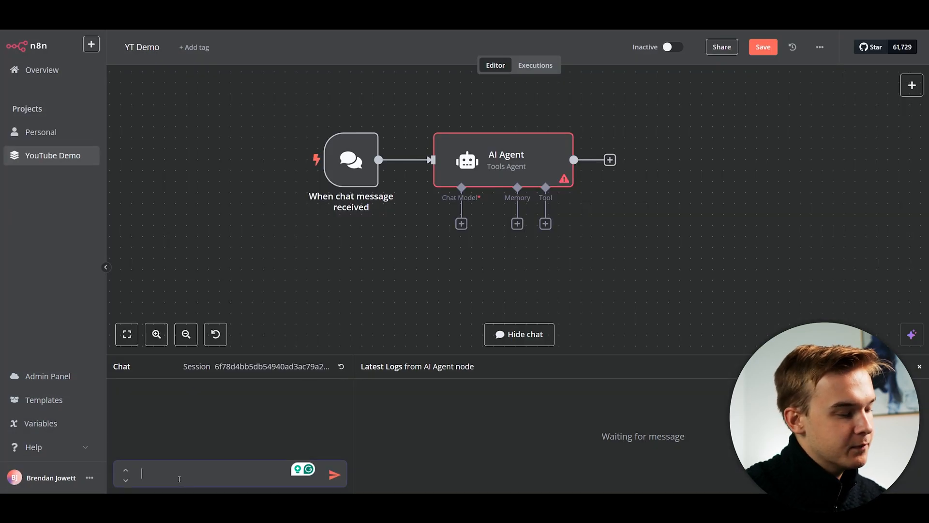
Send 'hello' in the test chat and dismiss the missing Chat Model error notification.
text(hello)
key(Return)
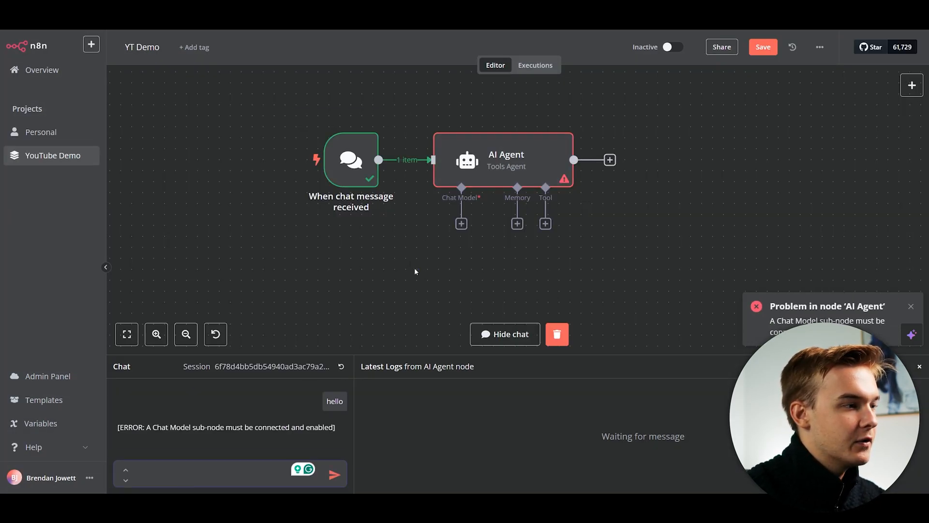
scroll(484, 256, right, 2)
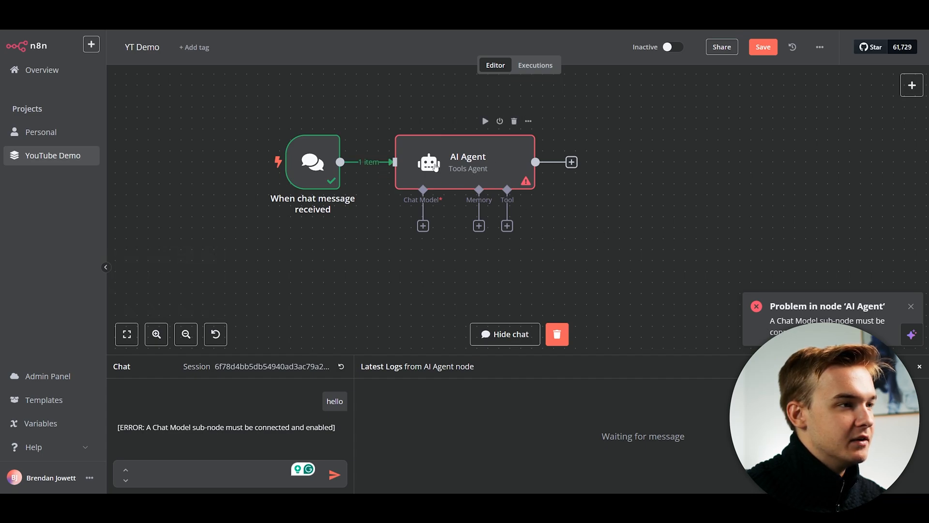
scroll(532, 203, down, 3)
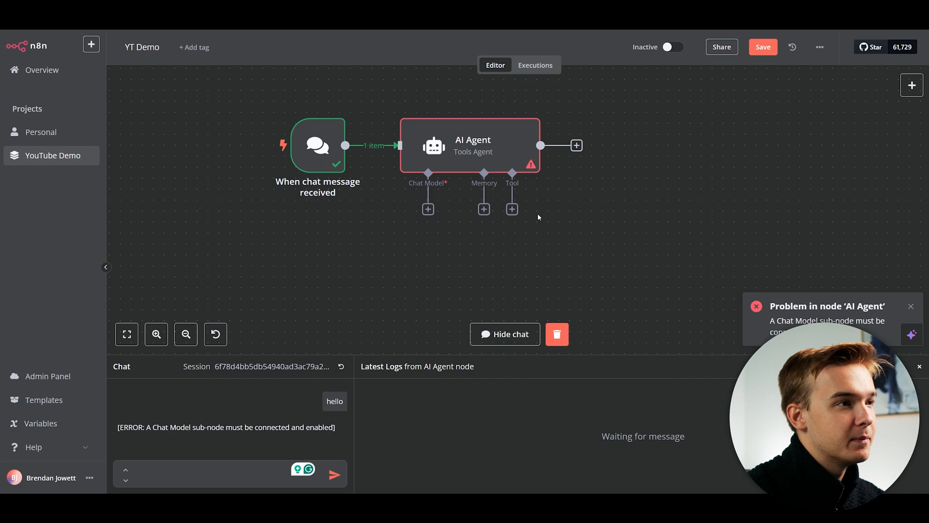
scroll(538, 216, right, 1)
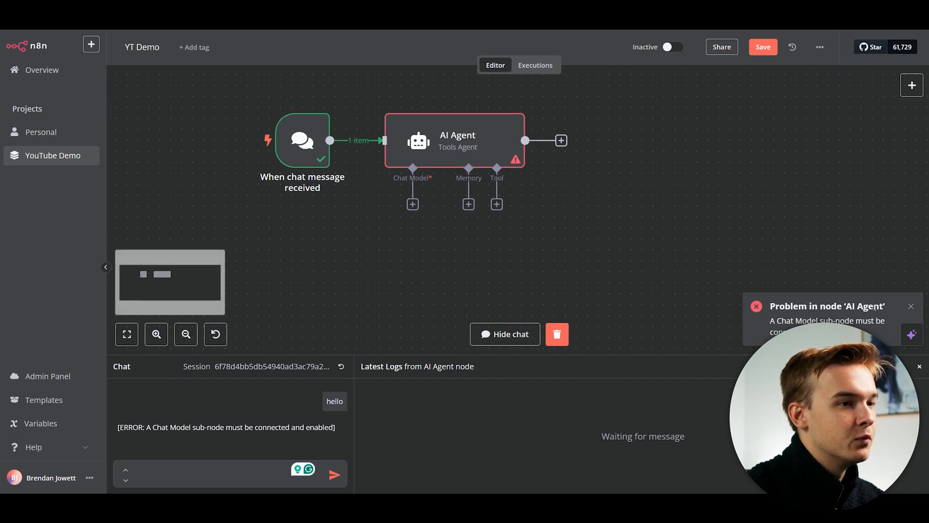
click(911, 306)
scroll(594, 193, down, 2)
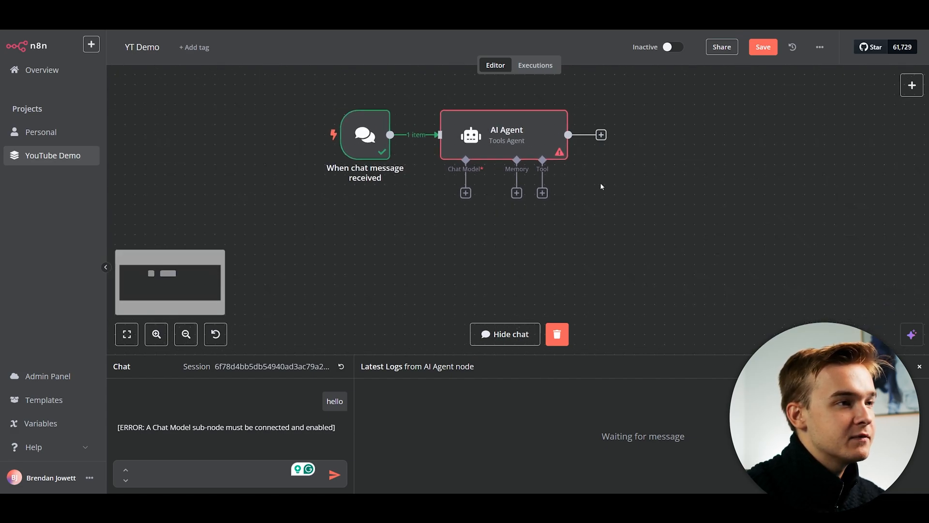
scroll(599, 182, right, 1)
scroll(607, 189, up, 1)
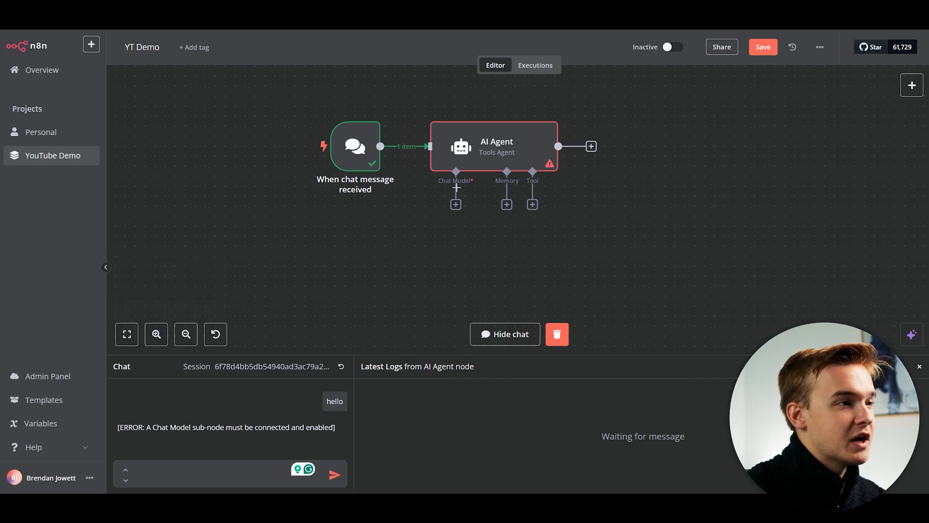
Attach an OpenAI Chat Model to the AI Agent and check its empty model list.
click(455, 204)
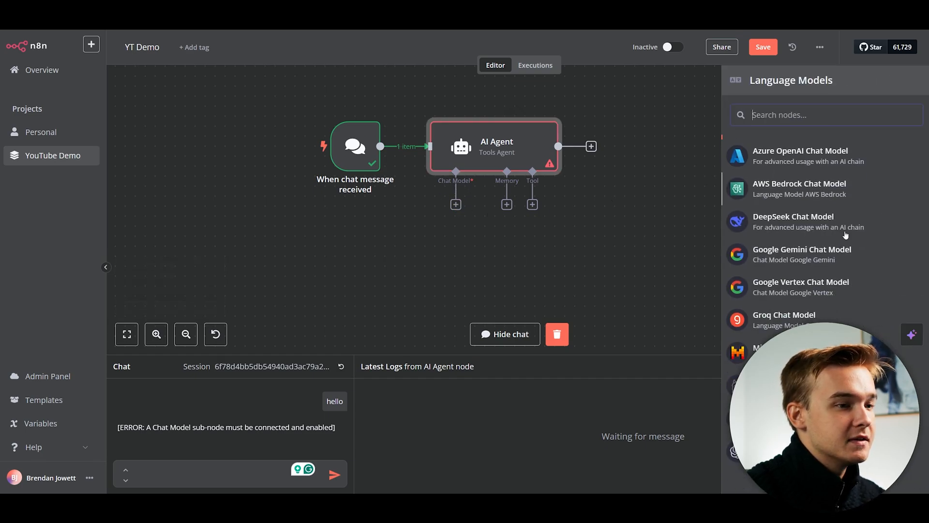
scroll(842, 167, down, 1)
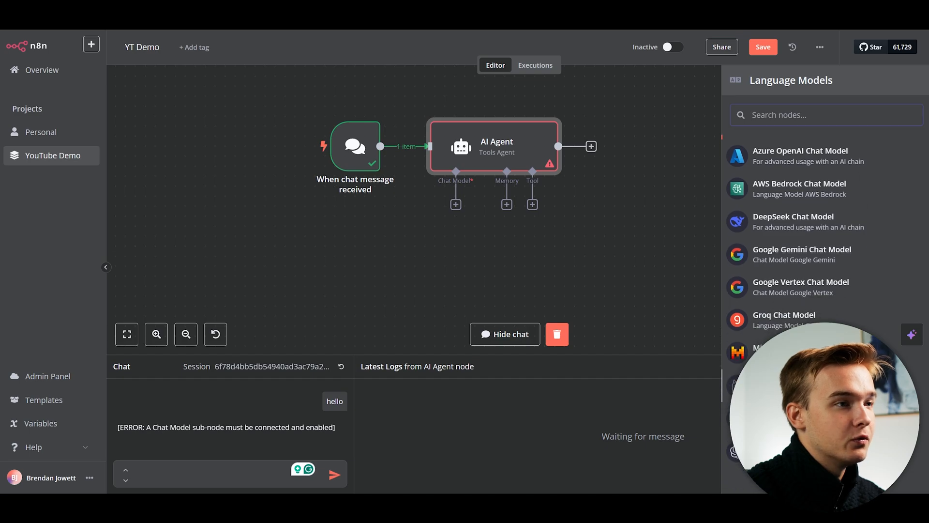
scroll(793, 267, up, 1)
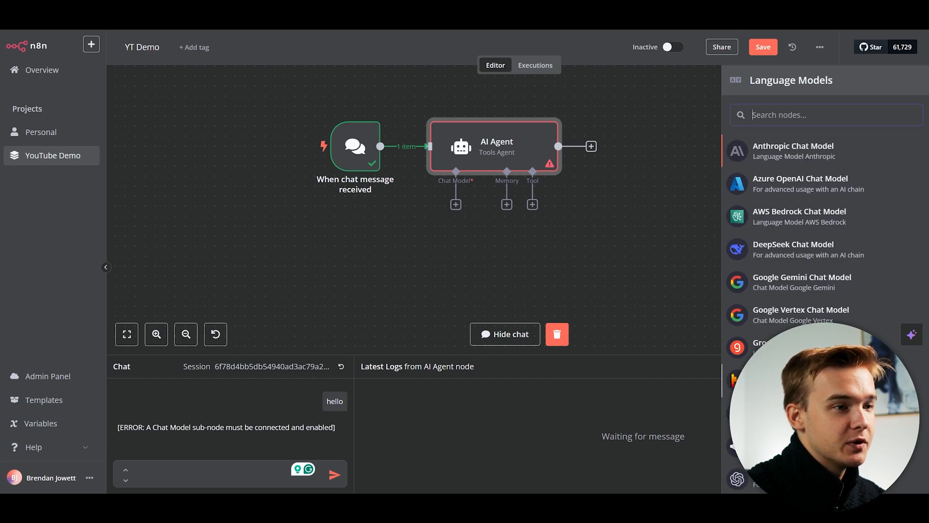
scroll(793, 267, down, 1)
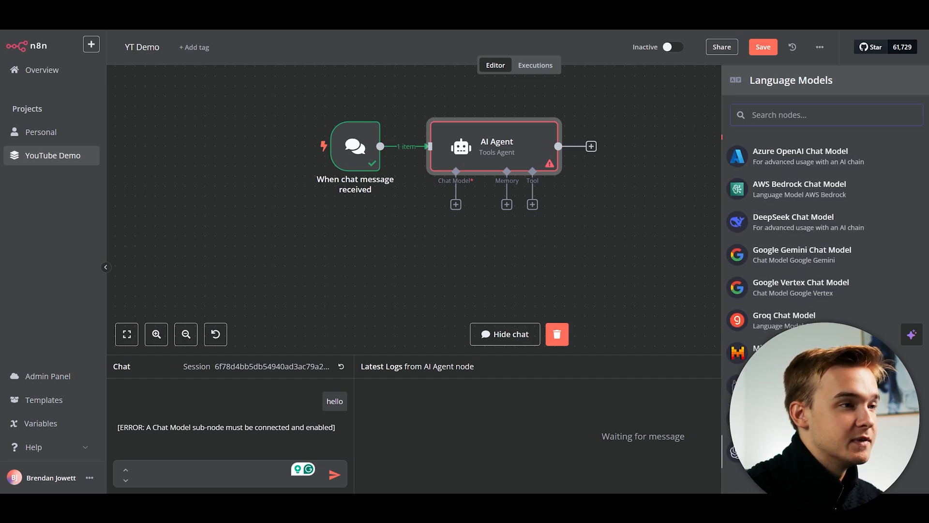
scroll(792, 261, up, 1)
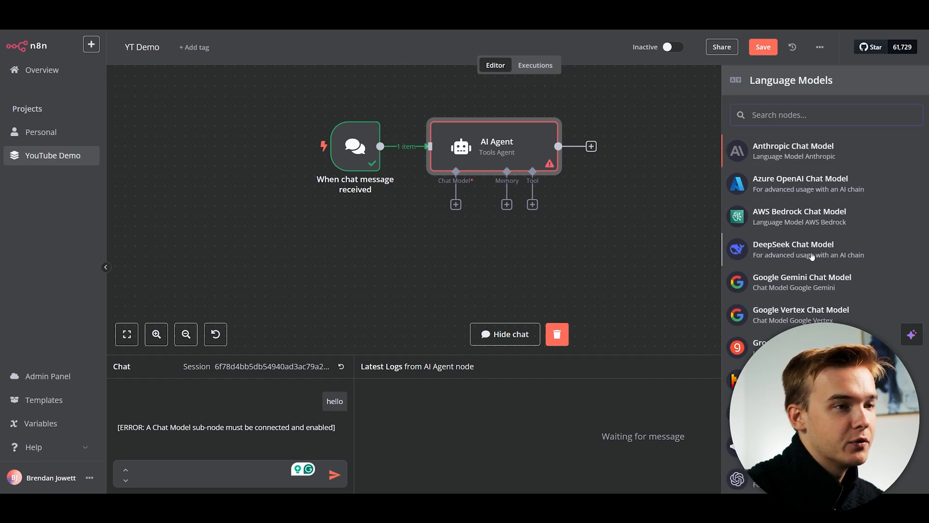
scroll(793, 261, down, 1)
scroll(792, 267, up, 1)
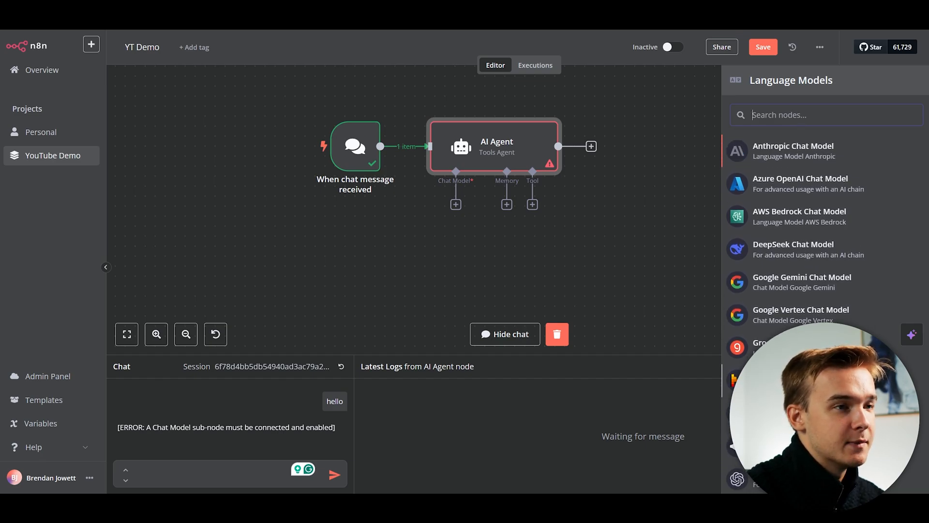
scroll(822, 232, down, 1)
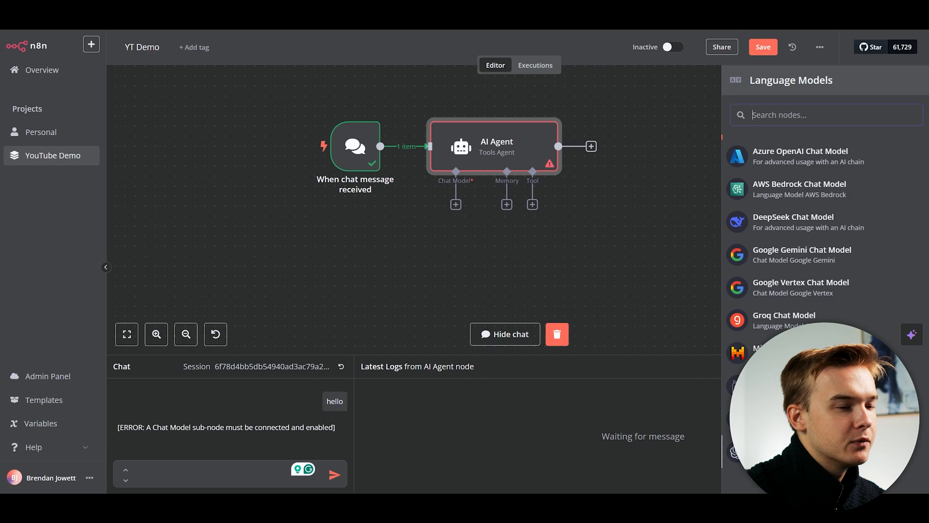
click(789, 451)
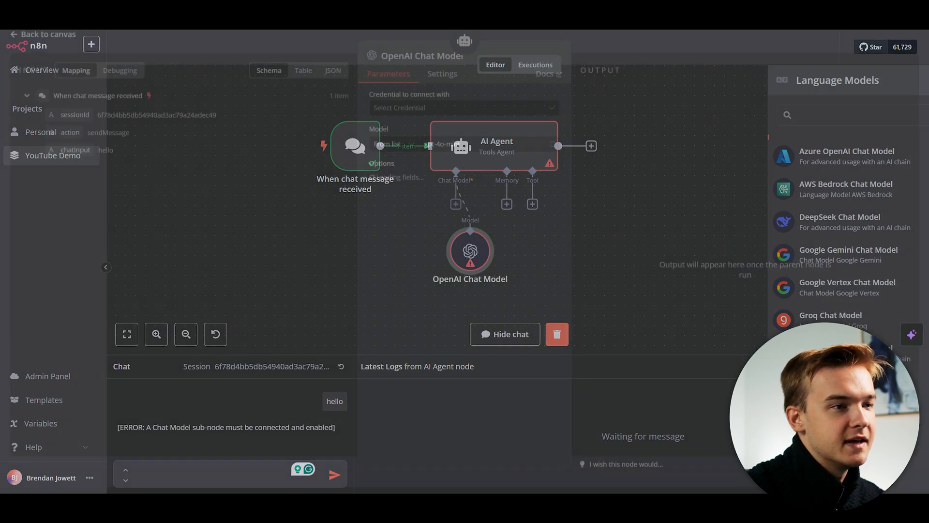
click(488, 151)
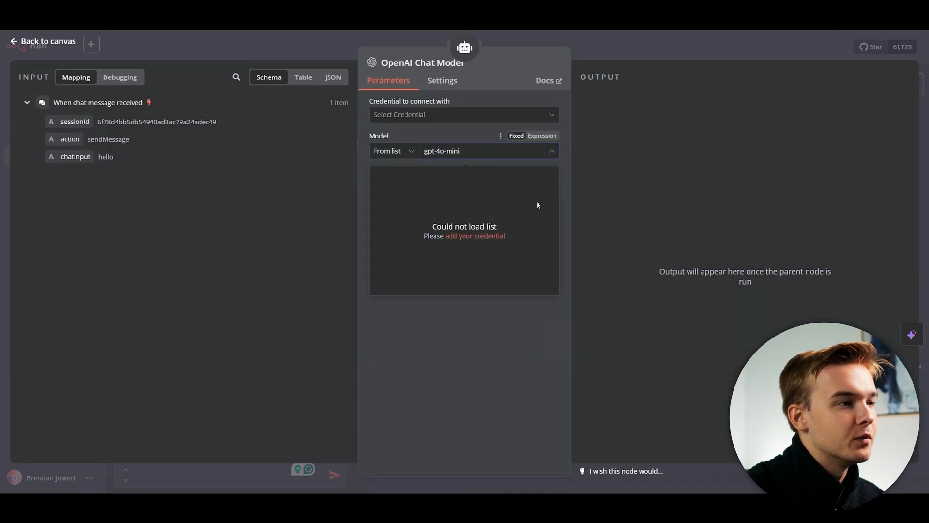
click(521, 254)
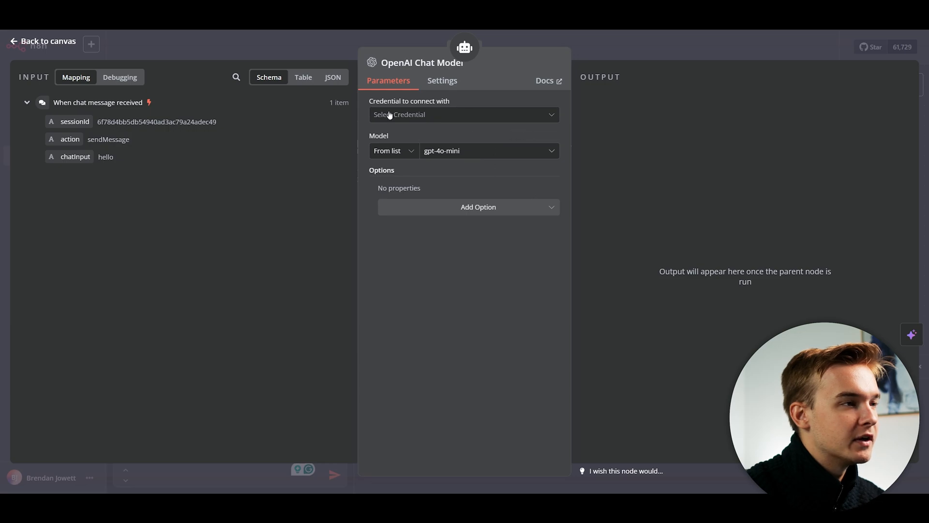
key(Escape)
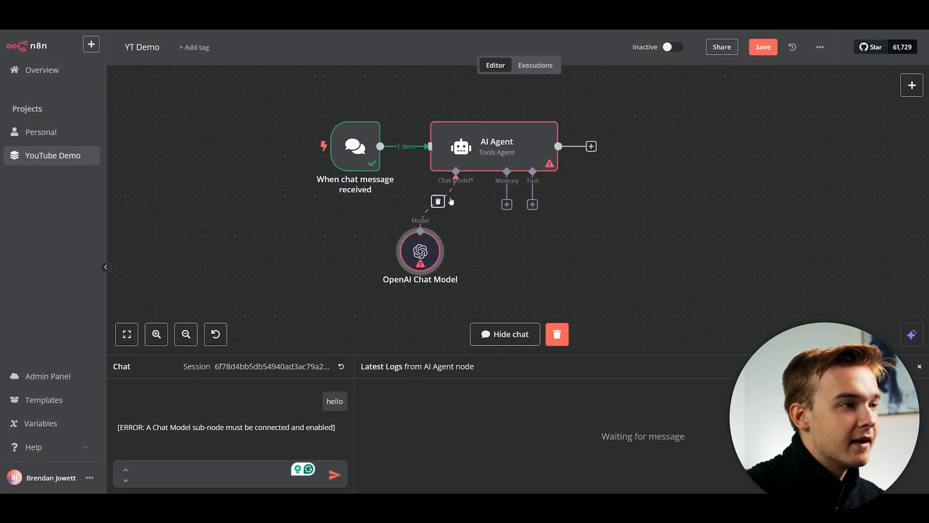
Delete the chat model link and move the OpenAI Chat Model node beneath the agent.
click(438, 202)
drag(420, 251, 330, 262)
click(456, 204)
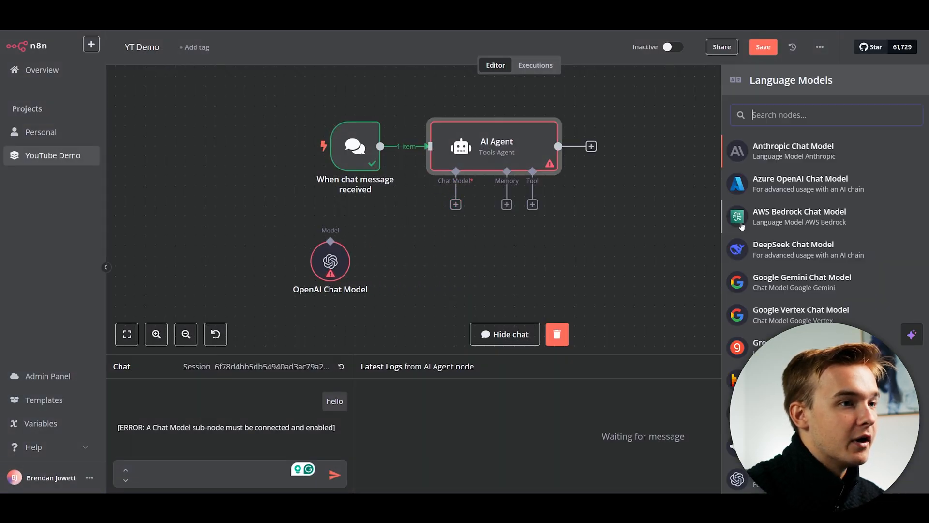
scroll(832, 237, down, 1)
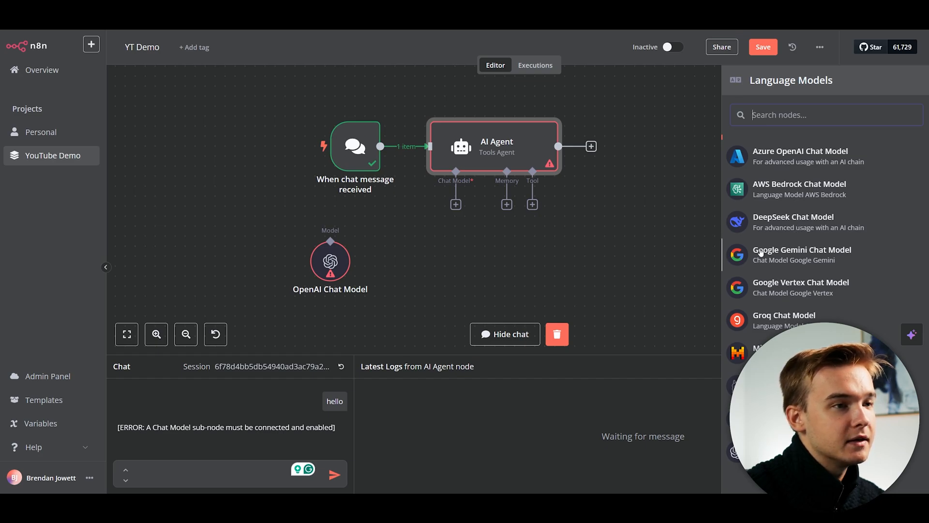
scroll(805, 312, up, 1)
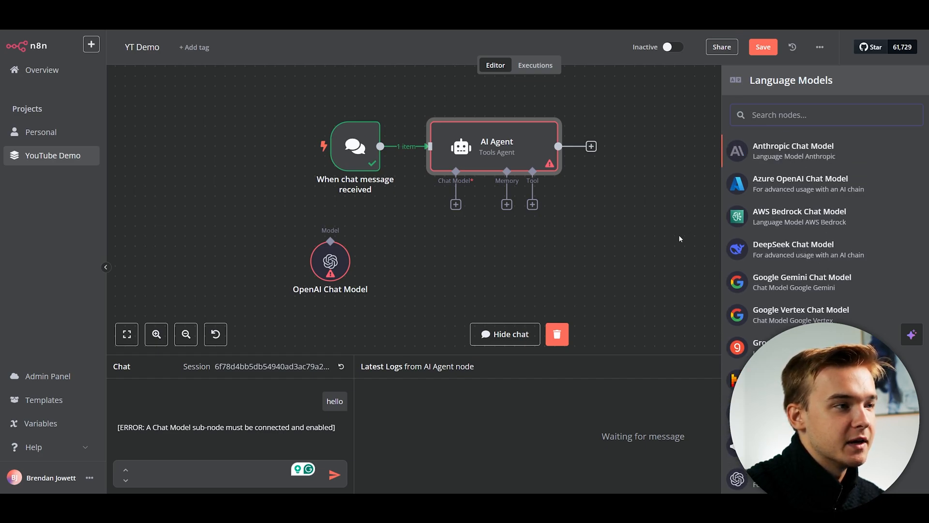
drag(321, 262, 392, 269)
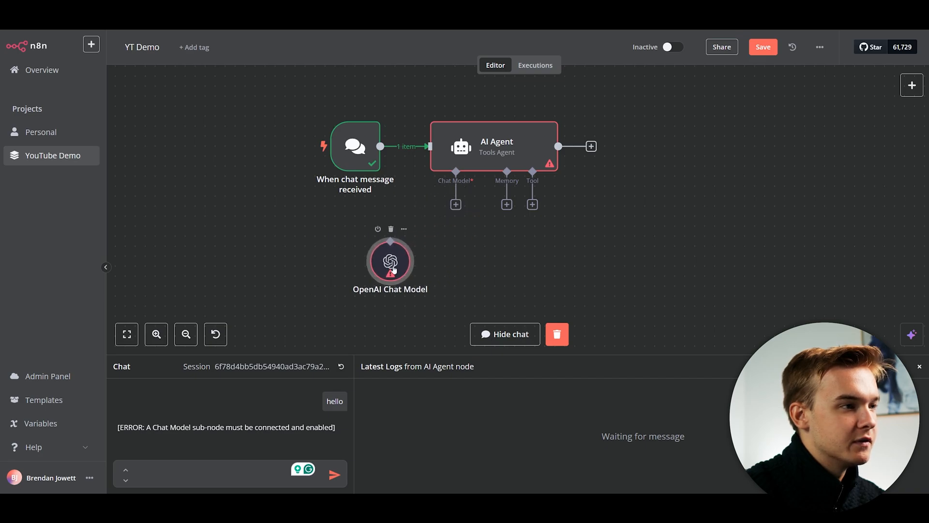
Reattach the OpenAI Chat Model, open its settings, and choose Create new credential.
click(392, 231)
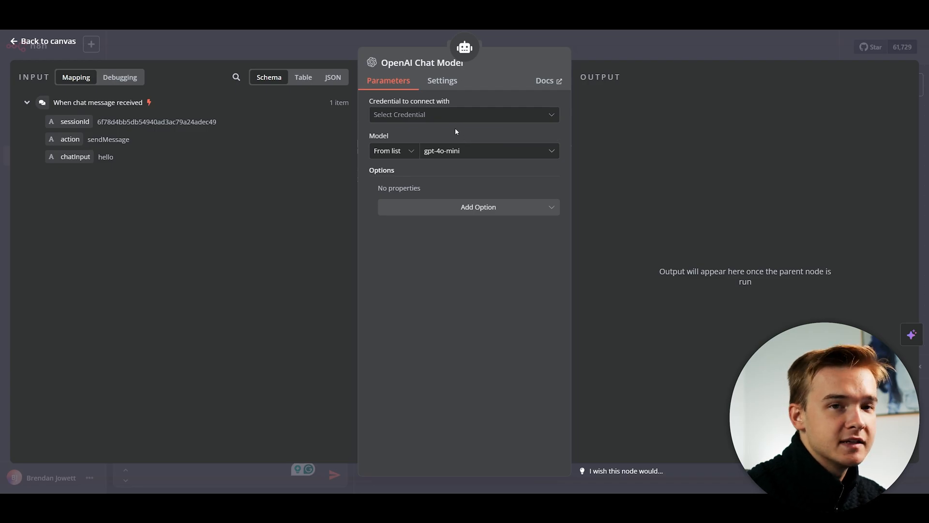
key(Escape)
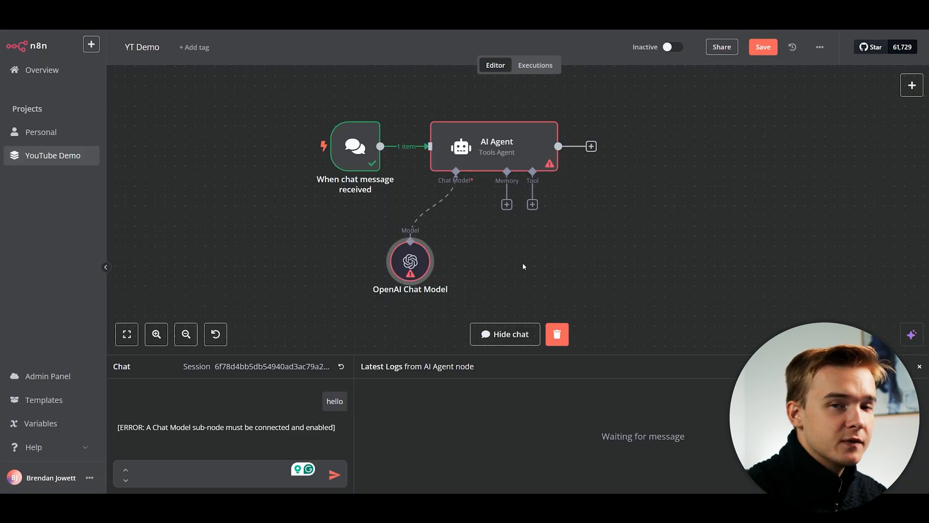
double_click(411, 262)
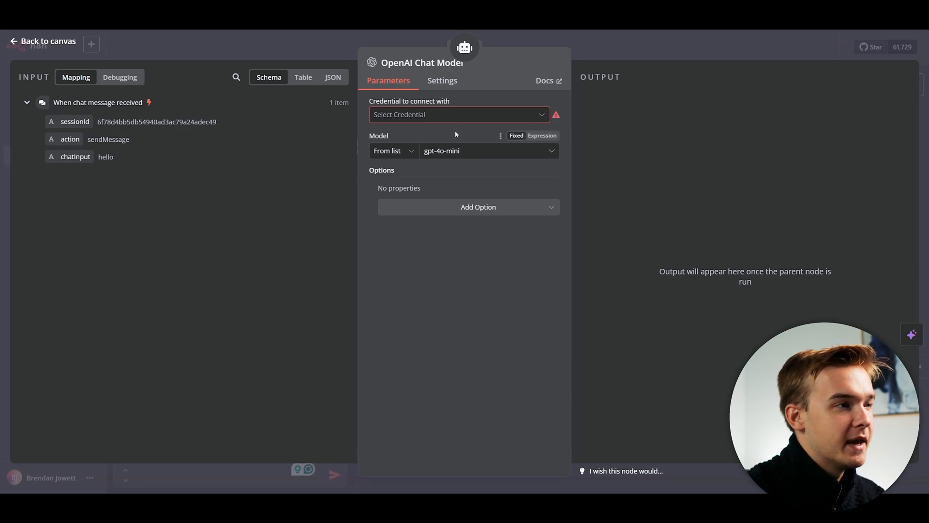
click(443, 118)
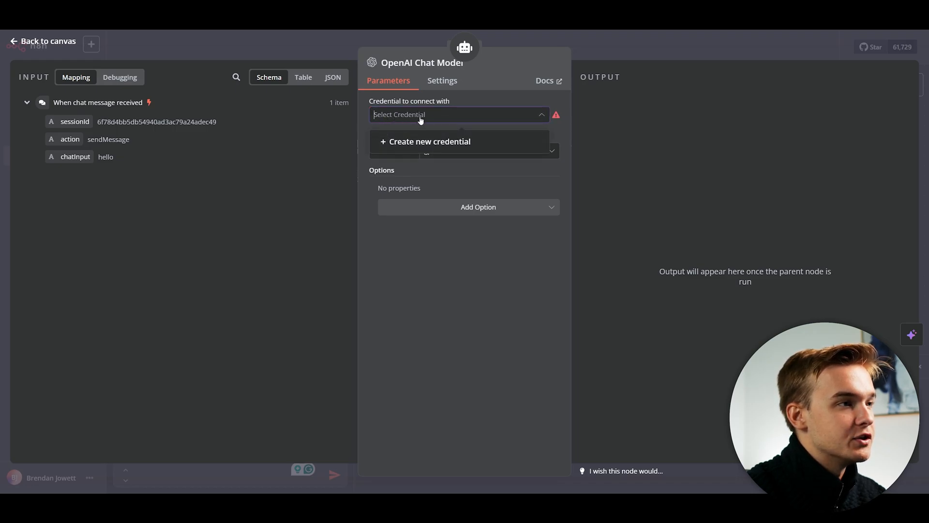
click(445, 142)
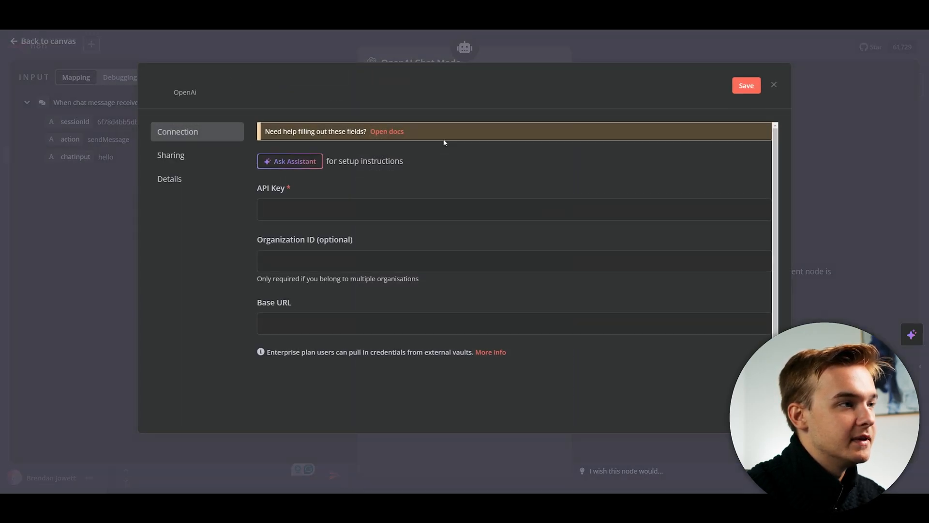
Paste an API key into the credential's API Key field, then delete it again.
click(463, 206)
key(ctrl+v)
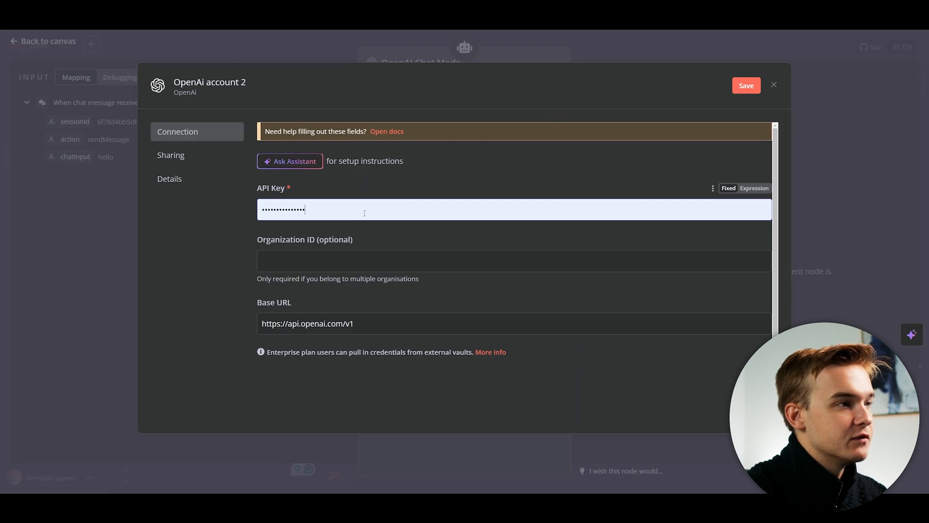
key(ctrl+a)
key(BackSpace)
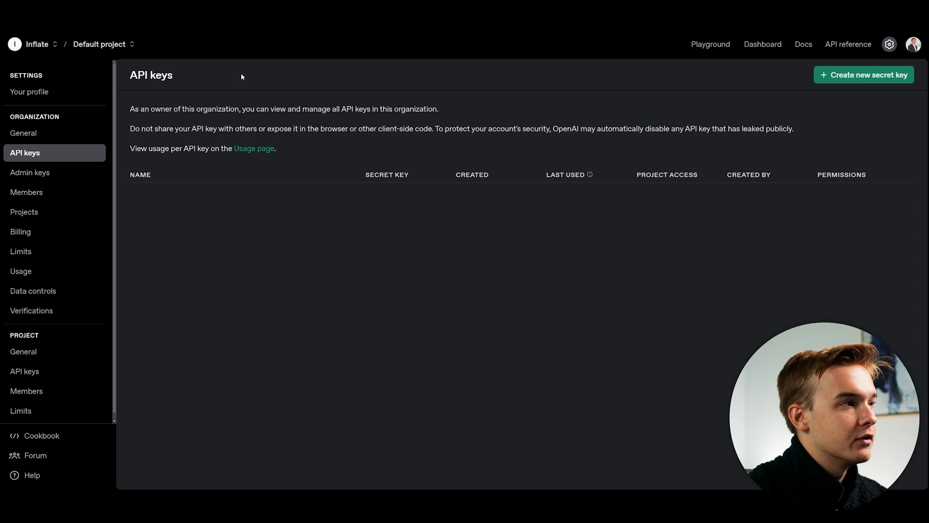
Generate an OpenAI secret key named N8NYTVideo in the Default project and copy it.
click(846, 82)
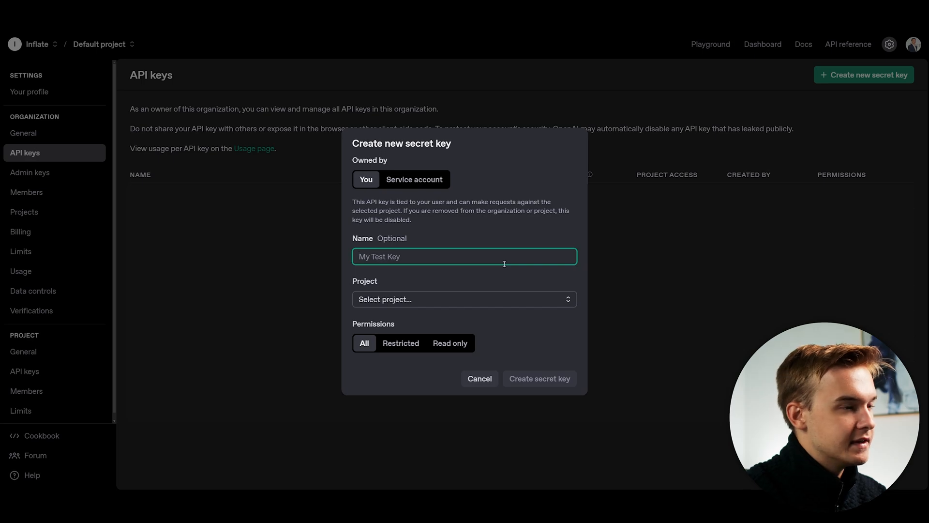
text(N8NYTVideo)
click(404, 227)
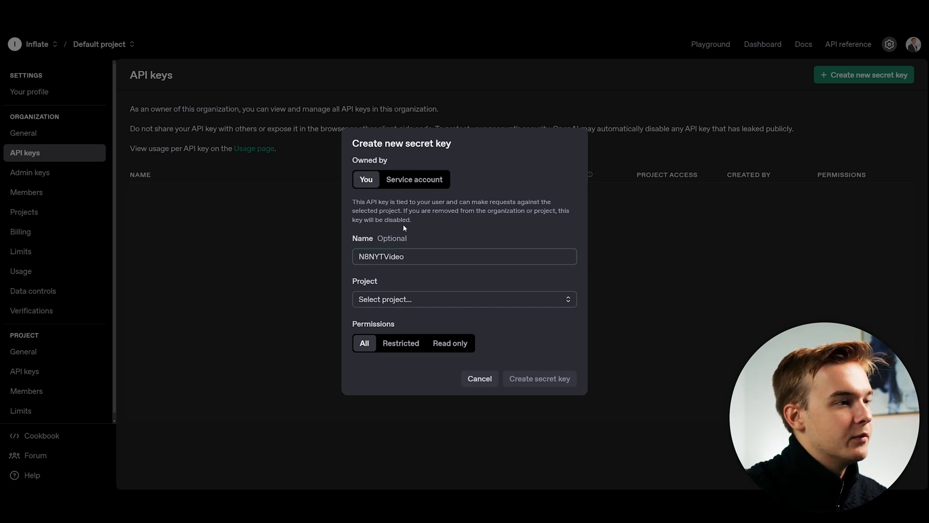
click(416, 299)
click(416, 323)
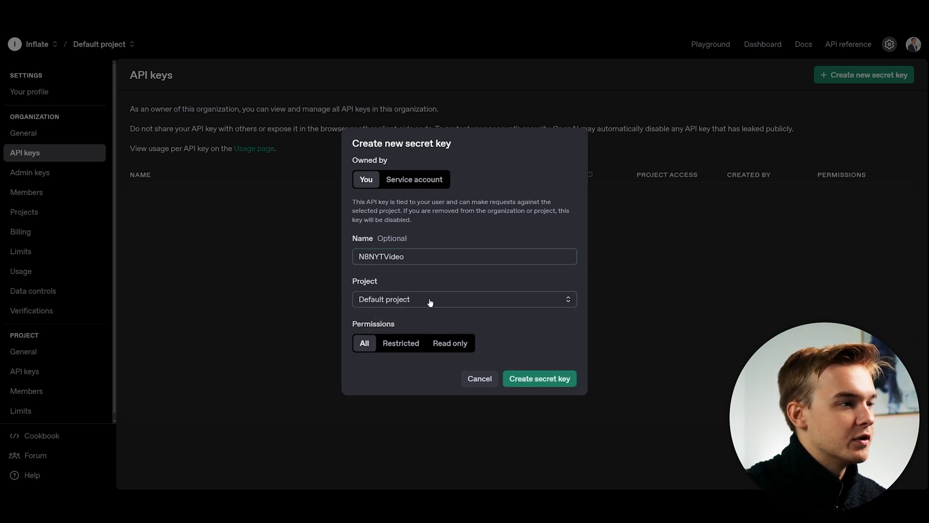
click(542, 379)
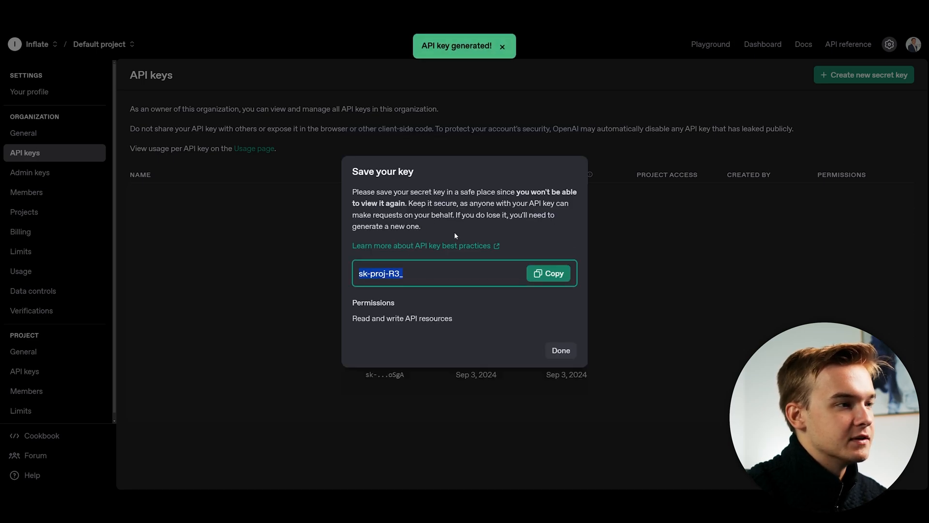
click(534, 273)
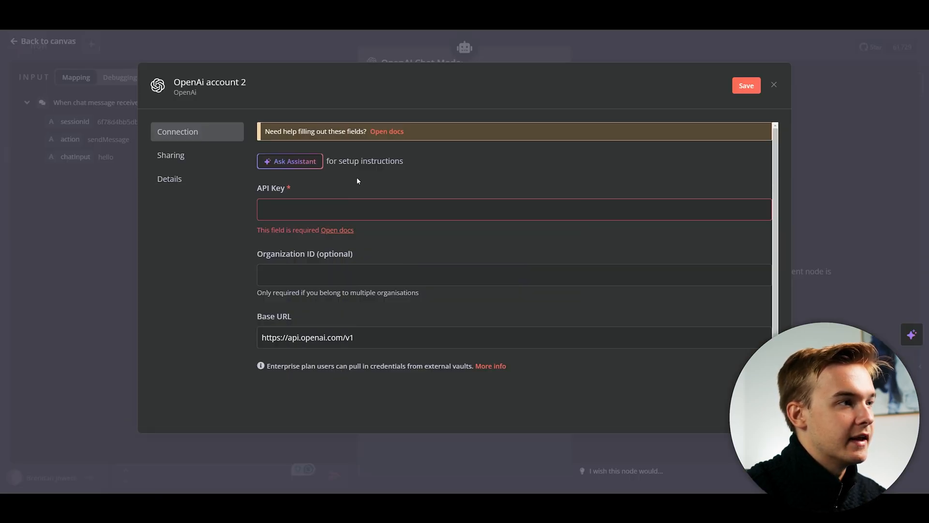
Paste the new API key and the copied OpenAI organization ID into the OpenAi account 2 credential.
click(361, 209)
key(ctrl+v)
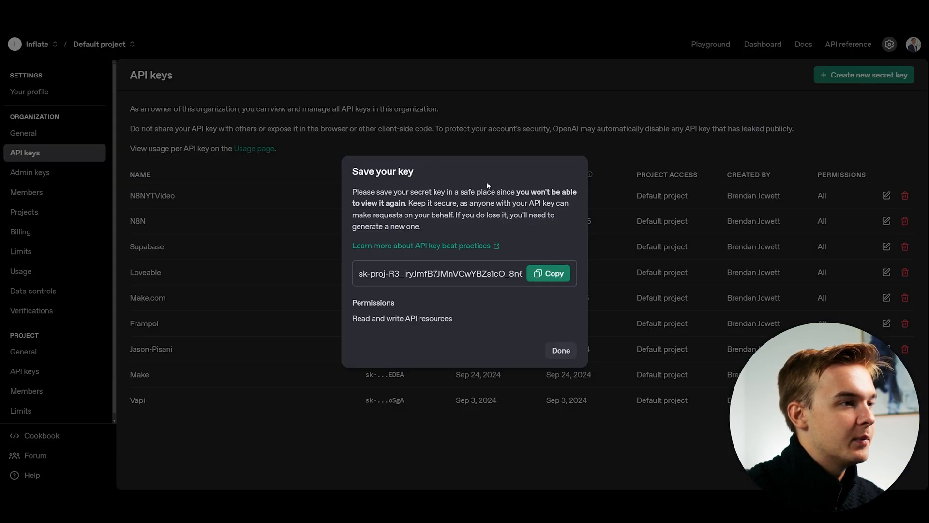
click(561, 350)
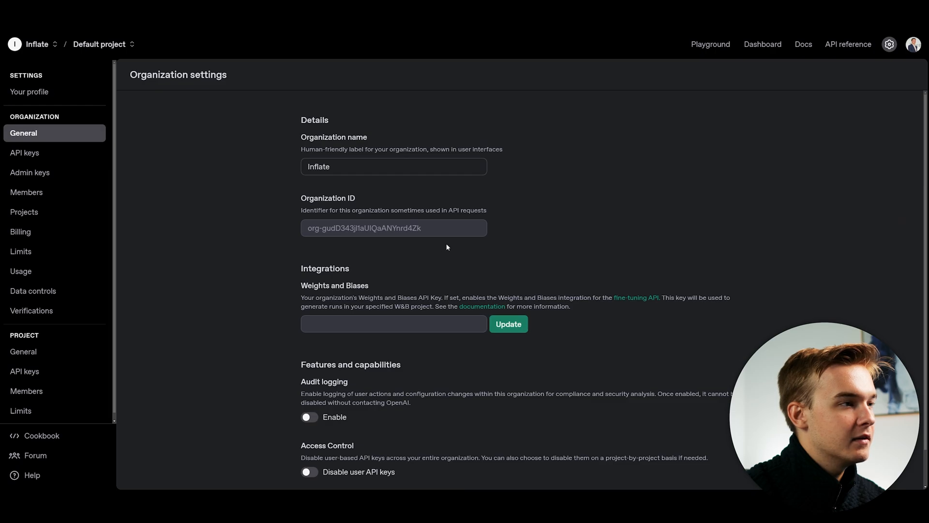
drag(422, 228, 308, 228)
right_click(335, 232)
click(358, 241)
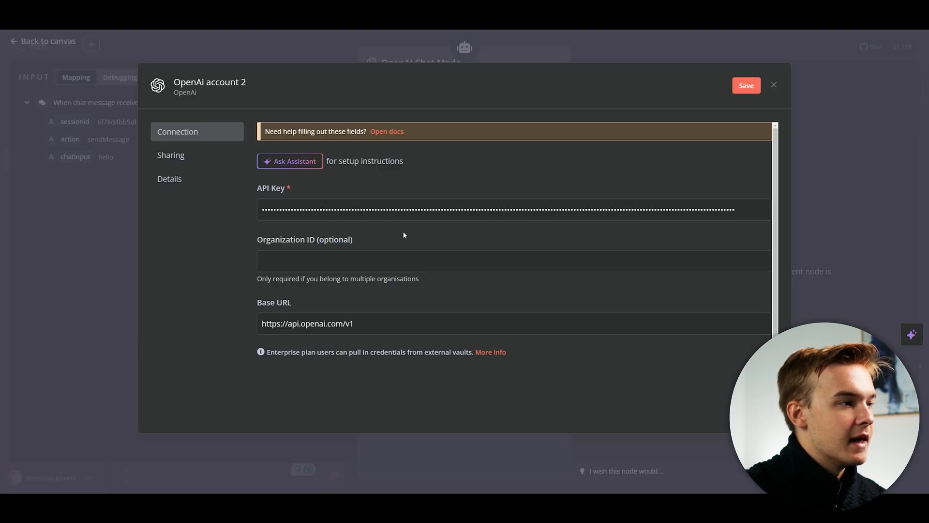
click(404, 260)
key(ctrl+v)
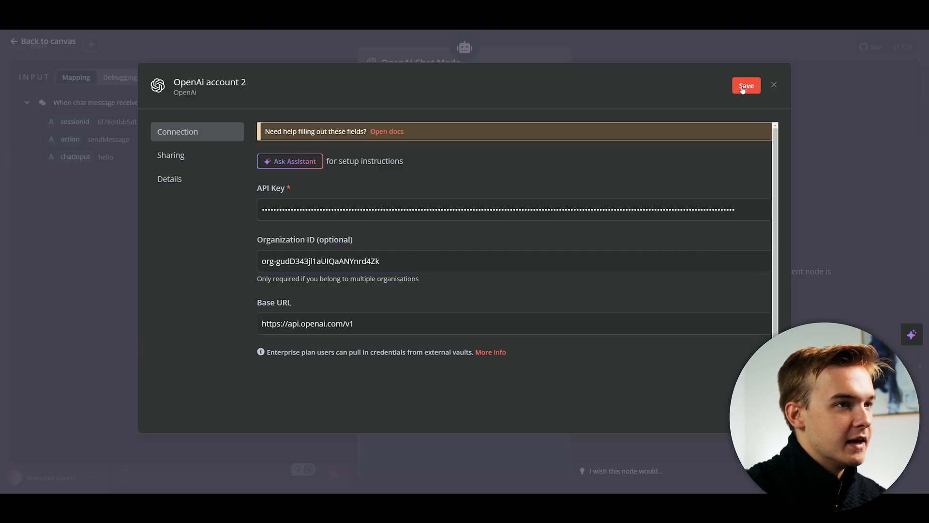
Save and test the credential, keeping OpenAi account 2 as the chat model's credential.
click(743, 88)
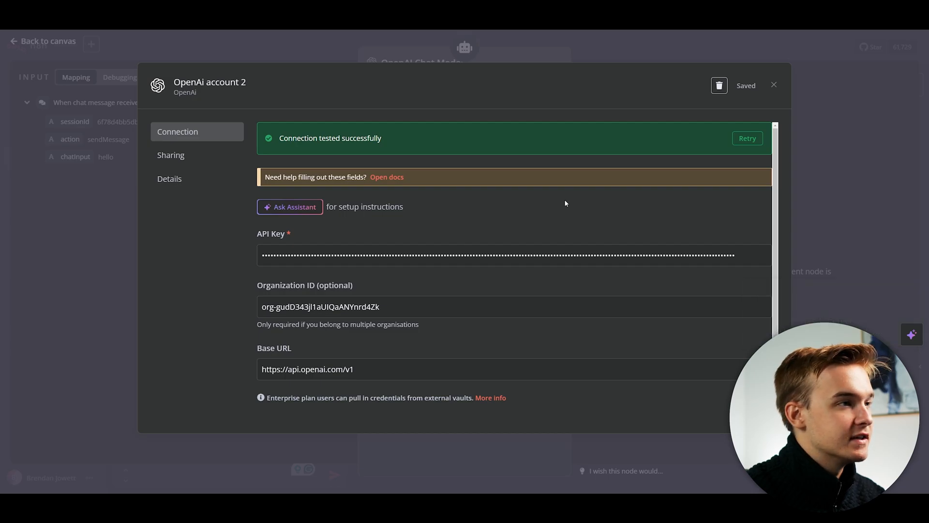
key(Escape)
click(276, 279)
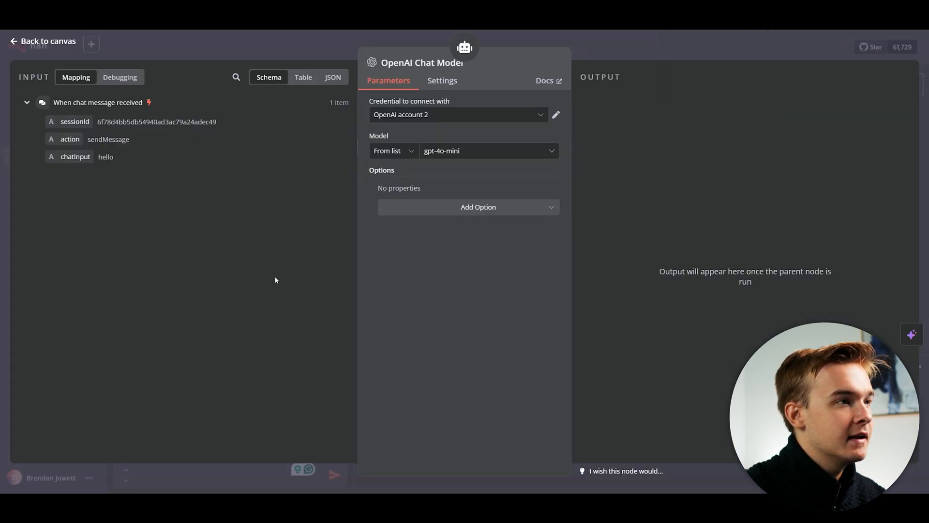
click(440, 119)
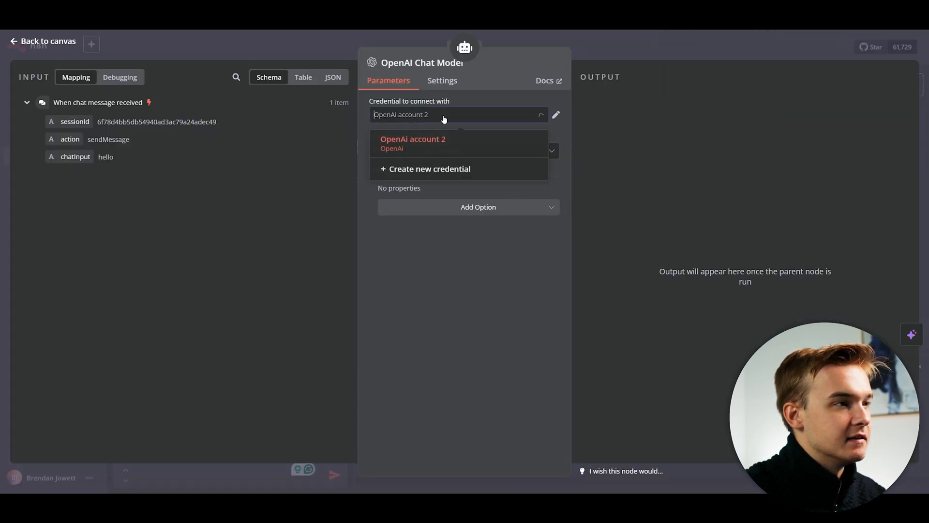
click(462, 254)
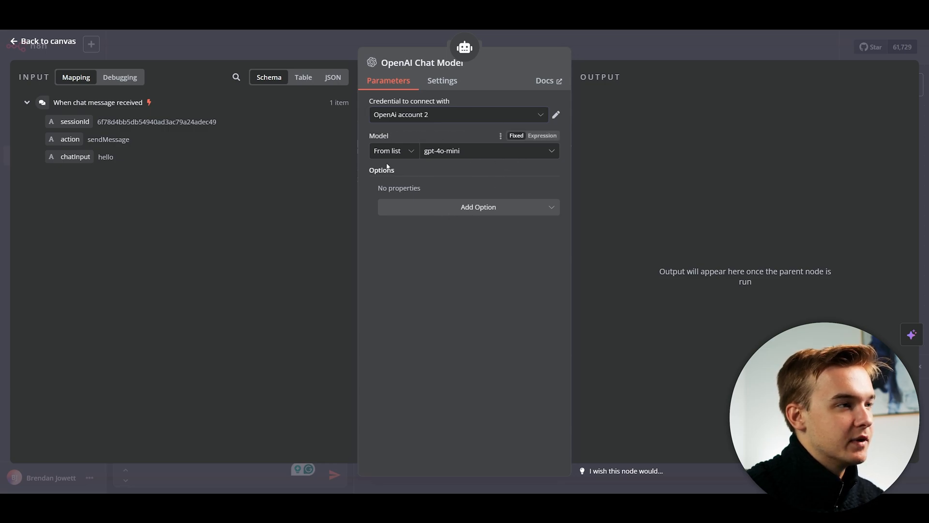
Set the OpenAI Chat Model to gpt-4o instead of gpt-4o-mini and return to the canvas.
click(462, 151)
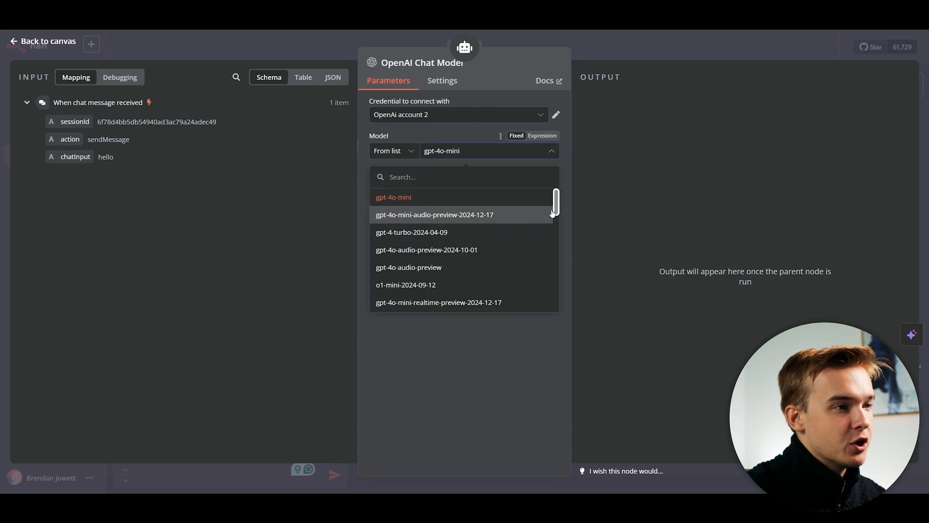
drag(555, 202, 555, 262)
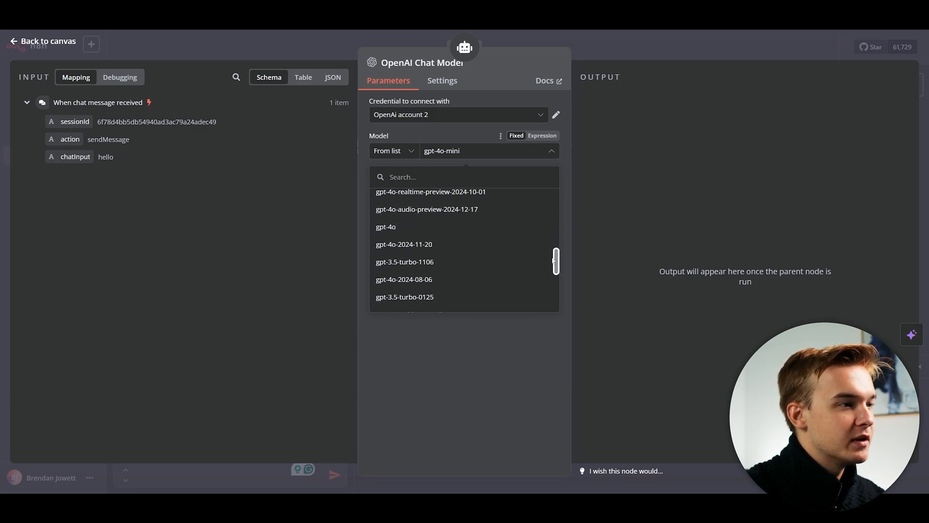
click(403, 231)
click(489, 151)
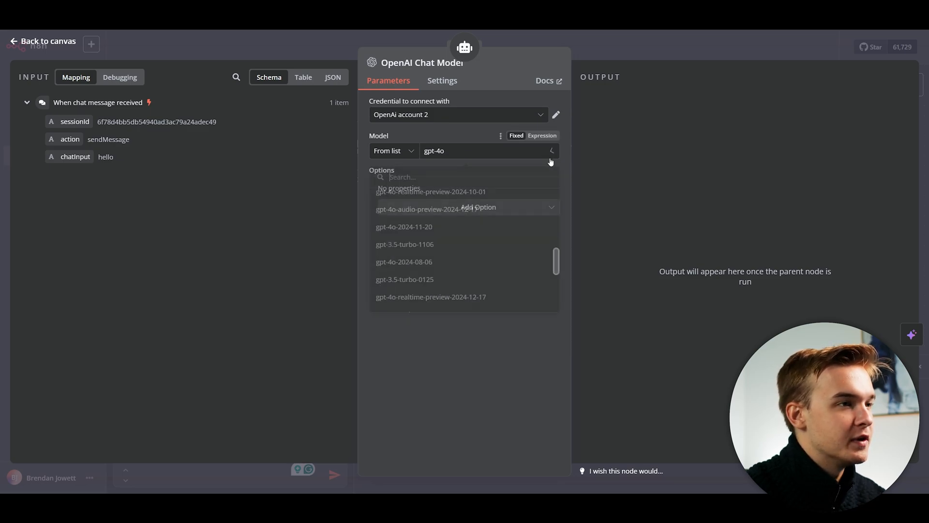
drag(555, 258, 555, 275)
scroll(555, 276, down, 2)
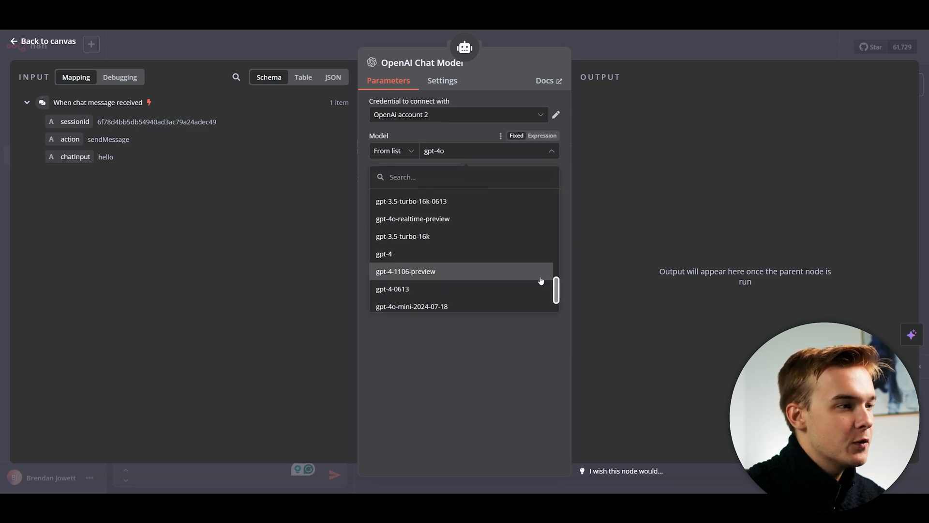
scroll(554, 275, up, 4)
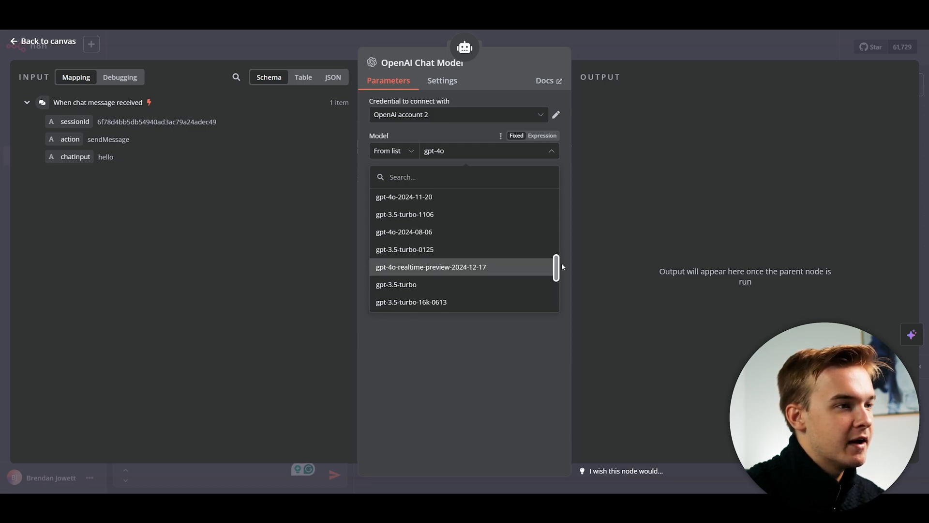
scroll(557, 263, up, 4)
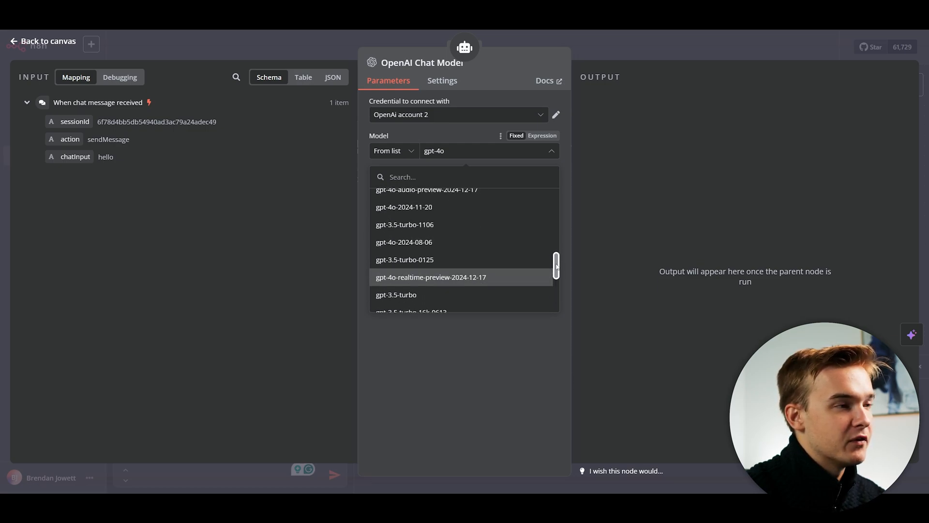
click(514, 400)
key(Escape)
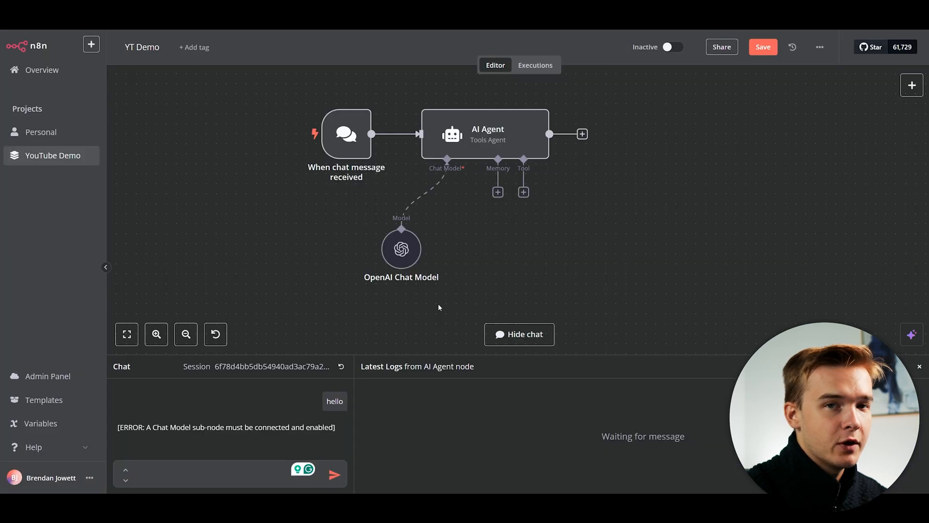
Reset the chat session and send 'hello' to the agent.
click(341, 366)
click(555, 289)
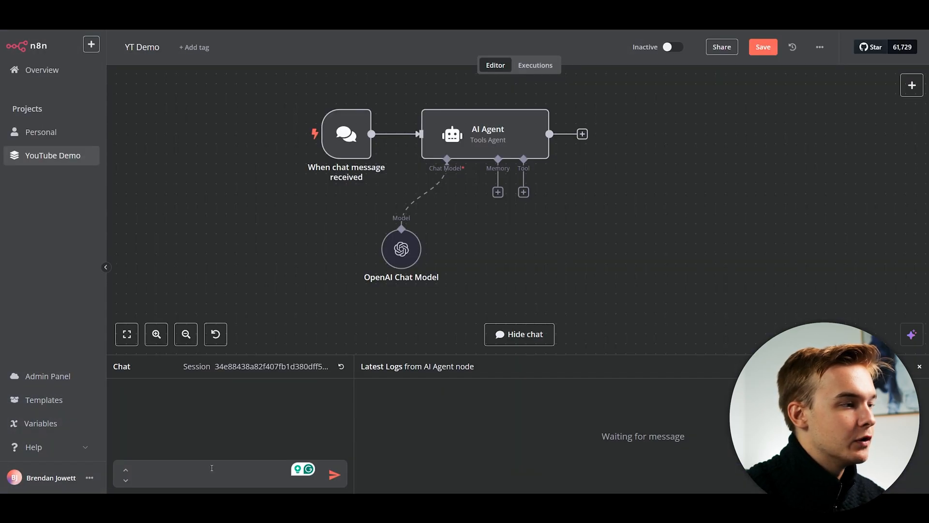
text(hello)
key(Return)
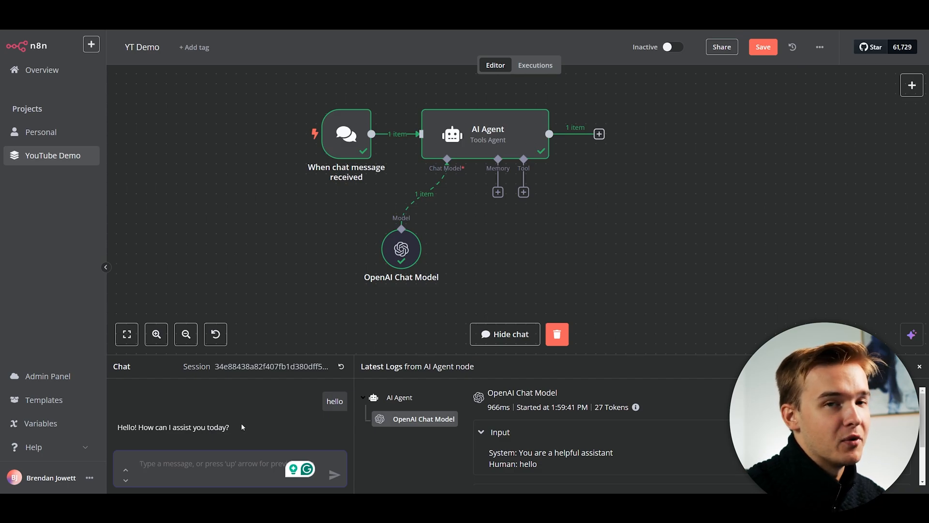
Ask 'what did i just tell you?', then clear the execution logs.
text(what did i jsu)
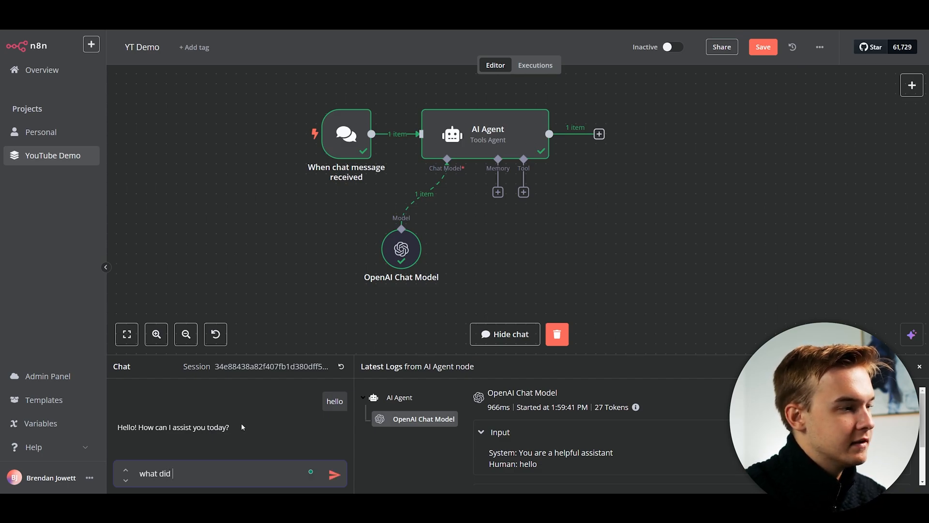
key(BackSpace)
key(BackSpace)
text(ust tell you?)
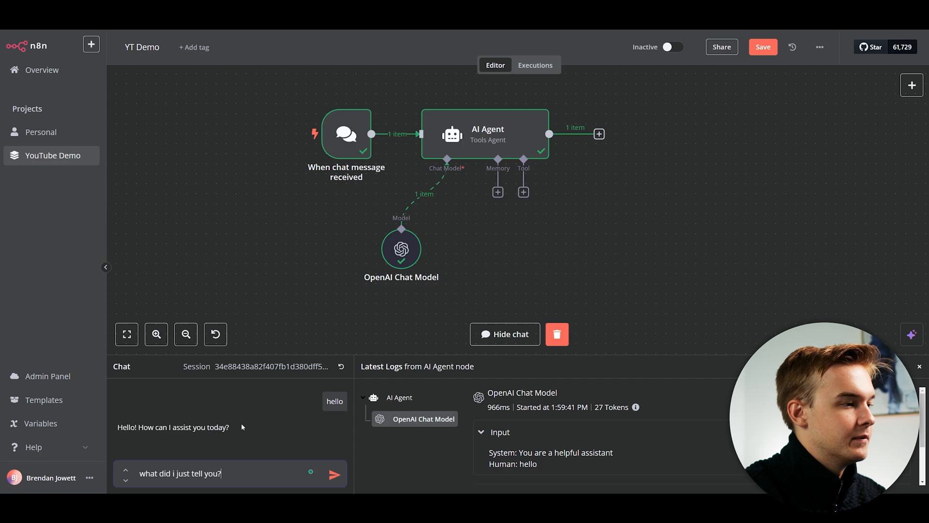
key(Return)
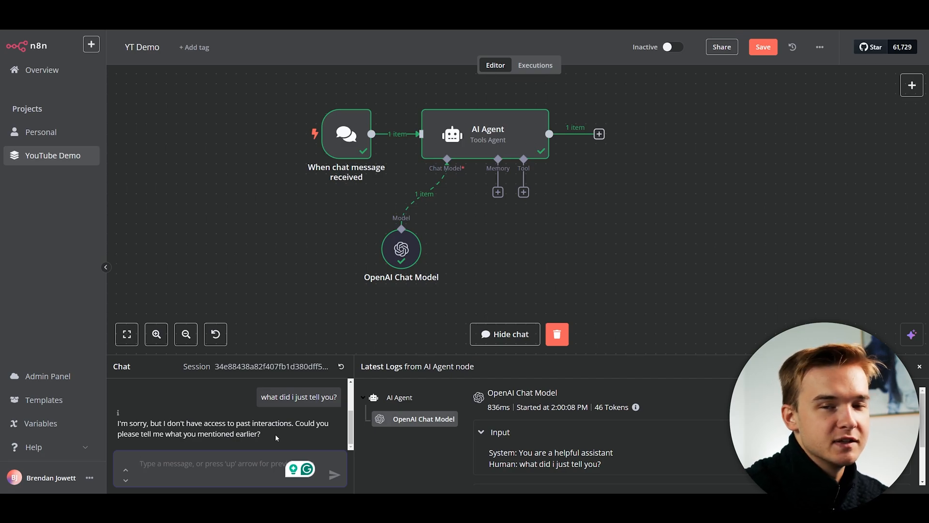
click(557, 333)
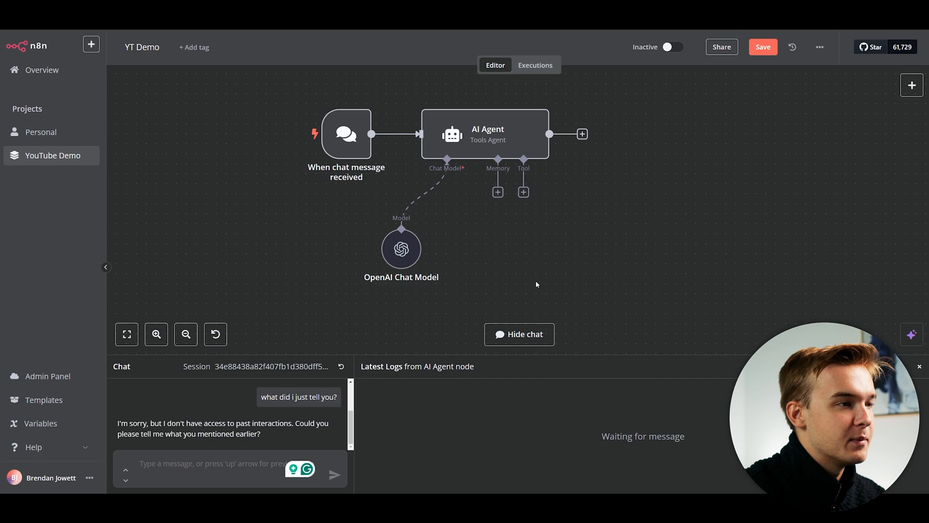
Attach a Window Buffer Memory node with context length 5 to the AI Agent, then reset the chat.
drag(512, 237, 495, 235)
click(479, 189)
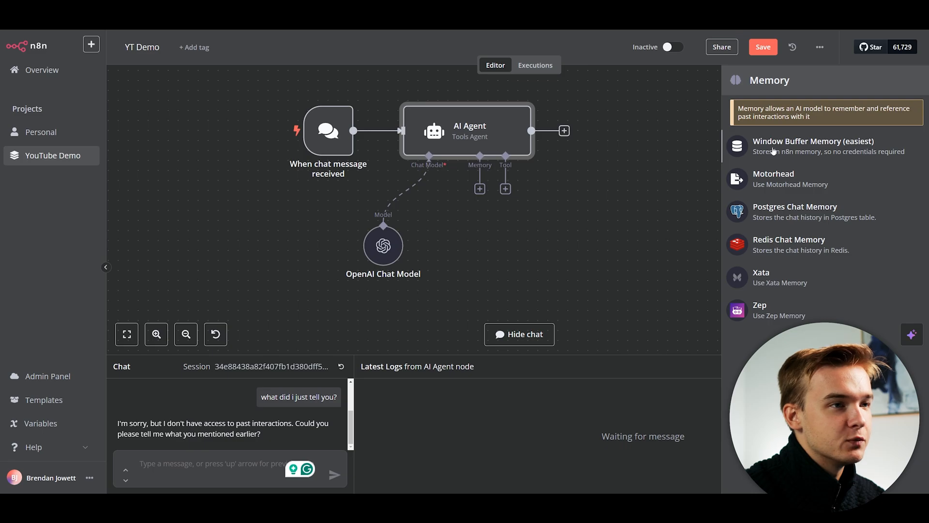
click(845, 149)
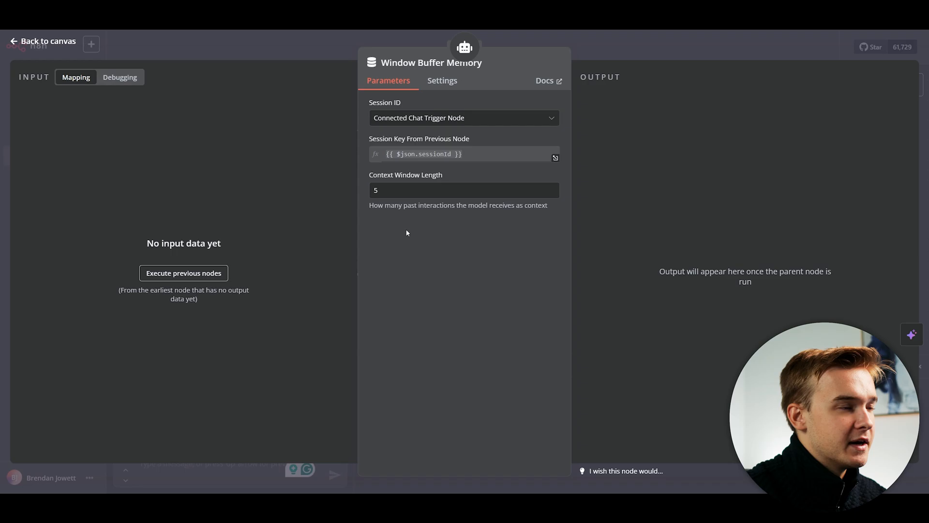
key(Escape)
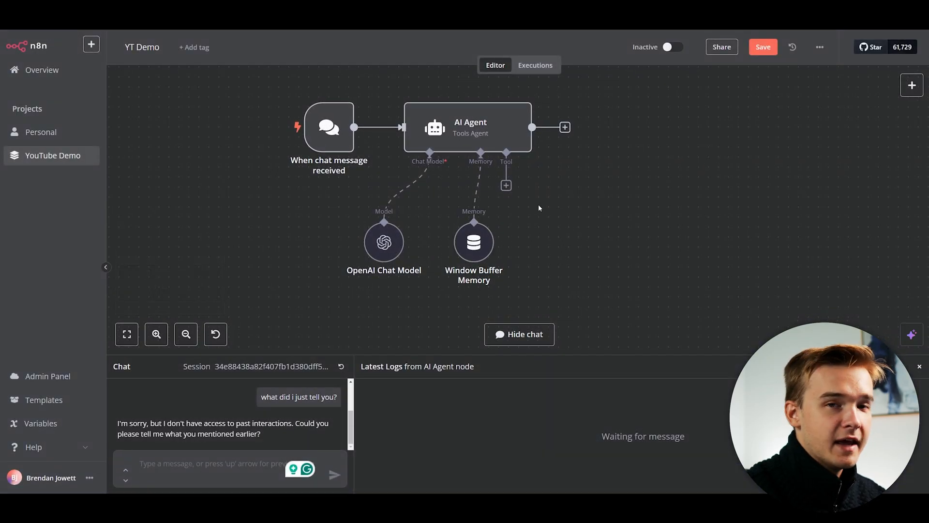
click(340, 366)
click(555, 289)
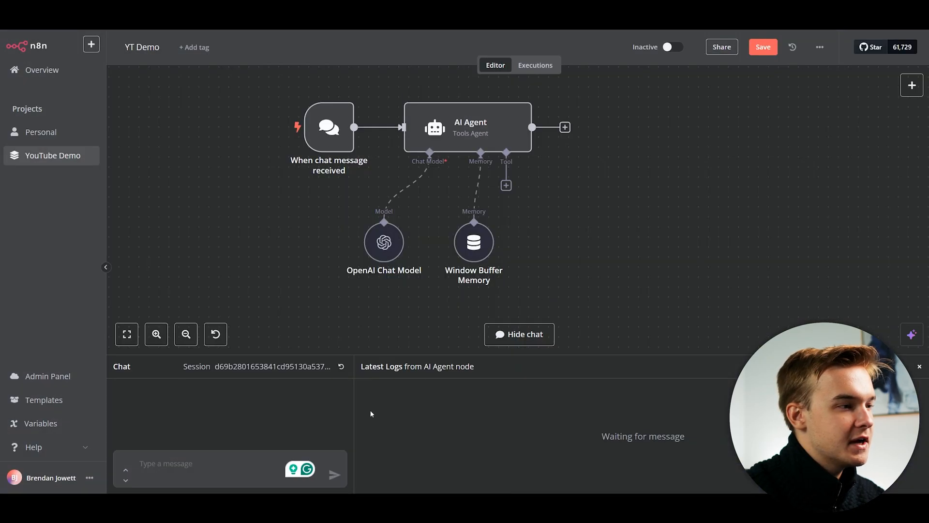
Send 'hello', then 'what did i just say', and check that the agent recalls 'hello'.
click(211, 460)
text(hello)
key(Return)
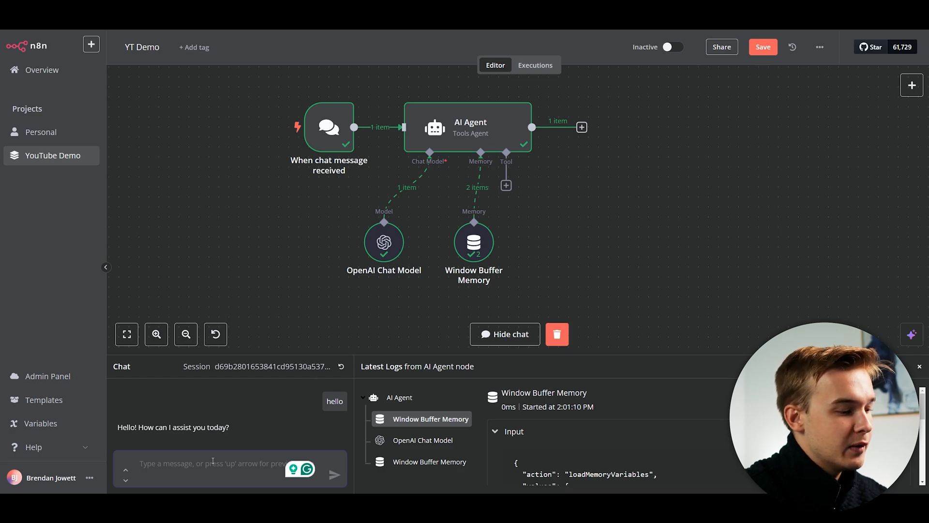
text(what did i just say)
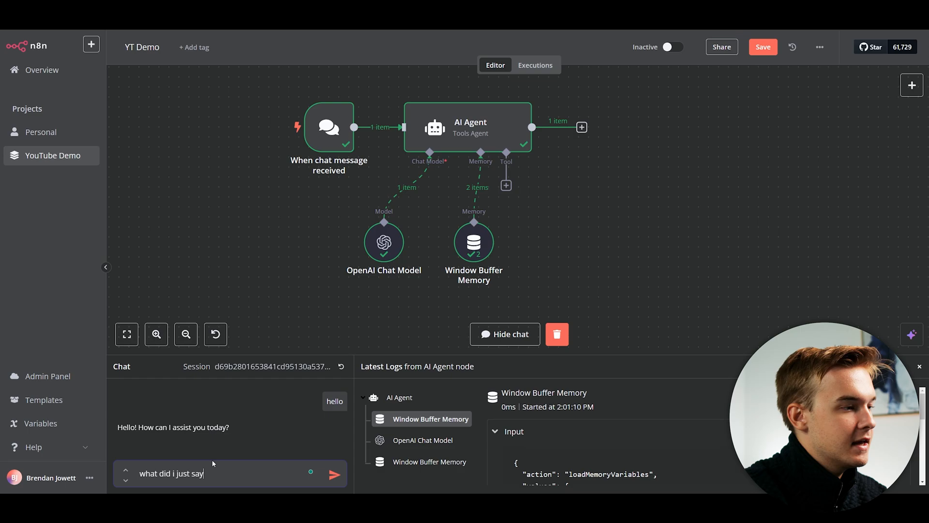
key(Return)
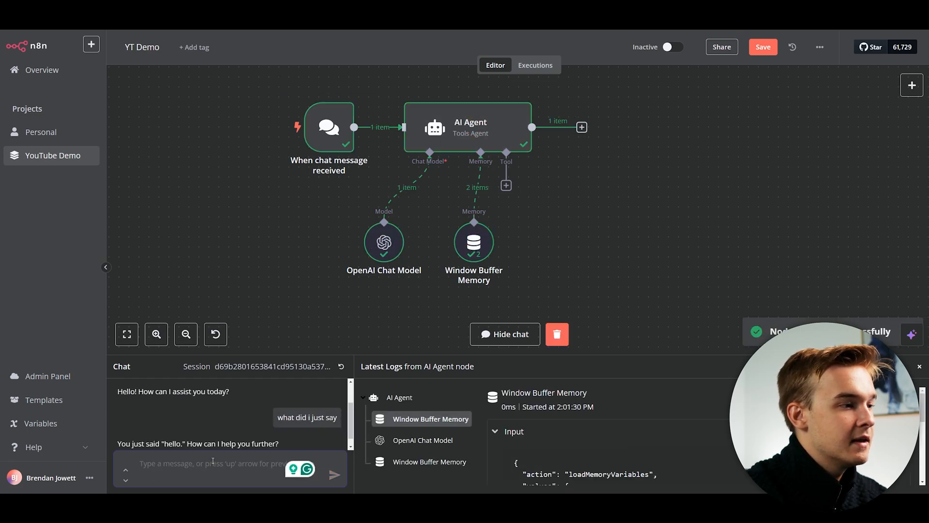
scroll(179, 422, down, 1)
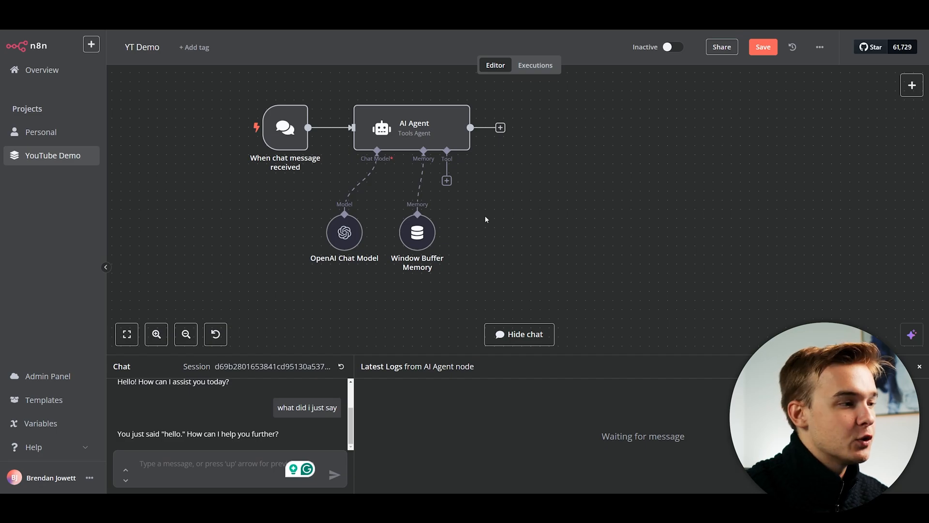
Hide the chat panel and stack the chat model and Window Buffer Memory nodes at the left.
click(520, 335)
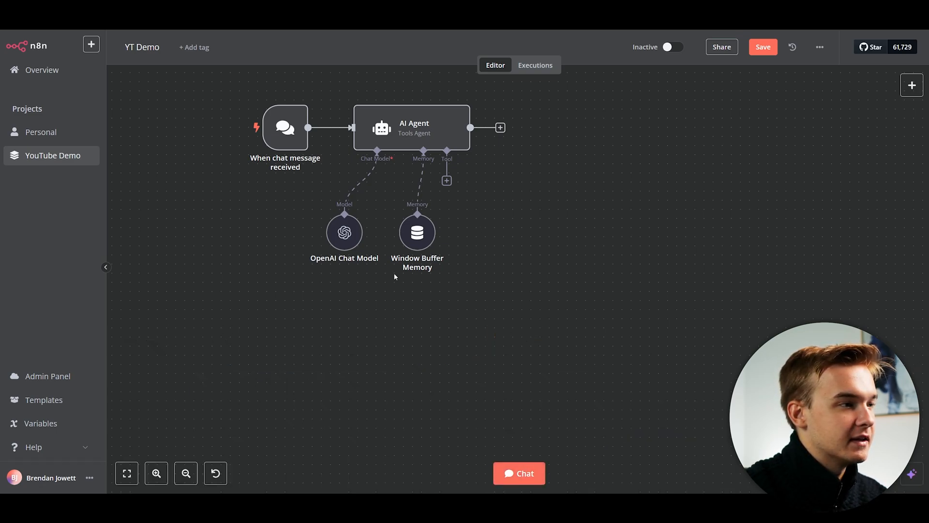
drag(348, 237, 276, 272)
drag(420, 230, 273, 329)
drag(451, 231, 500, 234)
Search 'sheets' and attach a Google Sheets Tool to the AI Agent.
click(507, 190)
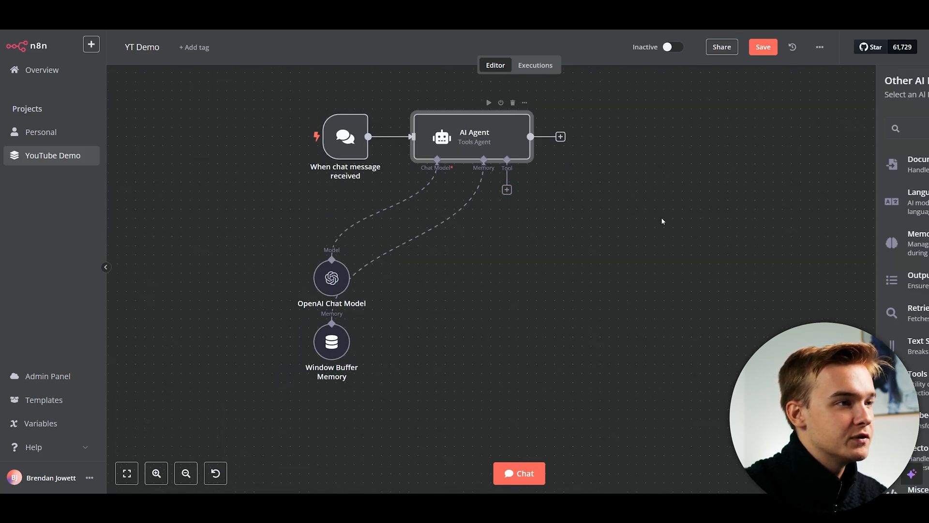
scroll(820, 218, down, 2)
scroll(822, 226, up, 1)
scroll(818, 218, up, 1)
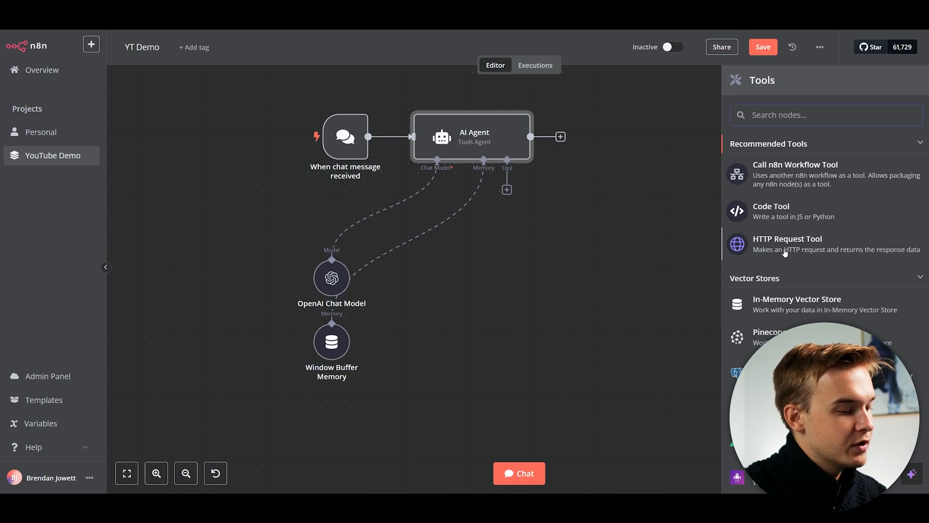
text(sprea)
key(BackSpace)
key(BackSpace)
key(BackSpace)
key(BackSpace)
key(BackSpace)
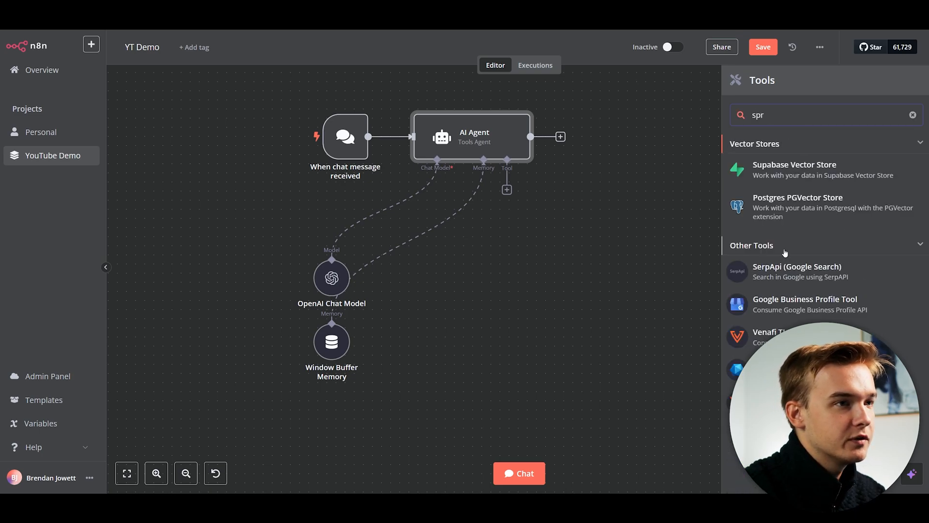
text(g)
key(BackSpace)
text(sheets)
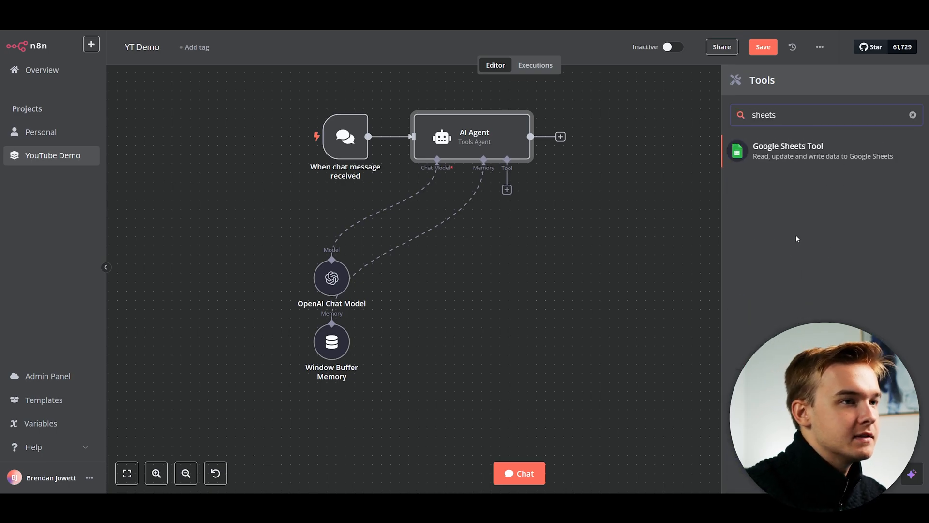
click(814, 156)
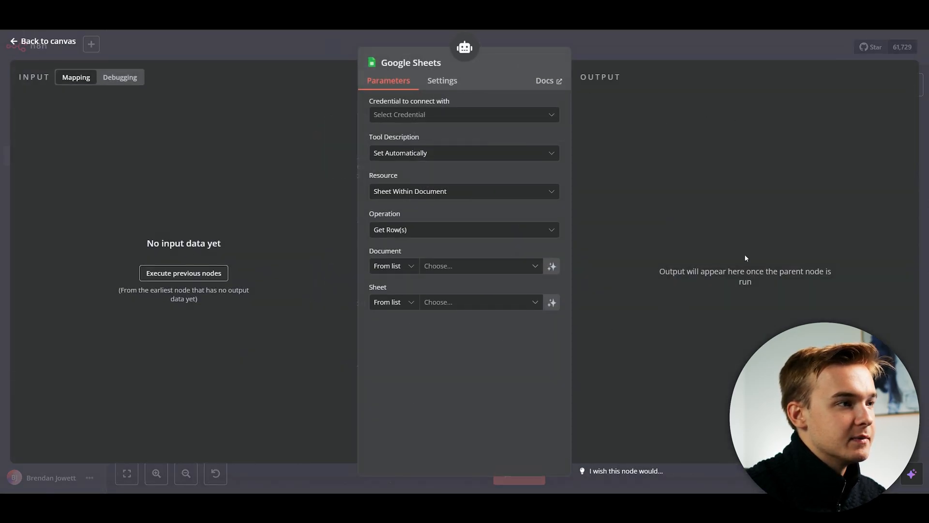
key(Escape)
click(908, 89)
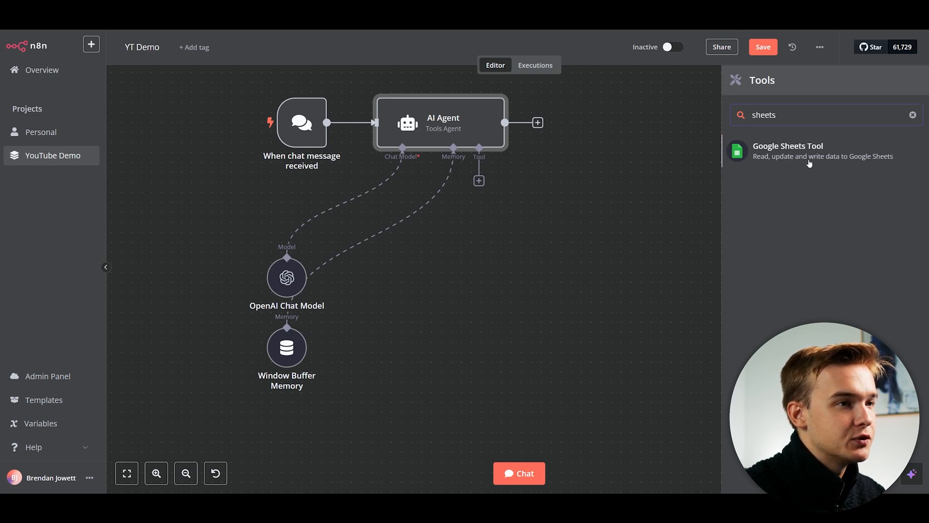
click(782, 162)
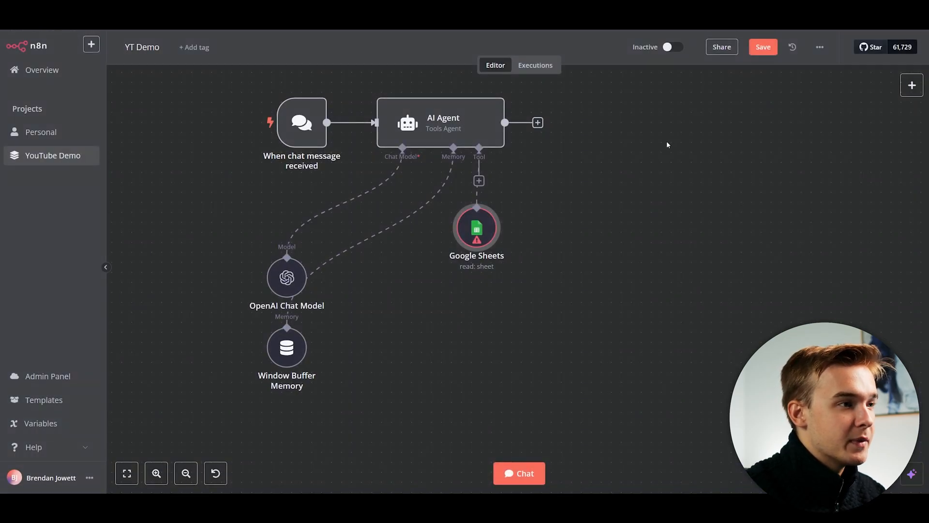
Move the Google Sheets tool node further right of the agent and open its settings.
drag(498, 233, 589, 264)
scroll(476, 247, down, 2)
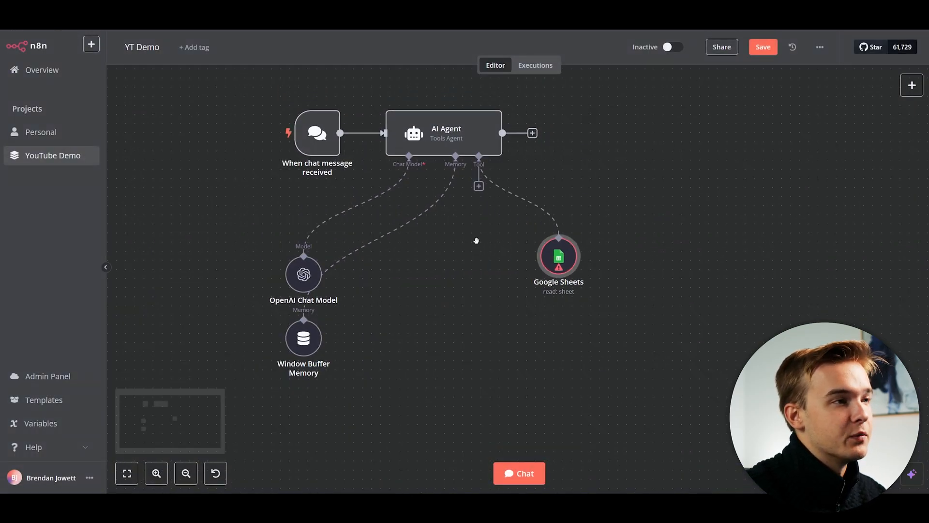
scroll(472, 244, up, 2)
drag(473, 243, 509, 254)
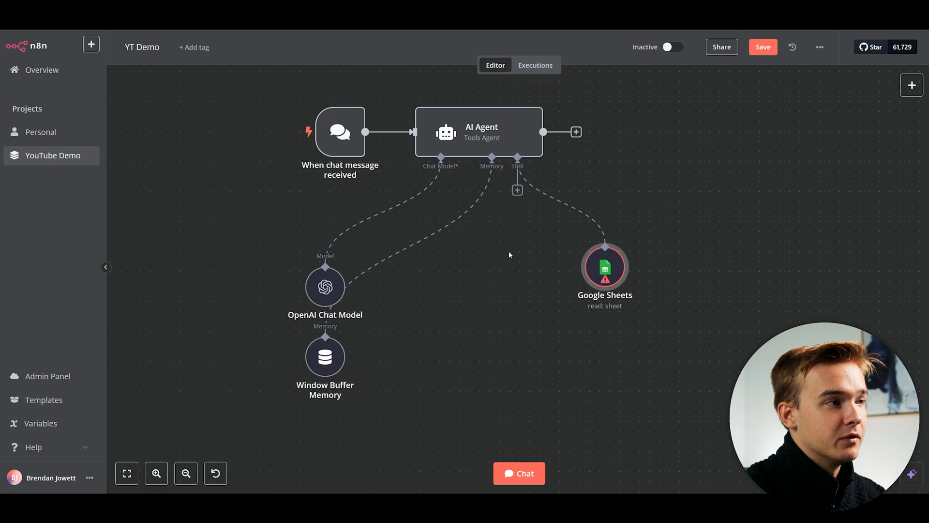
drag(605, 267, 645, 267)
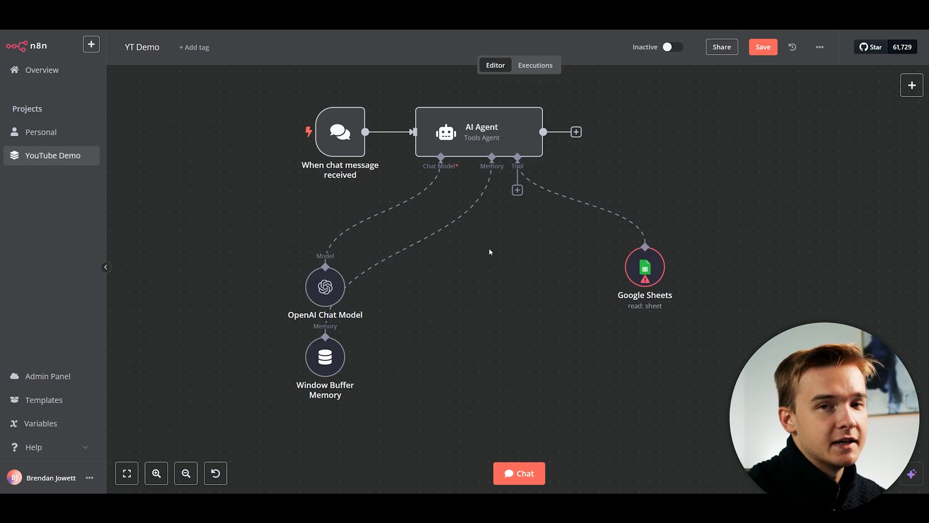
click(643, 268)
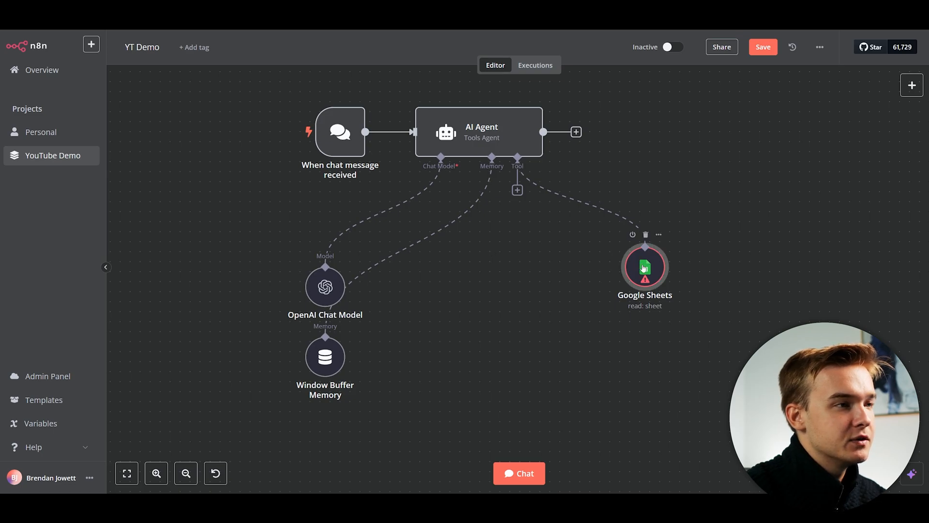
double_click(643, 268)
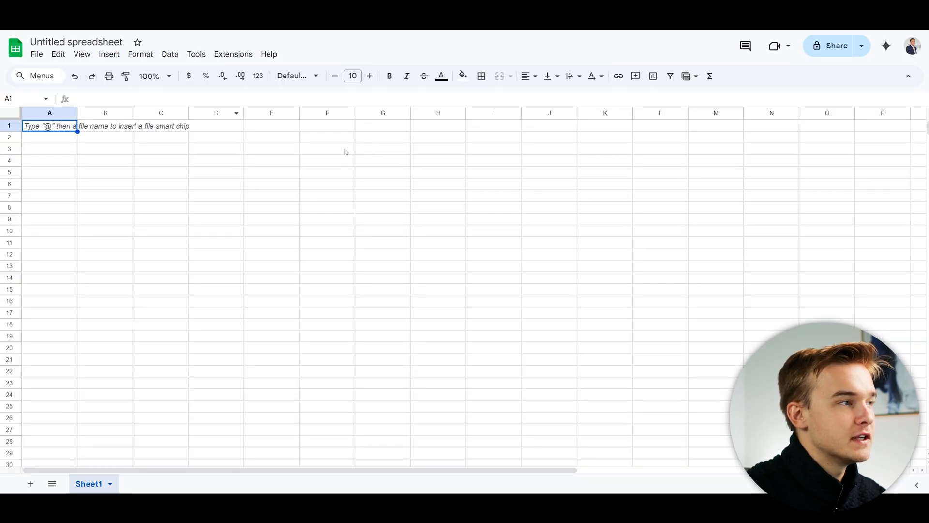
Rename the untitled spreadsheet to 'Lead Database' and adjust the widths of columns A and B.
click(344, 149)
click(119, 45)
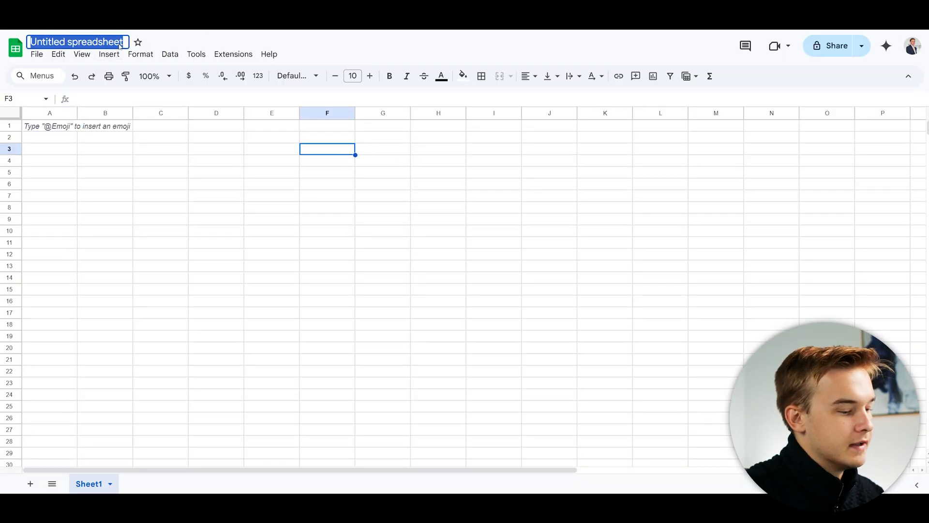
text(Lead Database)
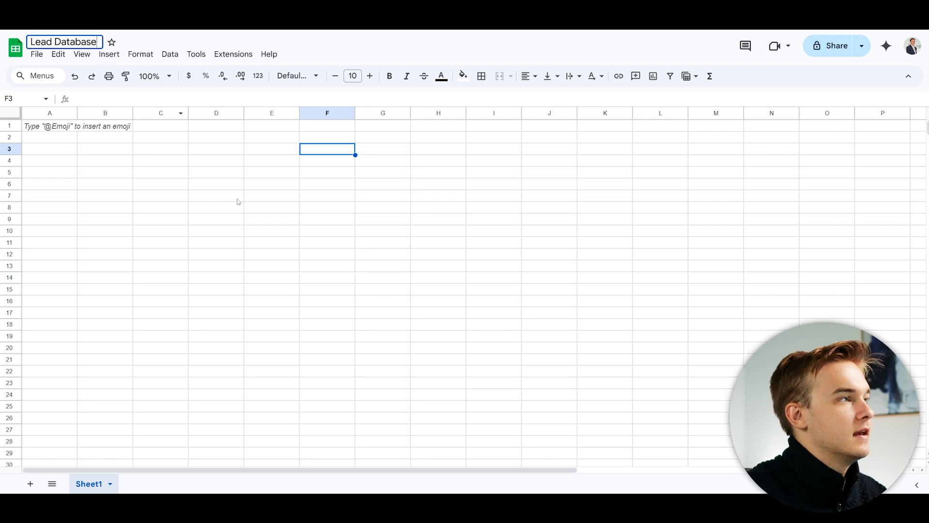
click(237, 199)
drag(78, 113, 239, 112)
click(202, 134)
drag(152, 113, 133, 113)
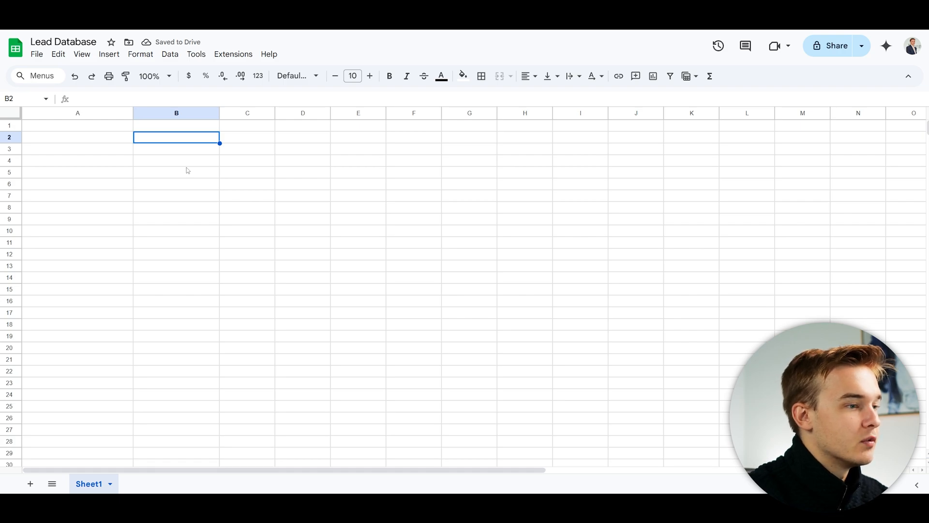
Add 'Name' and 'Email' headers in A1:B1, styled bold white text on black fill.
click(91, 126)
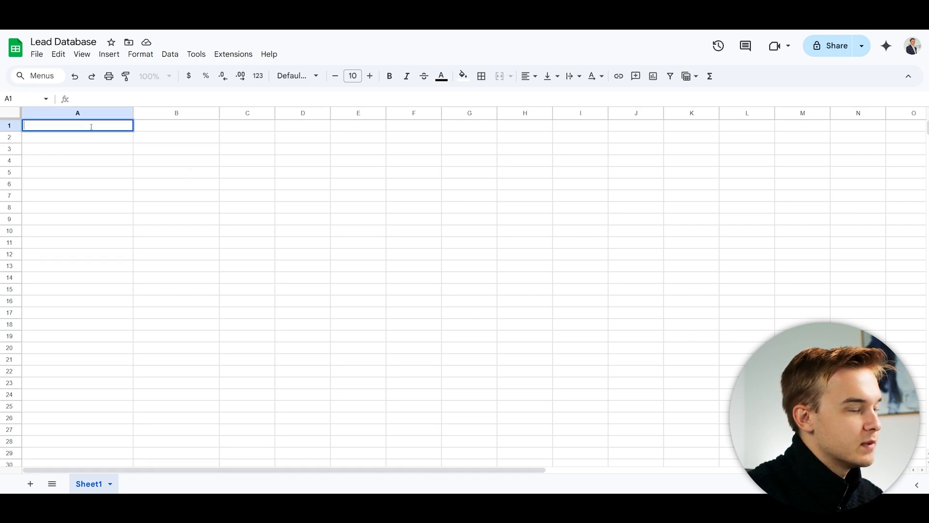
text(Name)
click(171, 128)
text(Email)
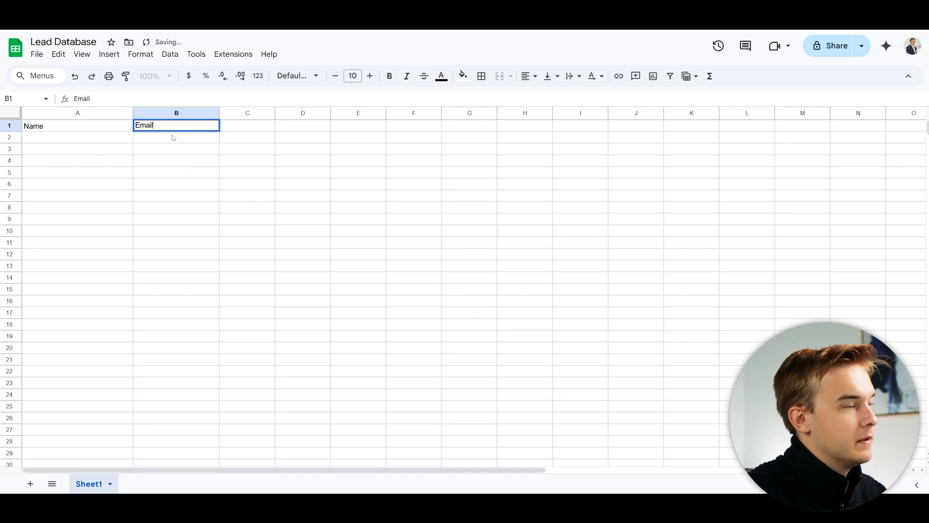
drag(97, 126, 174, 125)
click(463, 75)
click(464, 111)
click(441, 76)
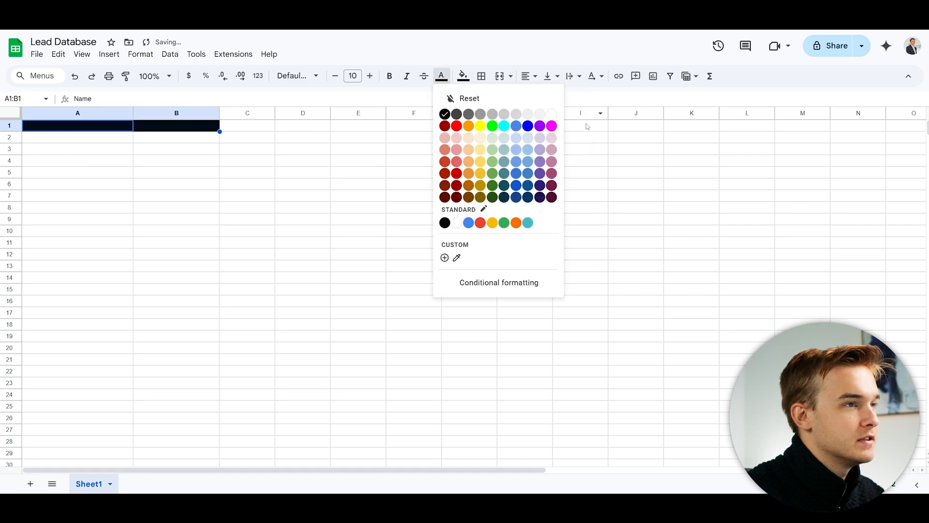
click(548, 112)
key(ctrl+b)
click(361, 173)
Enter the first contact's name and e-mail address in row 2 and widen column B.
double_click(60, 140)
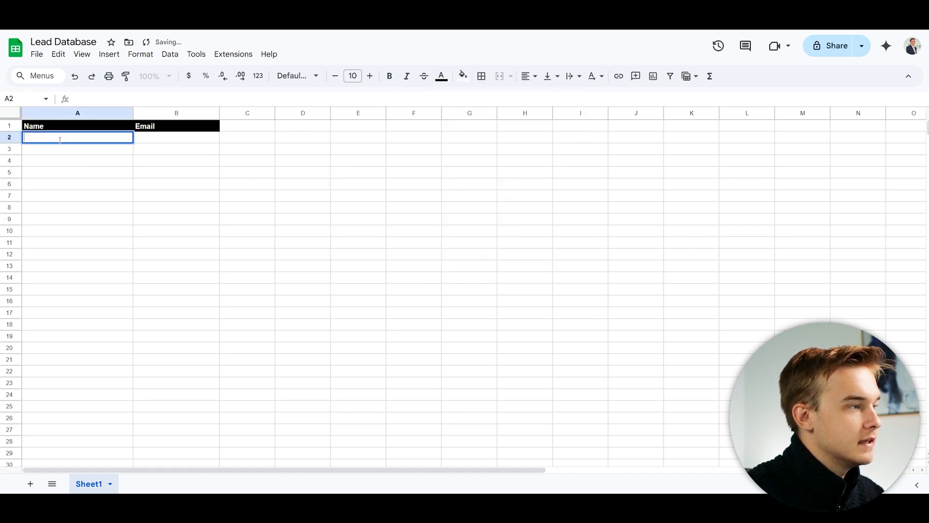
double_click(155, 138)
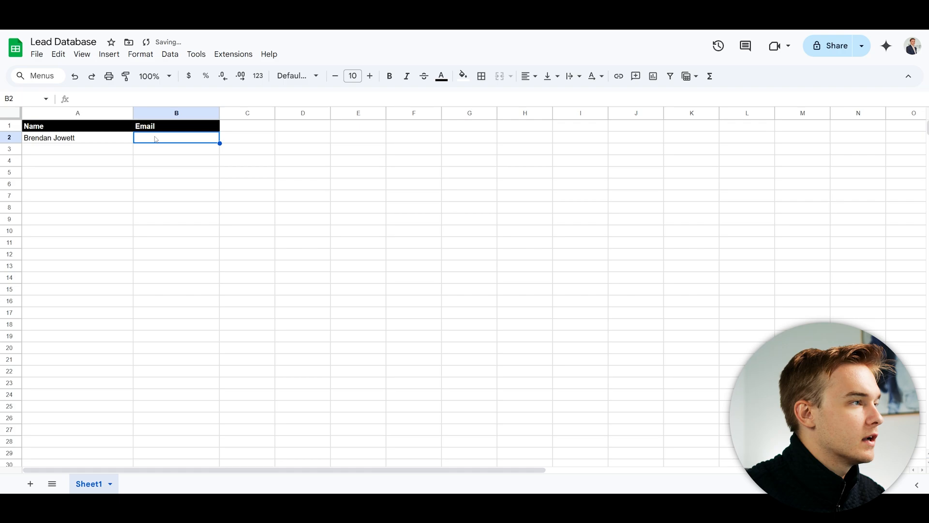
click(321, 198)
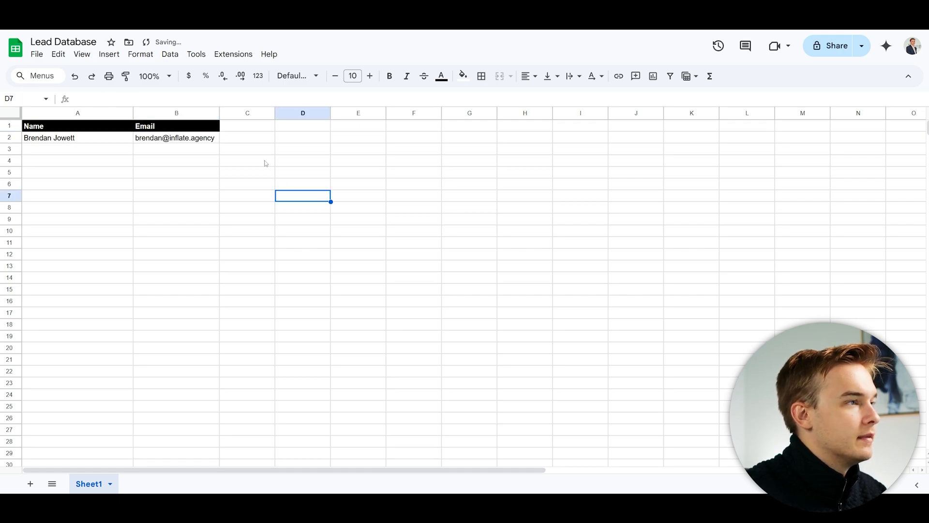
drag(219, 113, 248, 112)
click(263, 195)
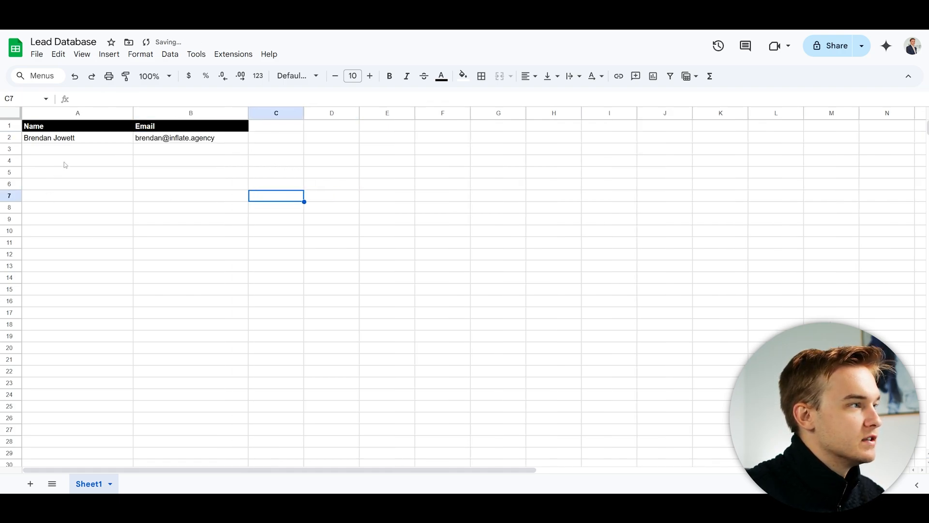
Enter three more contacts' names and e-mail addresses in rows 3-5, then widen columns A and B.
double_click(80, 152)
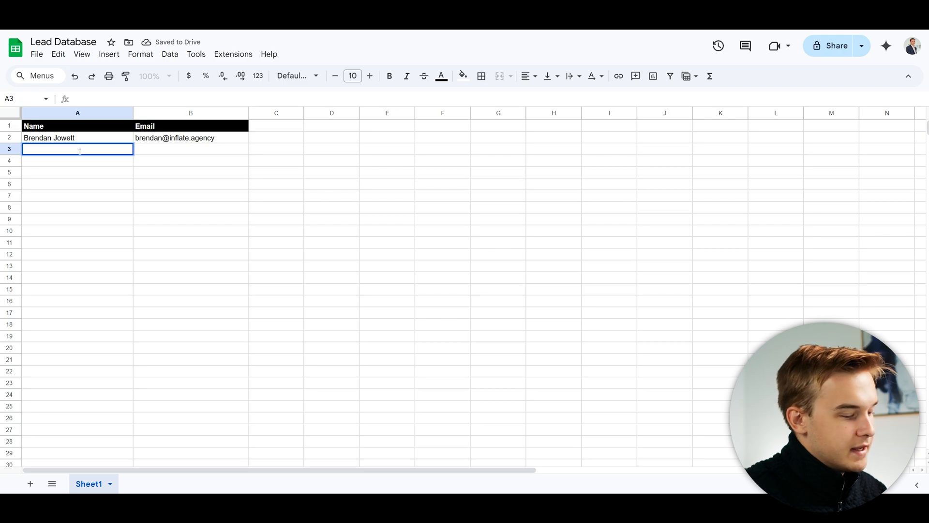
text(John Smith)
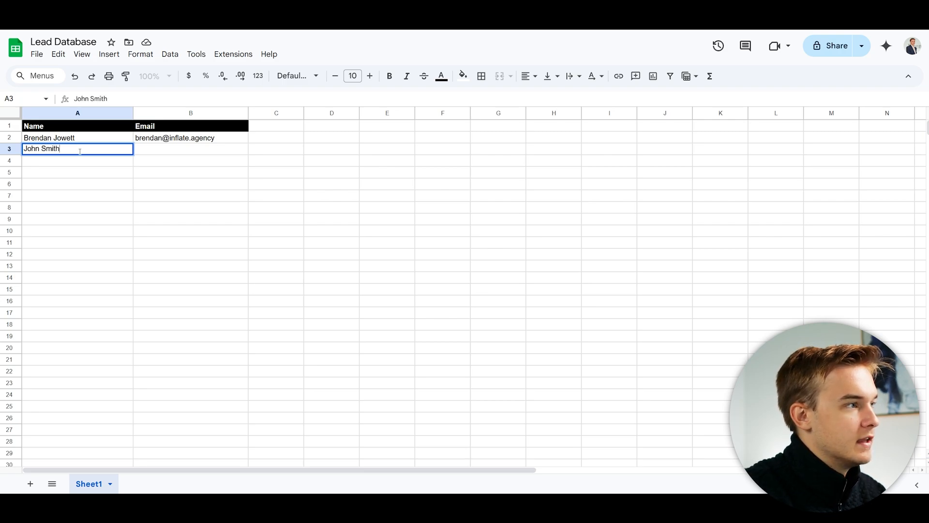
key(Return)
text(Jane Smith)
key(Return)
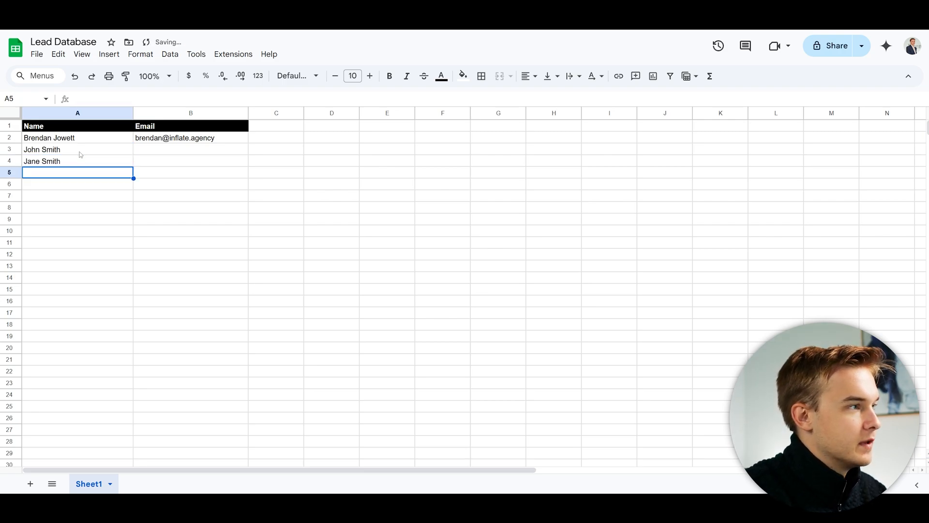
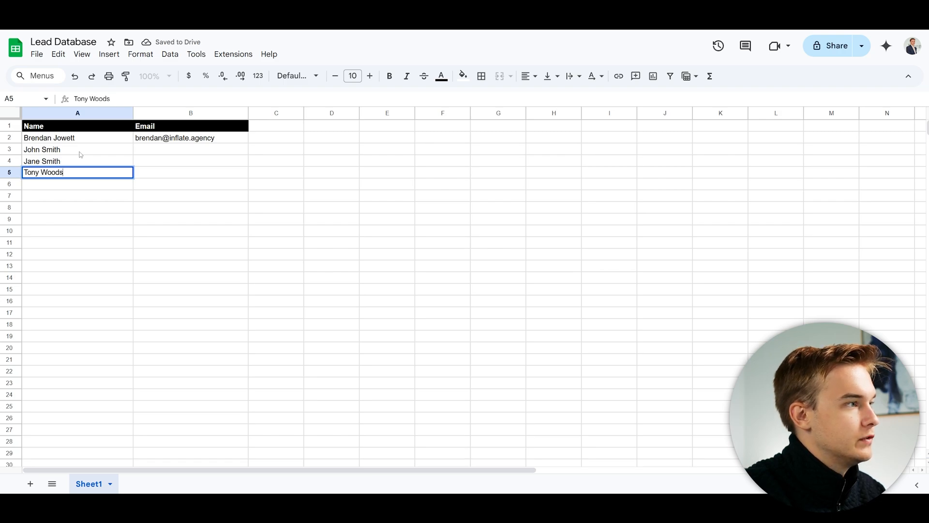
double_click(156, 148)
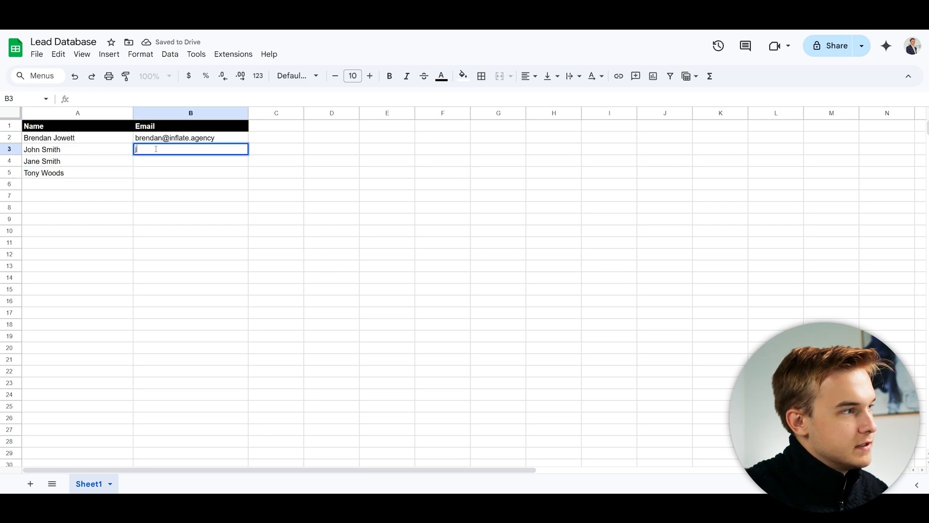
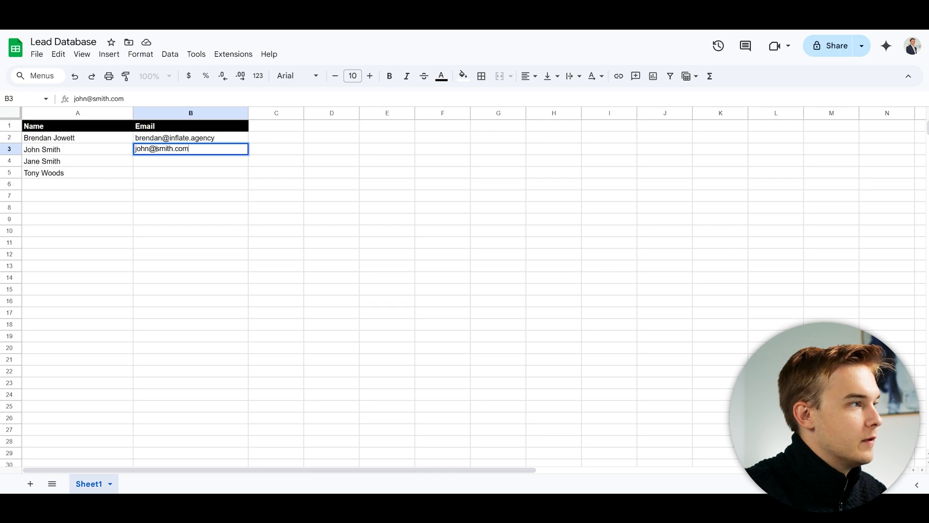
click(166, 160)
text(jane@exampl)
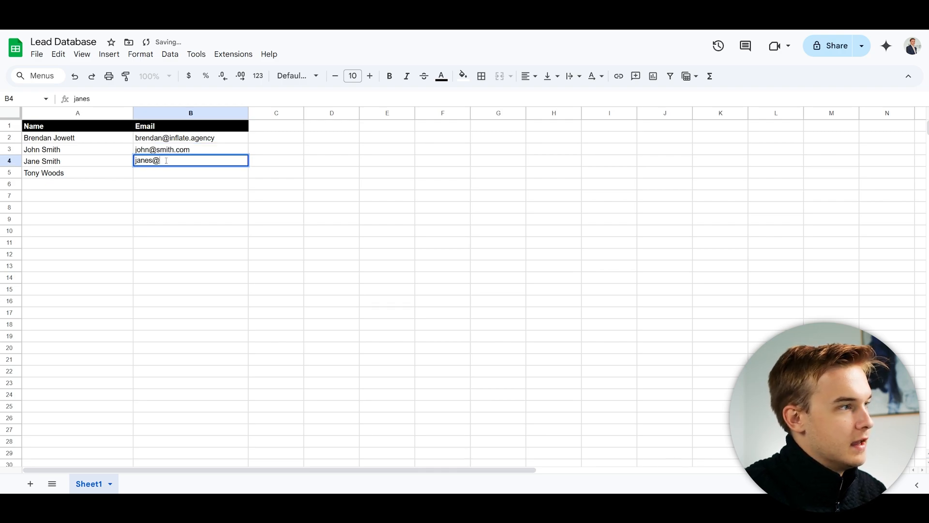
text(e.com)
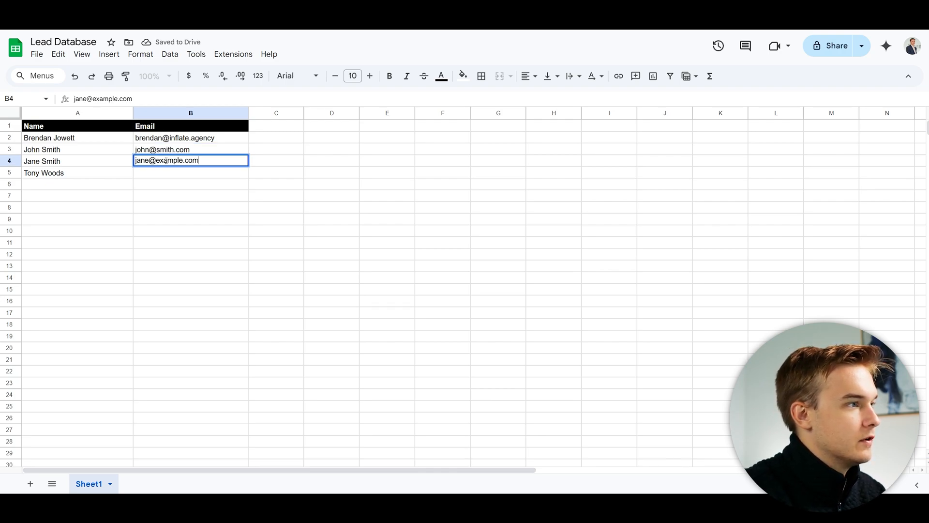
click(172, 175)
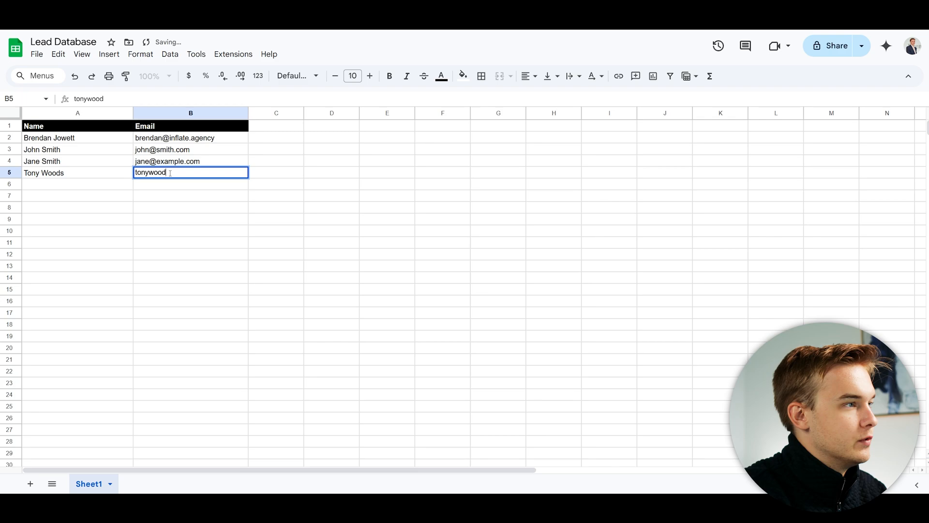
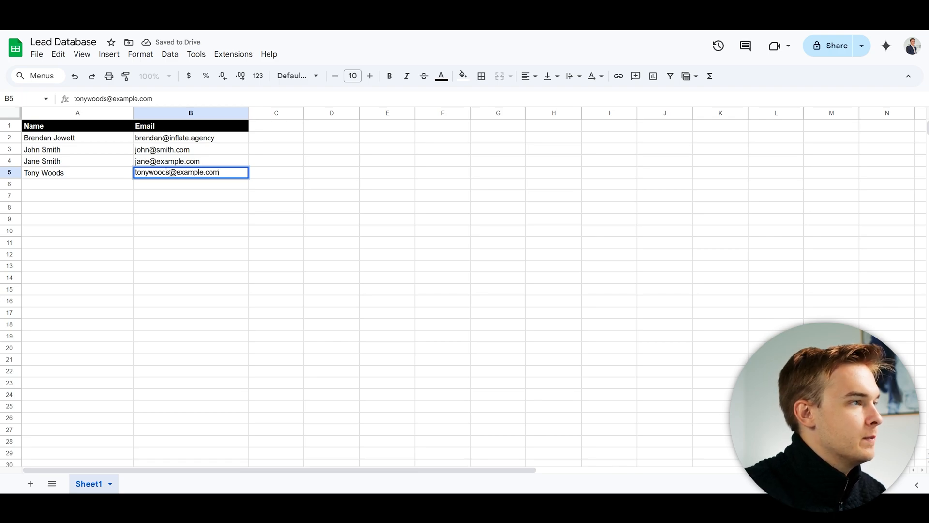
click(387, 207)
drag(248, 112, 265, 113)
drag(133, 112, 154, 113)
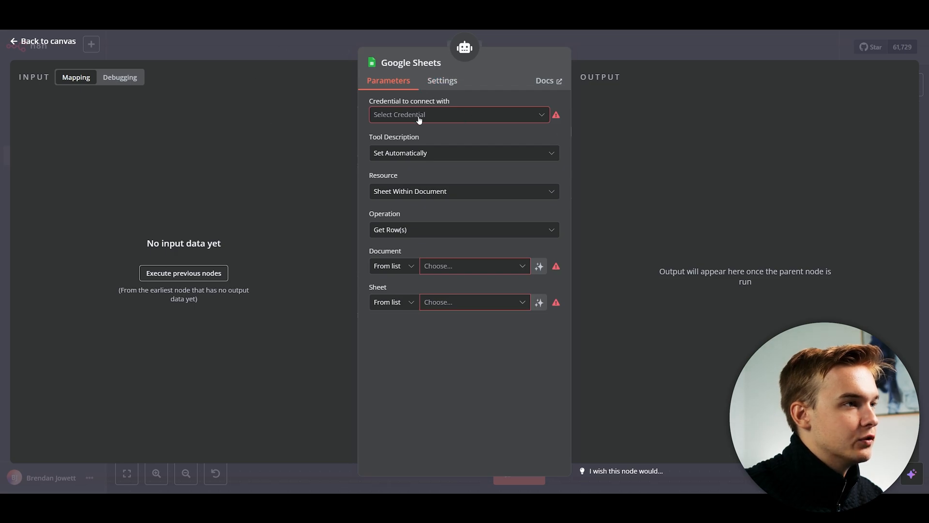
Create a new Google Sheets credential by signing in with the Google account.
click(417, 117)
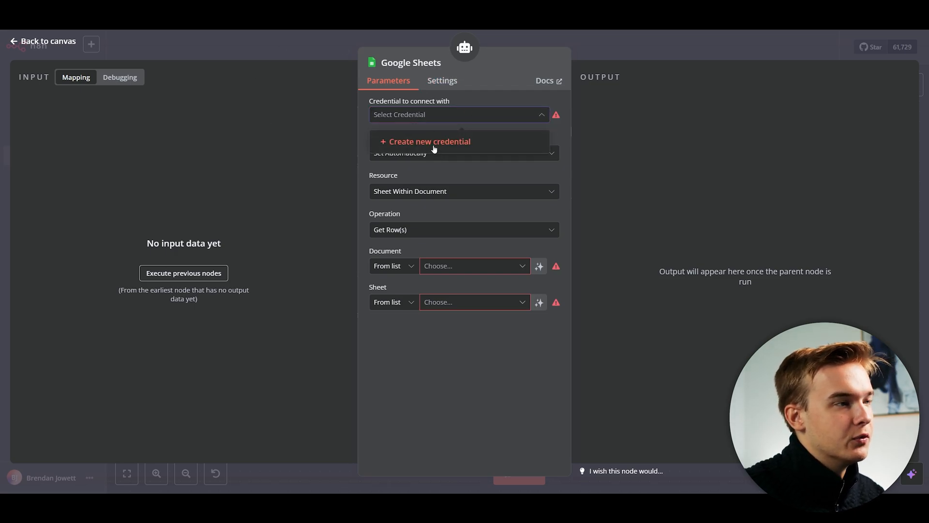
click(434, 149)
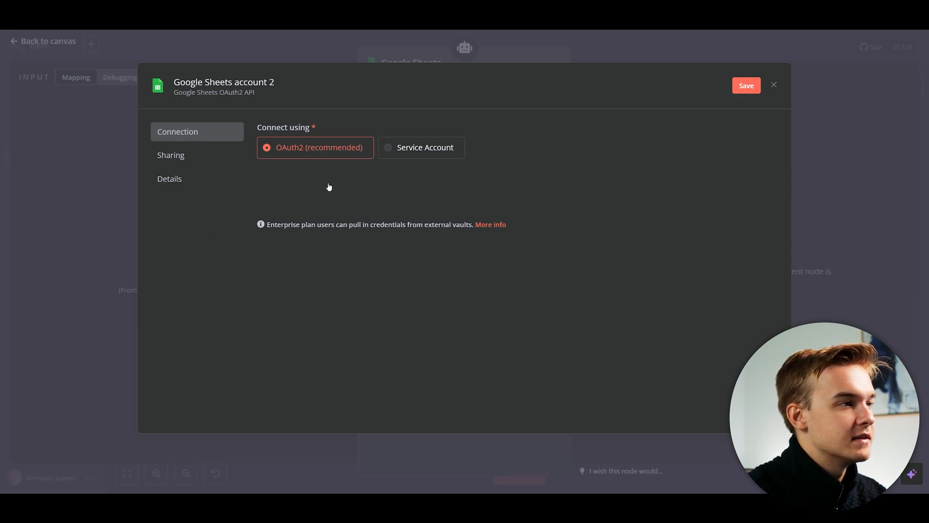
click(328, 186)
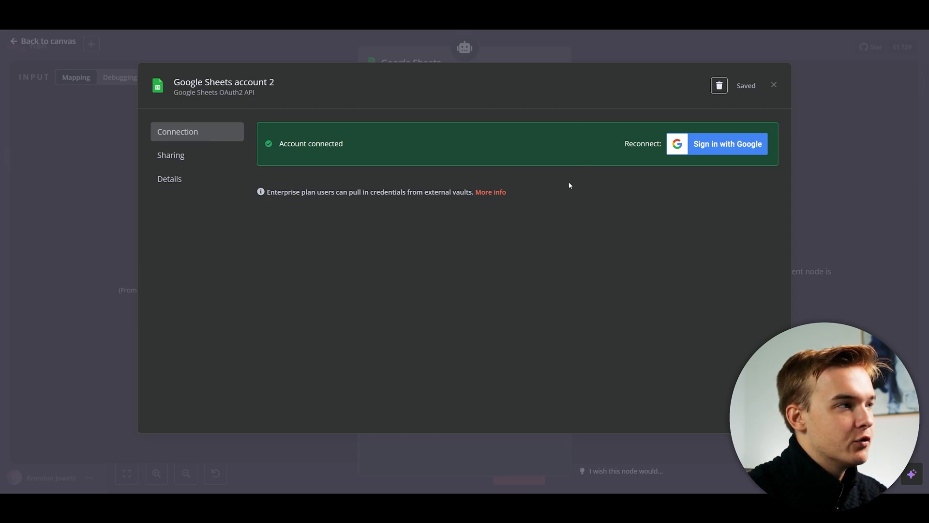
click(820, 180)
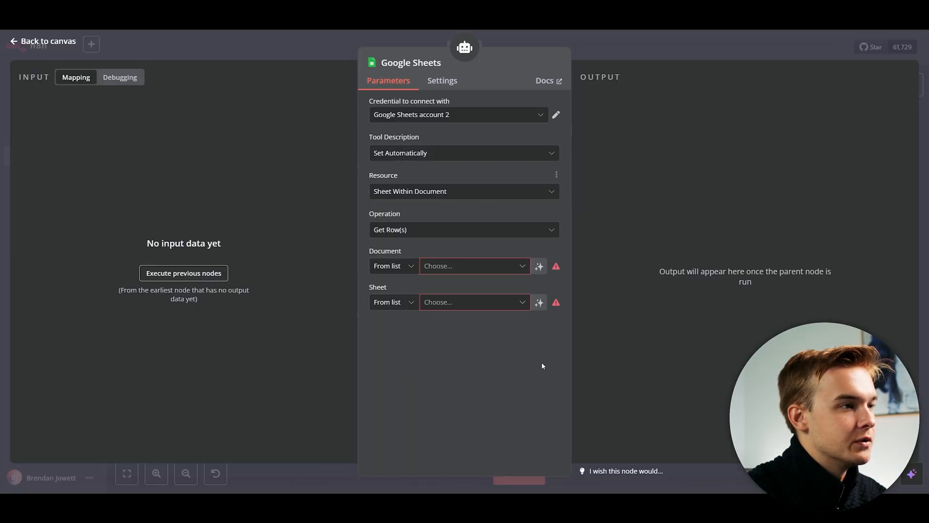
Point the Sheets tool at the Lead Database document's Sheet1 and return to the canvas.
click(458, 270)
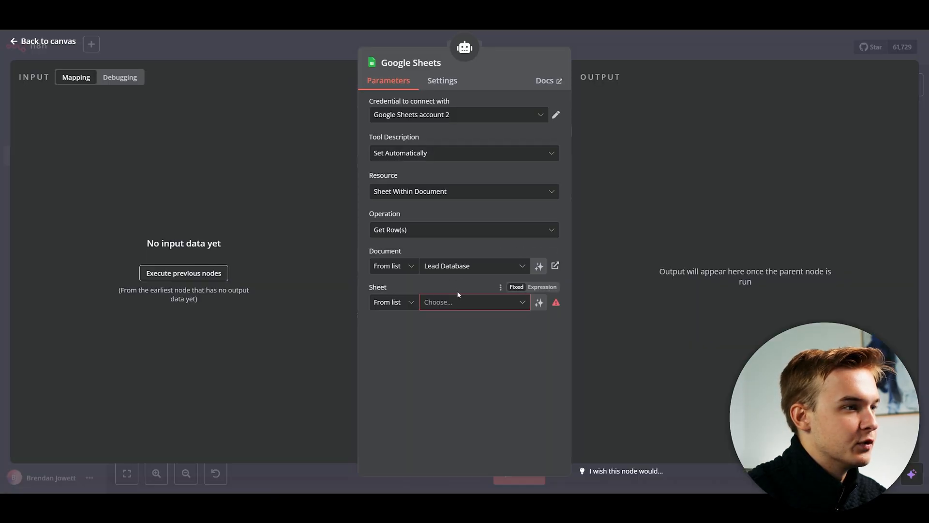
click(457, 302)
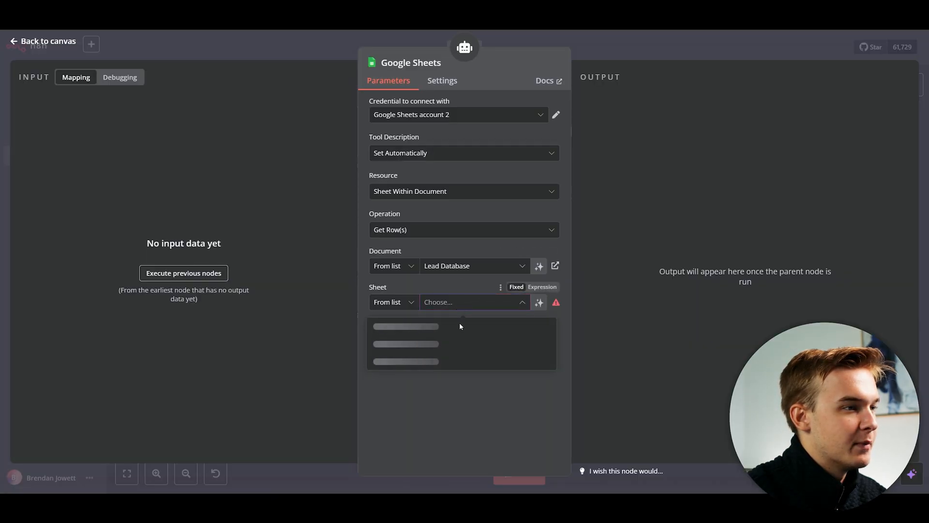
click(420, 327)
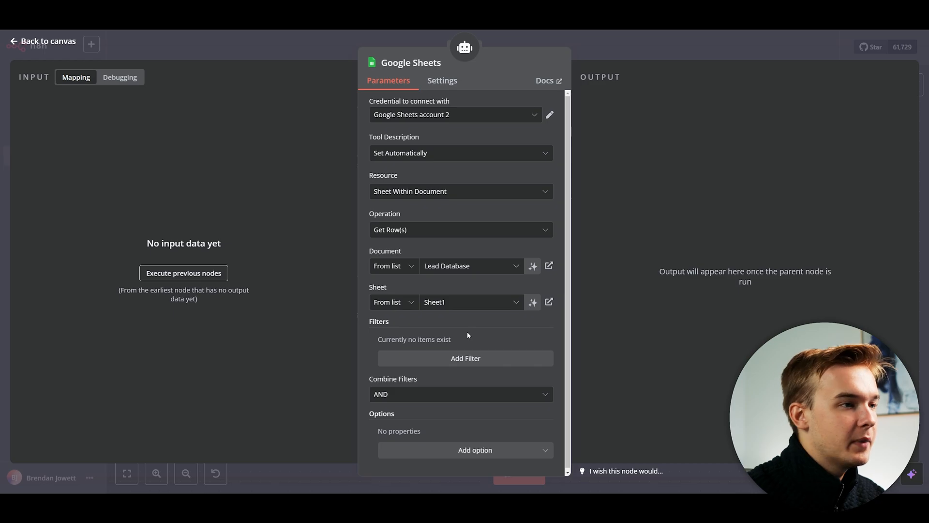
key(Escape)
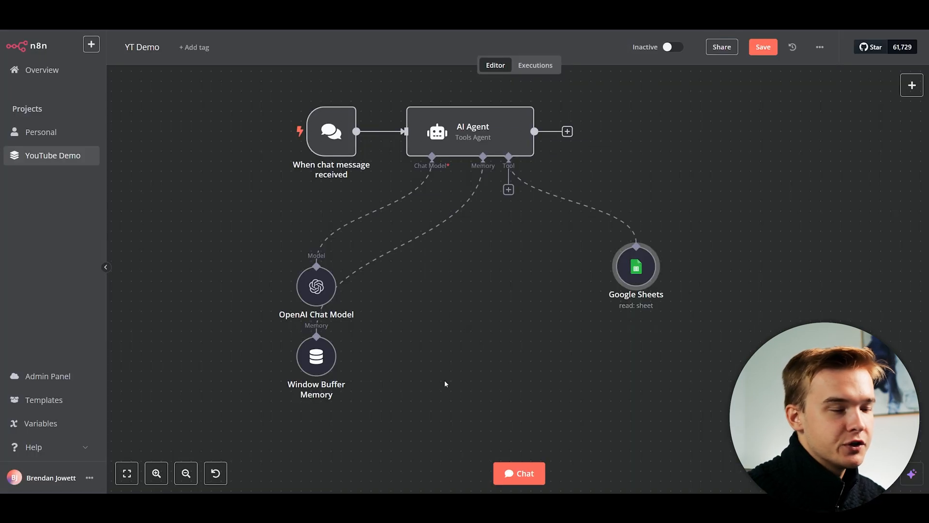
Reset the chat session and ask the agent for a contact's email.
click(526, 478)
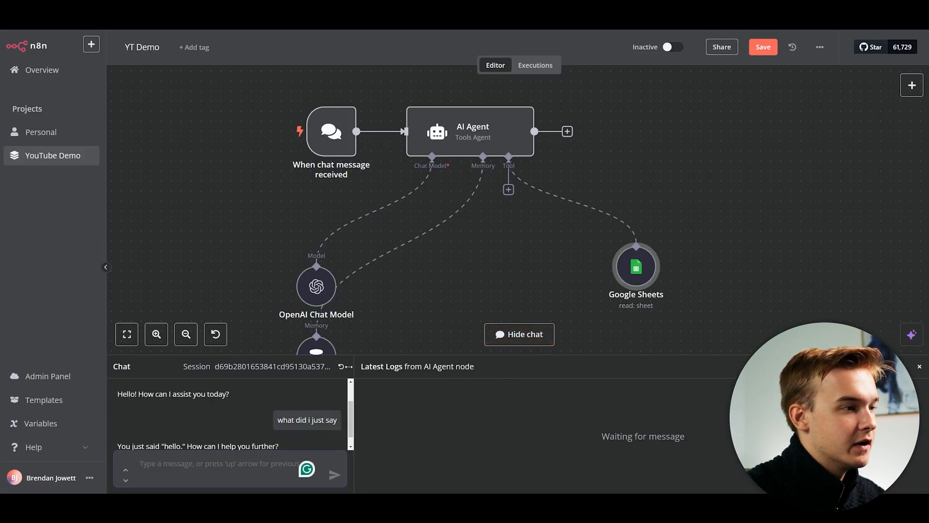
click(341, 366)
click(552, 289)
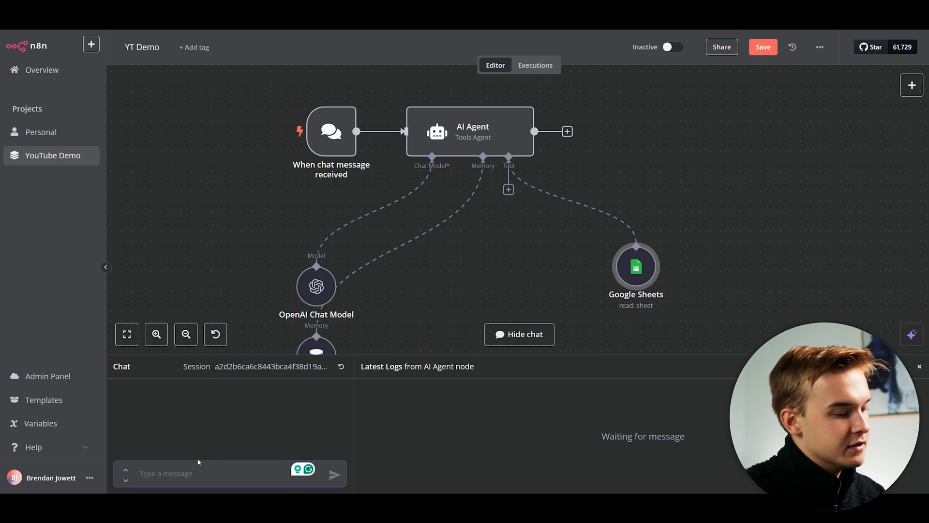
text(hey, can you giv)
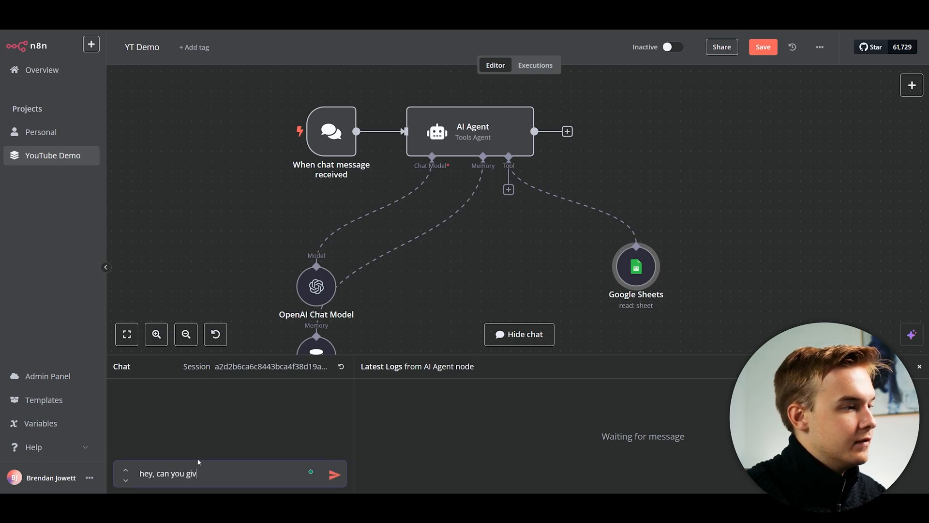
text(e me johns email?)
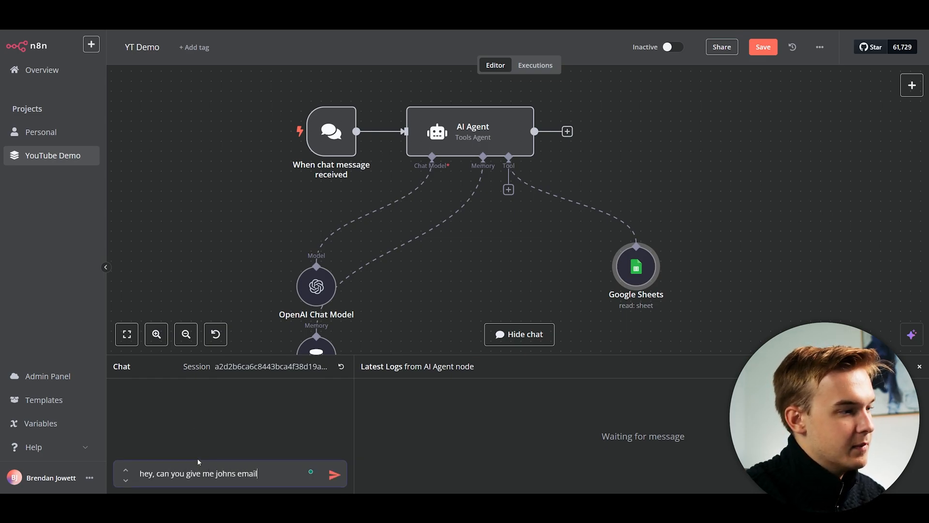
key(Return)
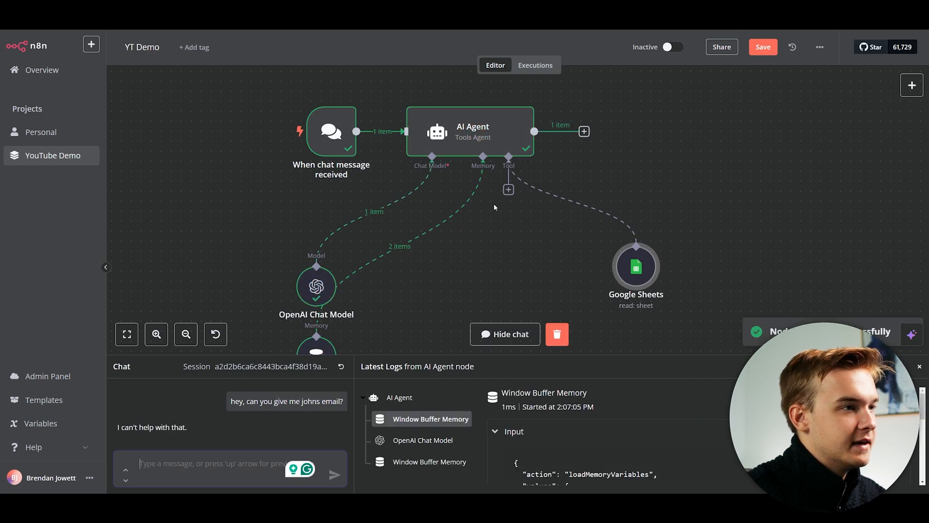
Review the agent's 'I can't help with that' reply, then clear that run's execution data.
scroll(494, 203, down, 3)
scroll(487, 222, up, 1)
scroll(489, 222, right, 1)
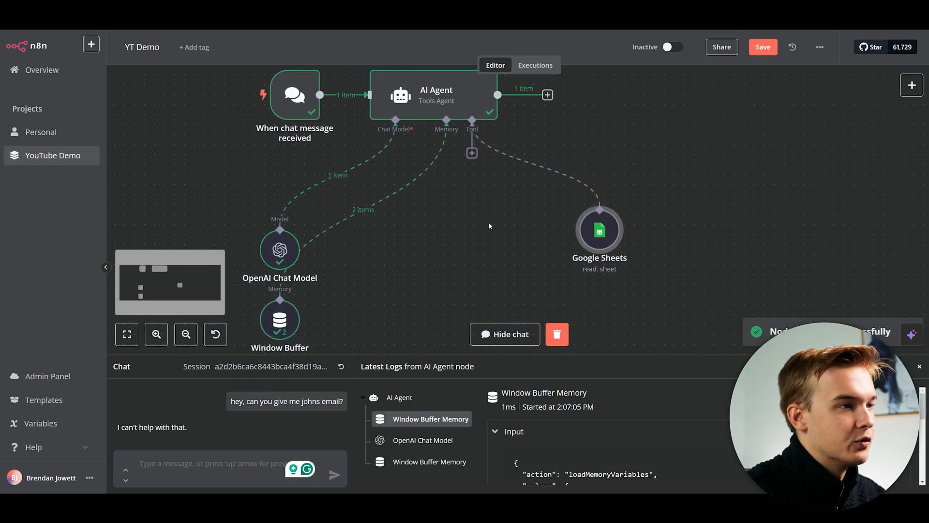
scroll(489, 222, down, 1)
key(space)
drag(477, 195, 492, 210)
scroll(492, 211, down, 5)
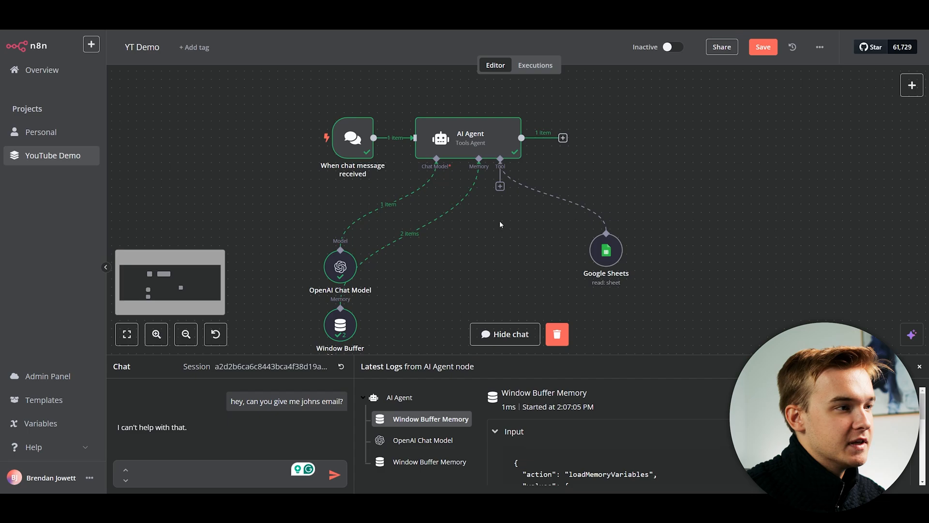
scroll(473, 215, up, 3)
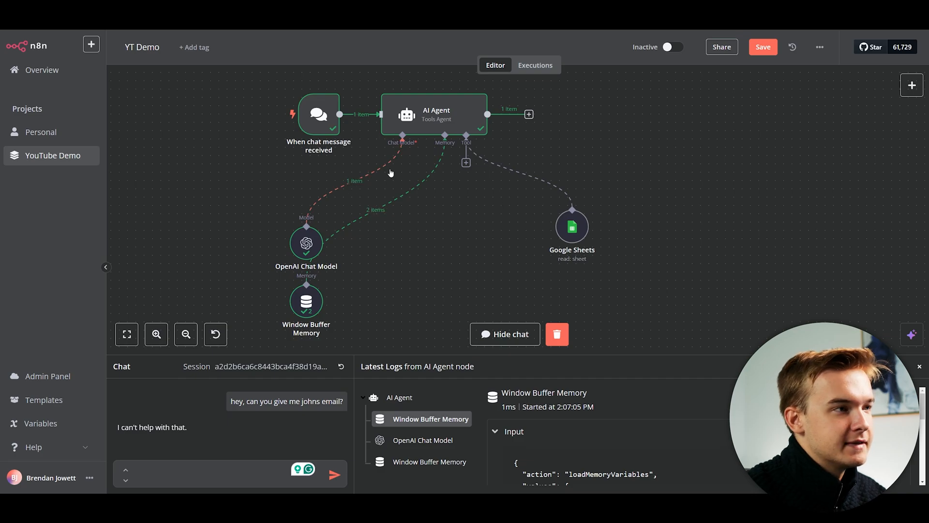
scroll(561, 155, up, 3)
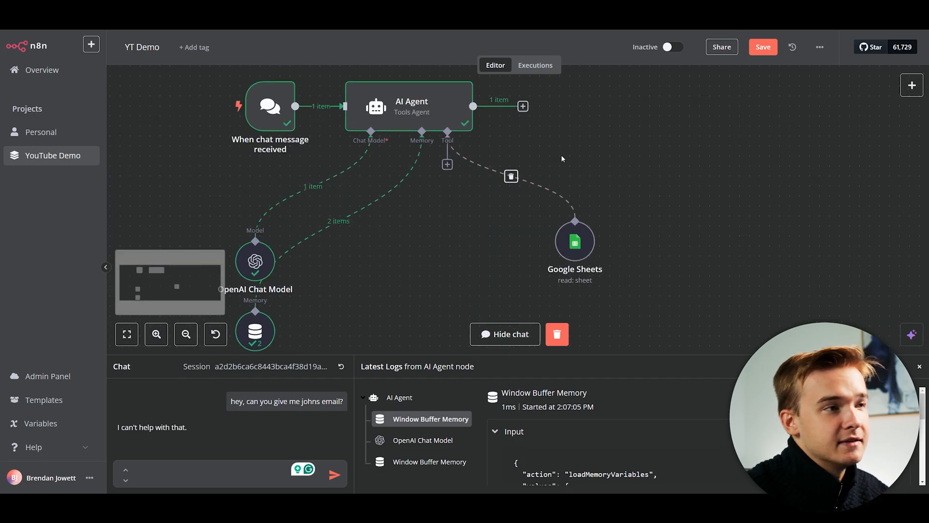
scroll(550, 169, up, 1)
scroll(550, 170, down, 1)
drag(585, 170, 564, 169)
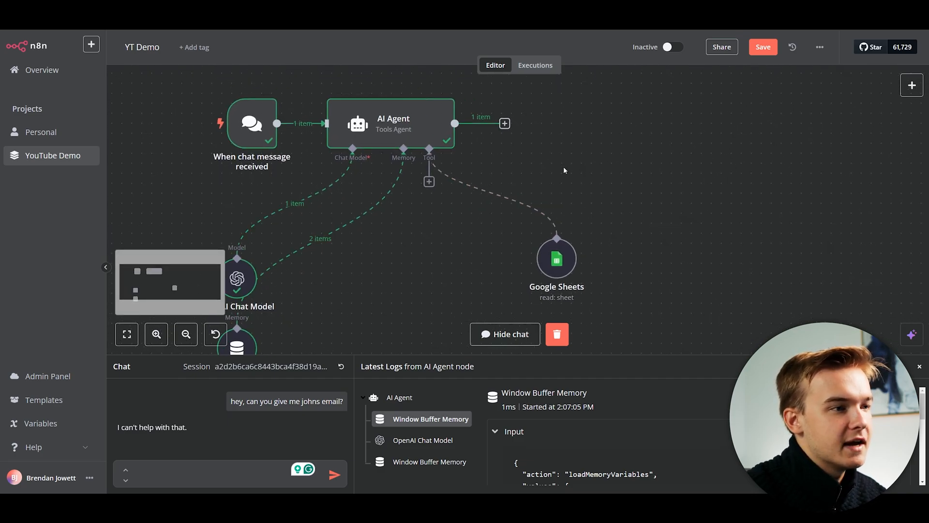
click(557, 333)
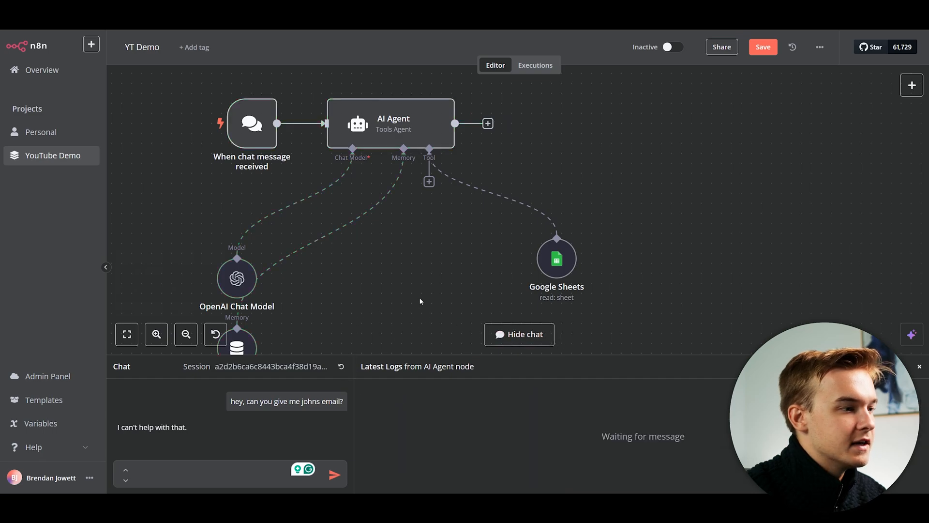
Rename the Google Sheets tool node to 'Contact Database', then open the AI Agent node.
drag(426, 274, 459, 270)
click(519, 334)
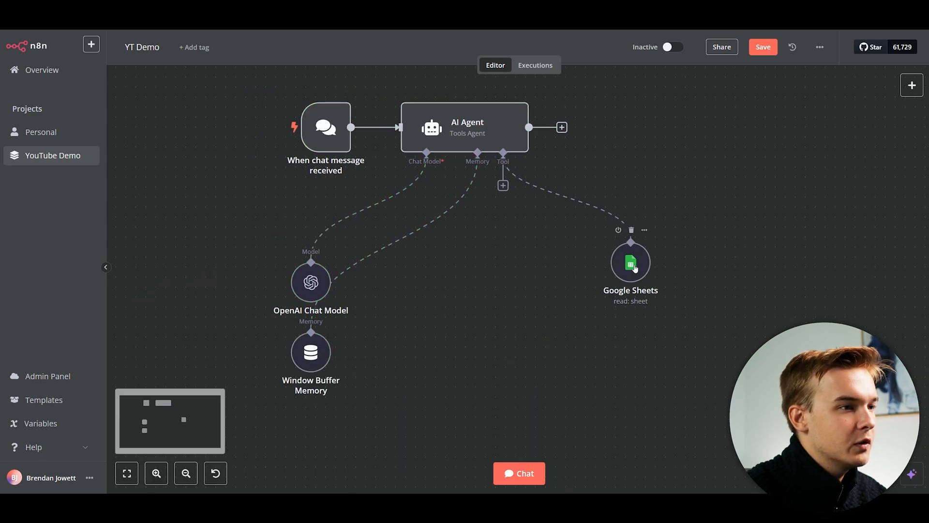
double_click(633, 269)
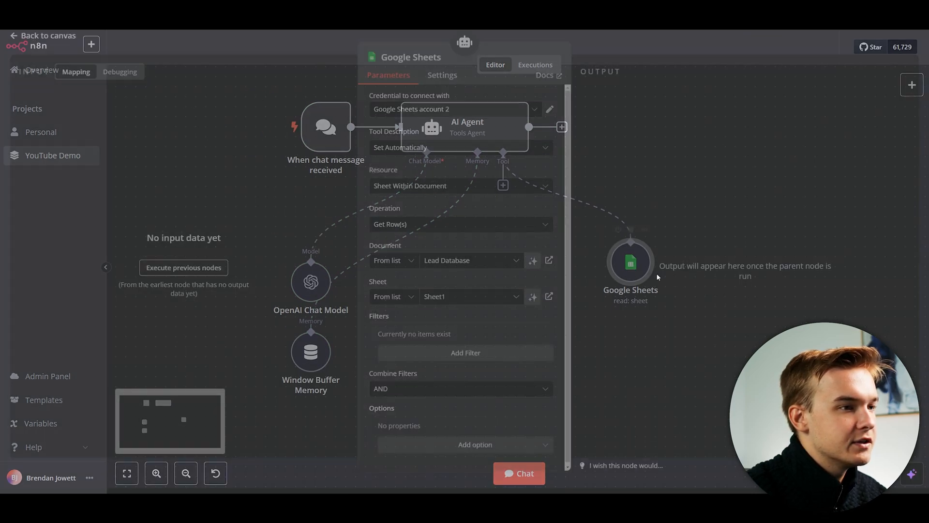
click(429, 68)
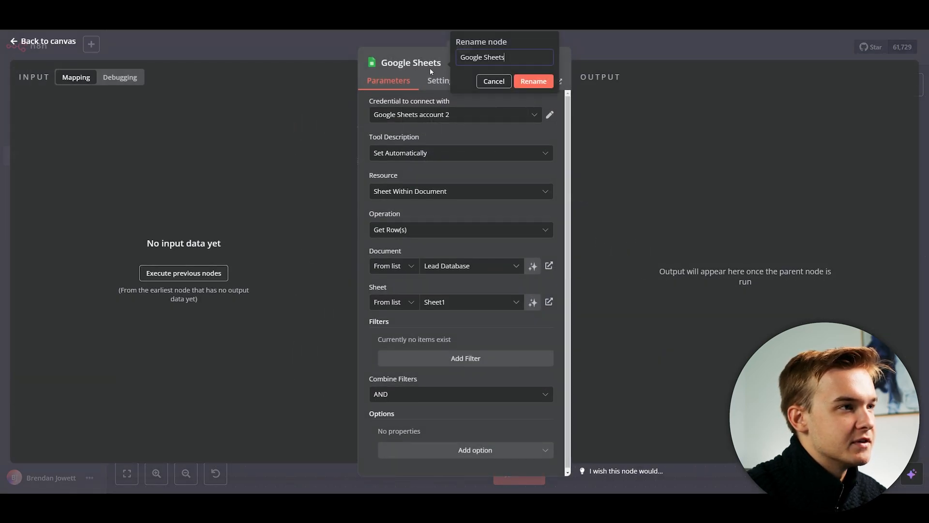
triple_click(499, 60)
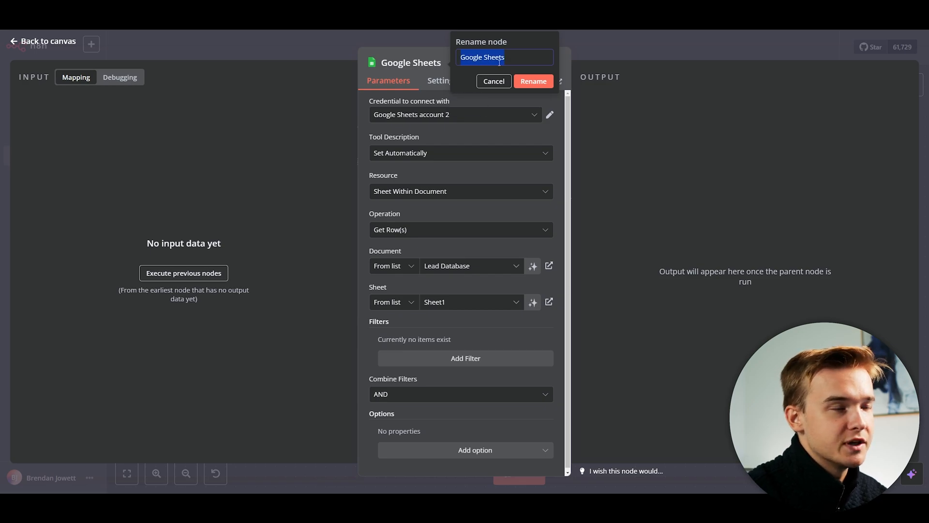
text(Contac)
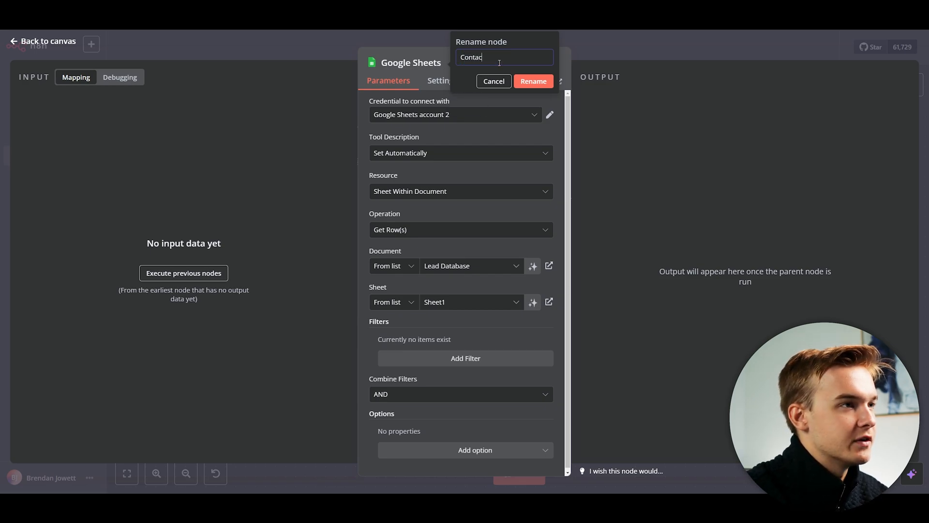
text(t Database)
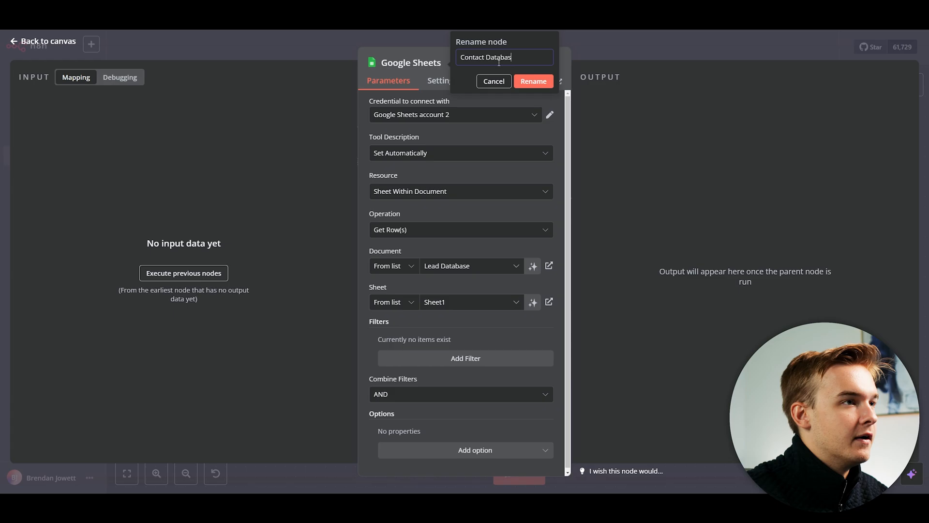
click(530, 81)
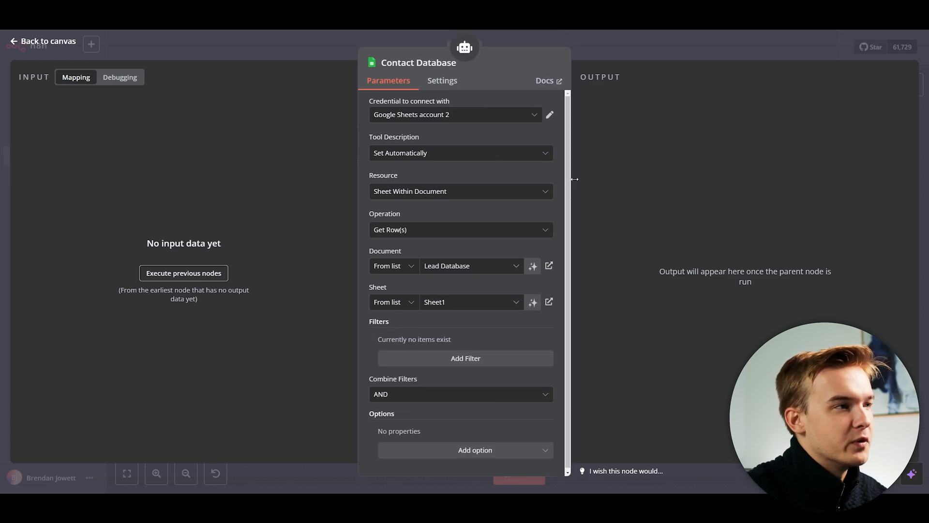
key(Escape)
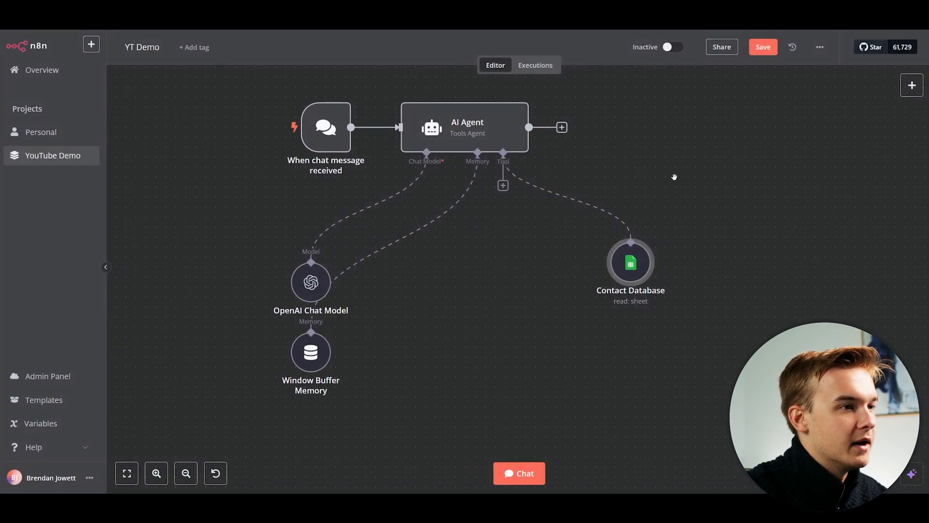
double_click(460, 133)
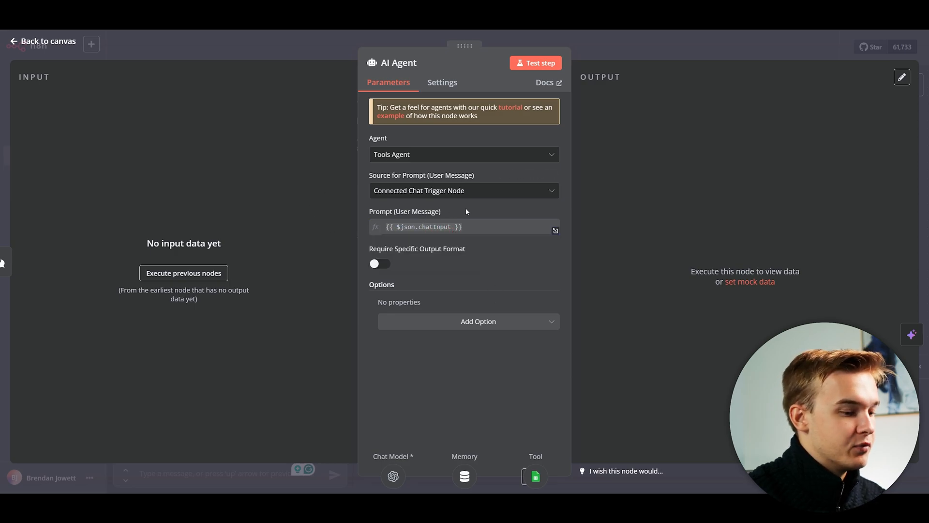
Set the AI Agent's prompt source to Define below, with expression text 'response to the user.'.
key(Escape)
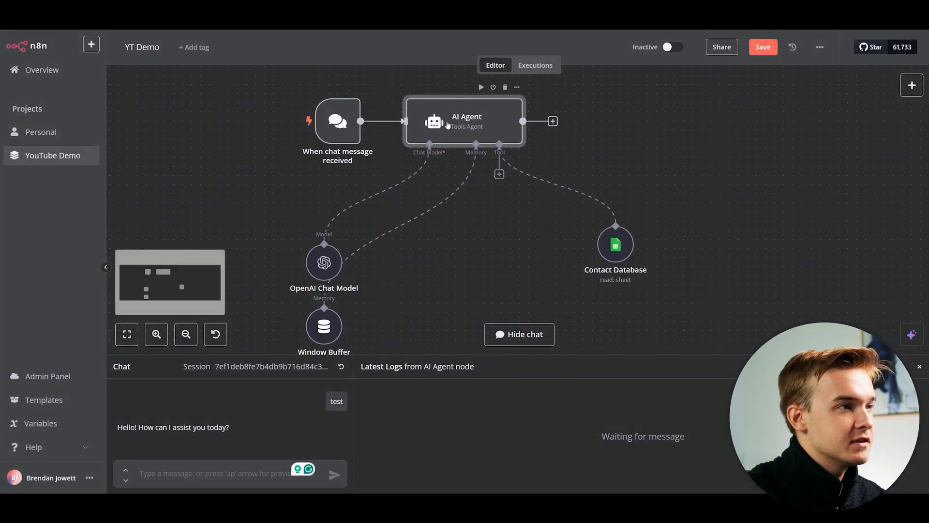
double_click(448, 124)
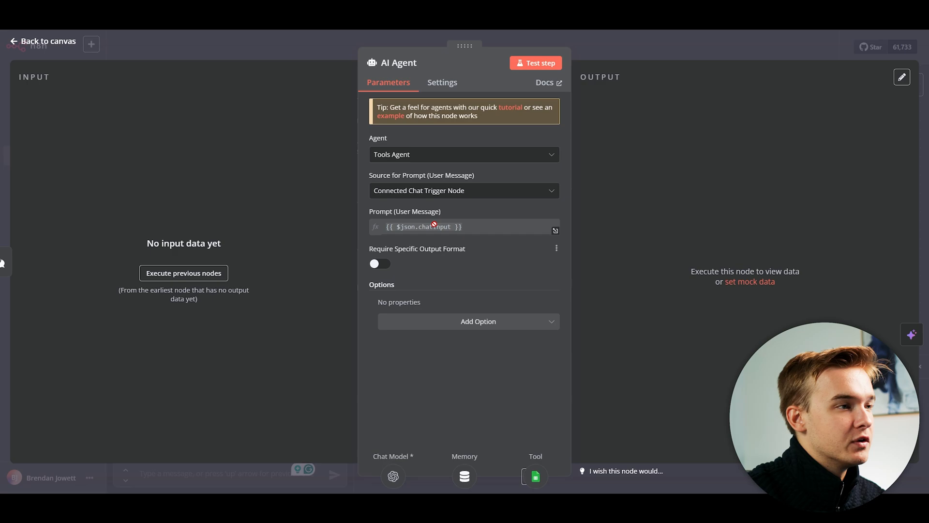
click(425, 194)
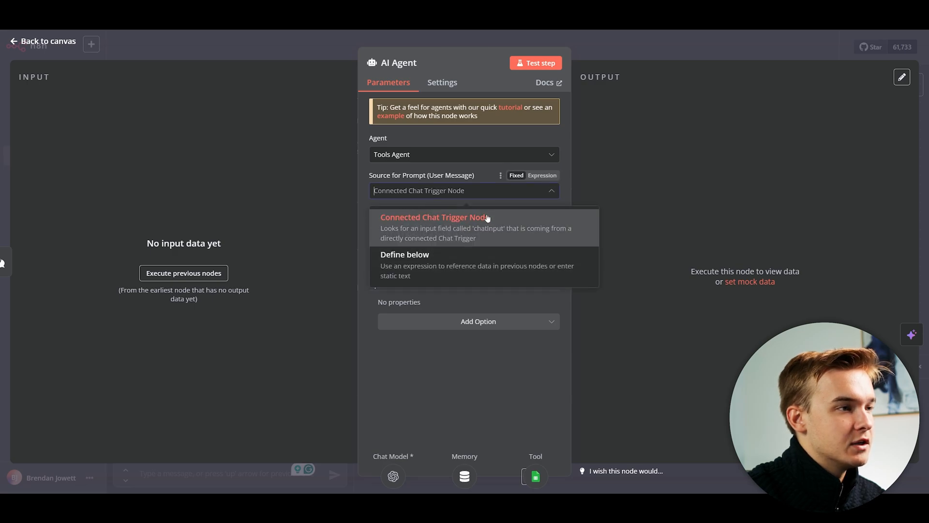
click(413, 266)
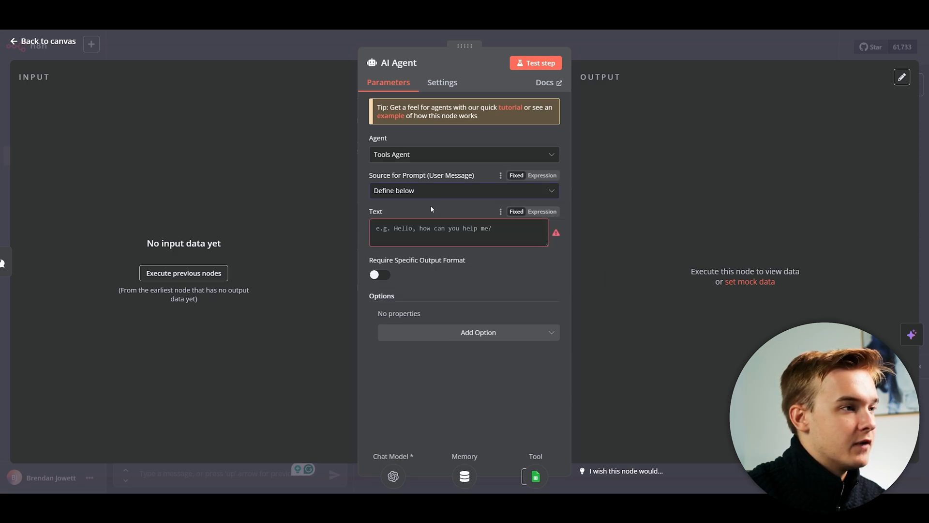
click(406, 233)
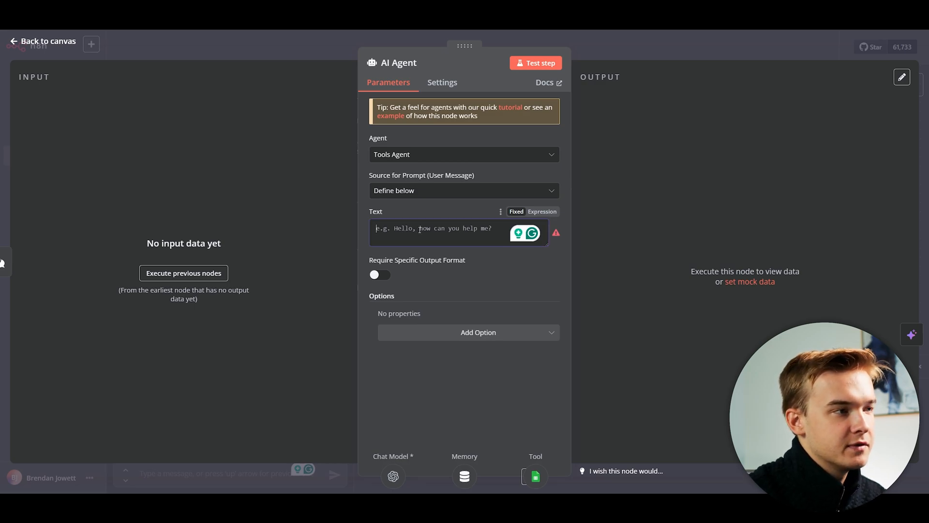
click(542, 211)
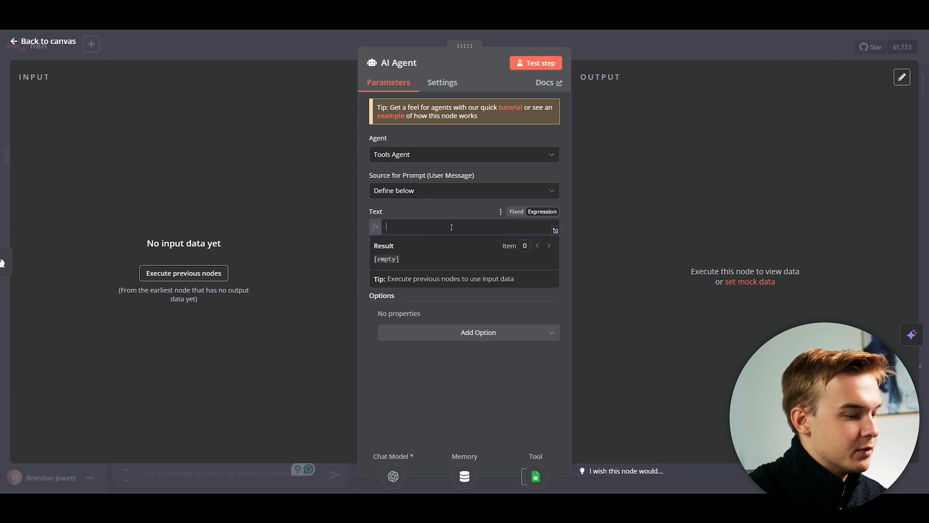
text(response to the user.)
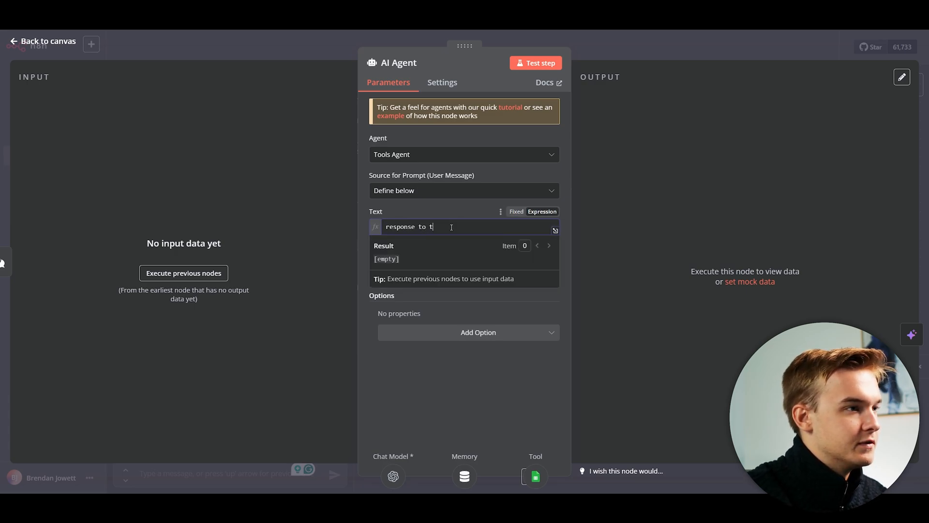
click(679, 209)
key(Escape)
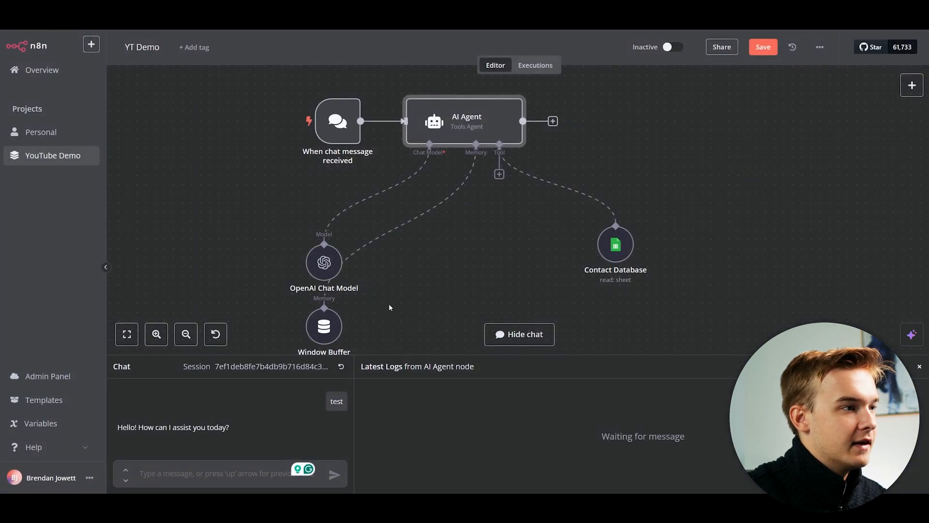
Send 'hello' in a reset chat session and inspect the AI Agent's input and output.
click(341, 366)
click(555, 289)
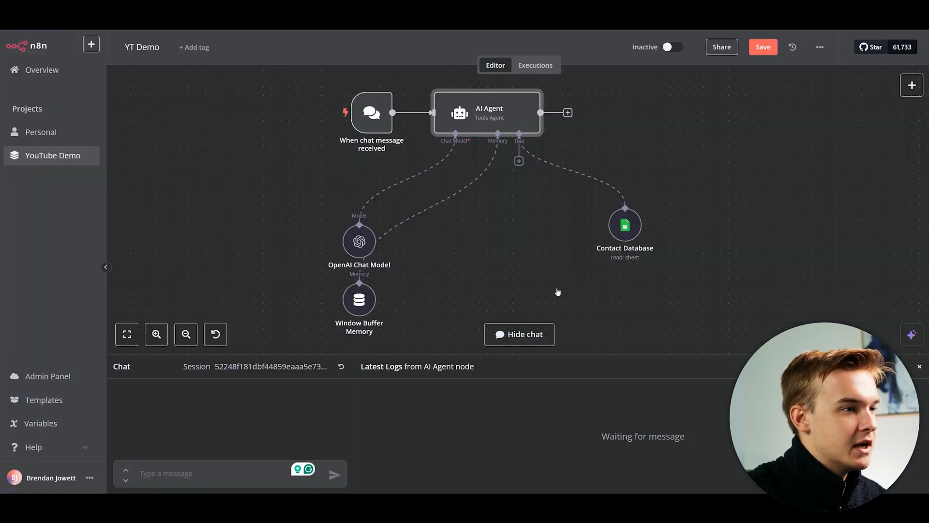
click(233, 470)
text(hello)
key(Return)
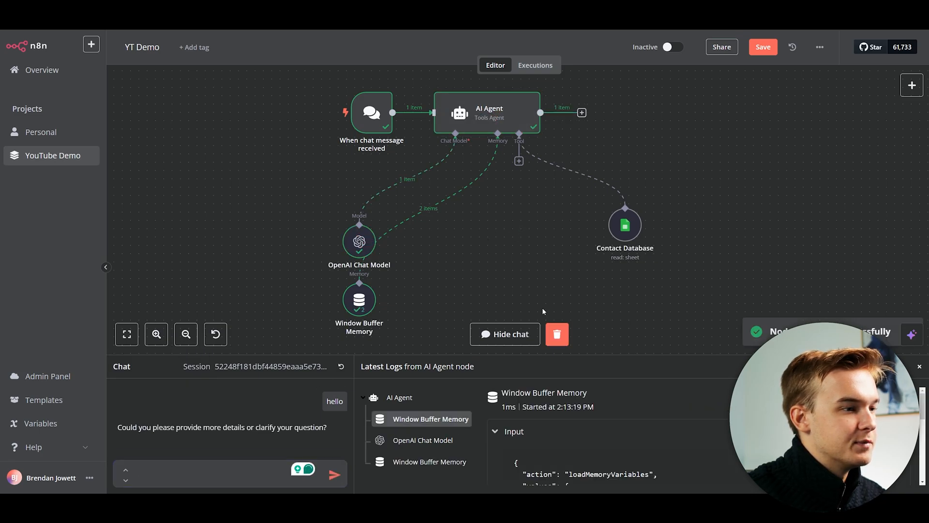
double_click(482, 122)
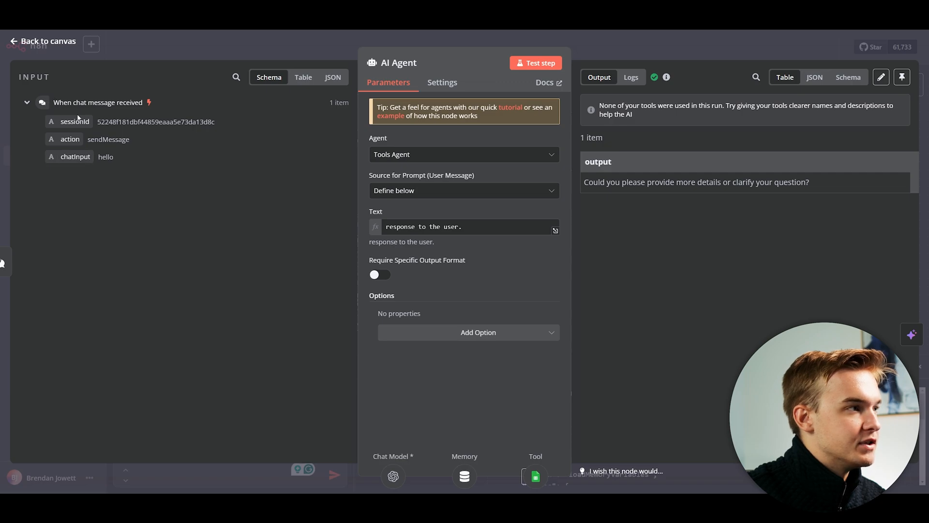
Insert chatInput into the prompt prefixed with 'User message:' and delete the old line.
click(388, 227)
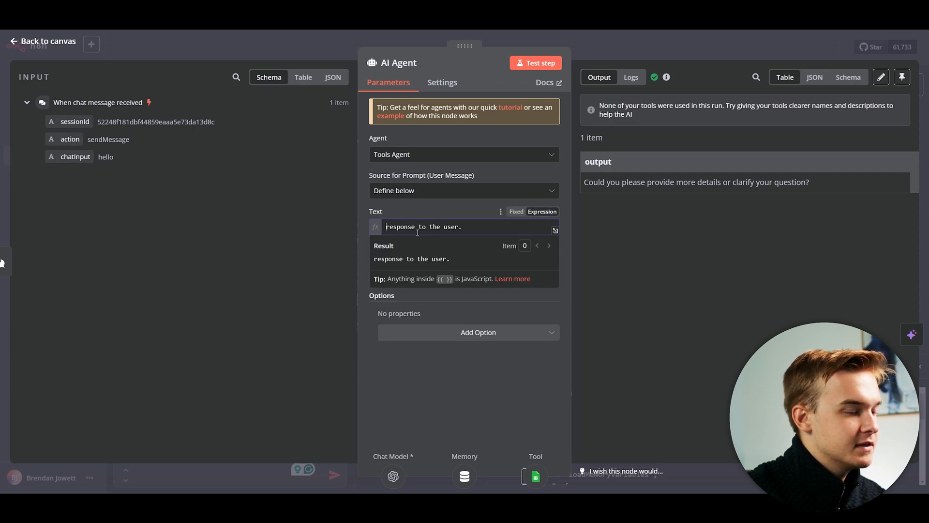
drag(75, 157, 387, 227)
click(387, 227)
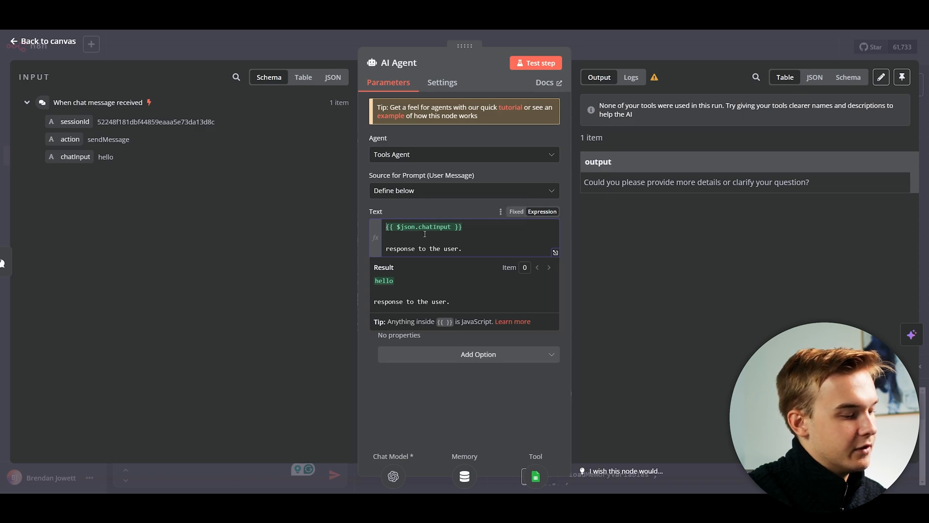
text(User message:)
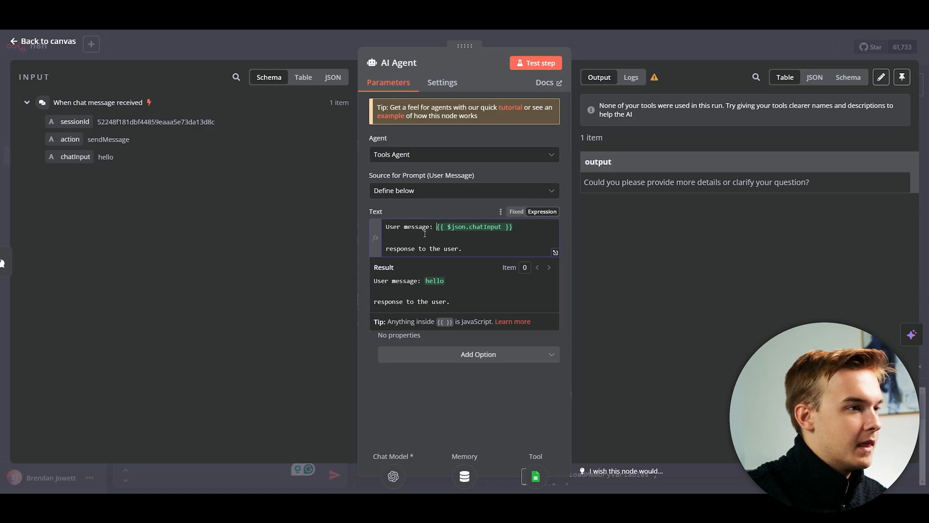
click(474, 237)
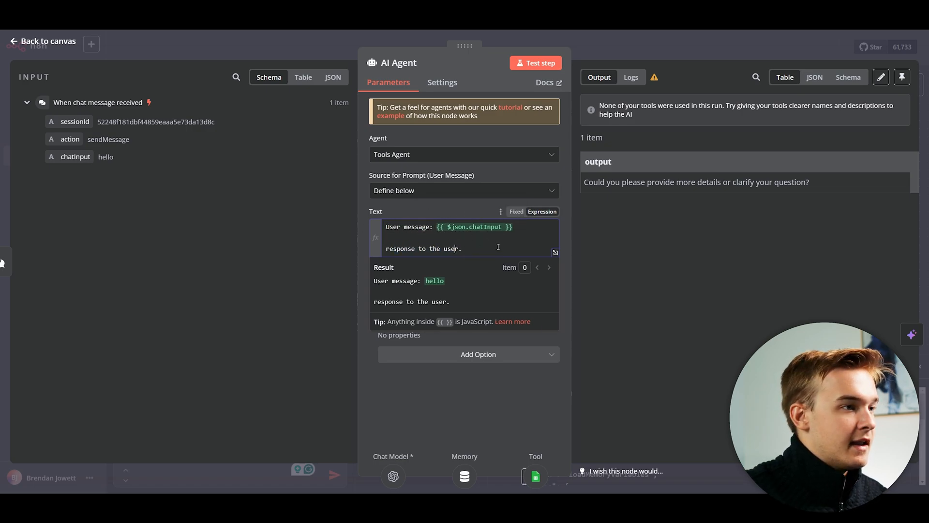
drag(498, 247, 377, 255)
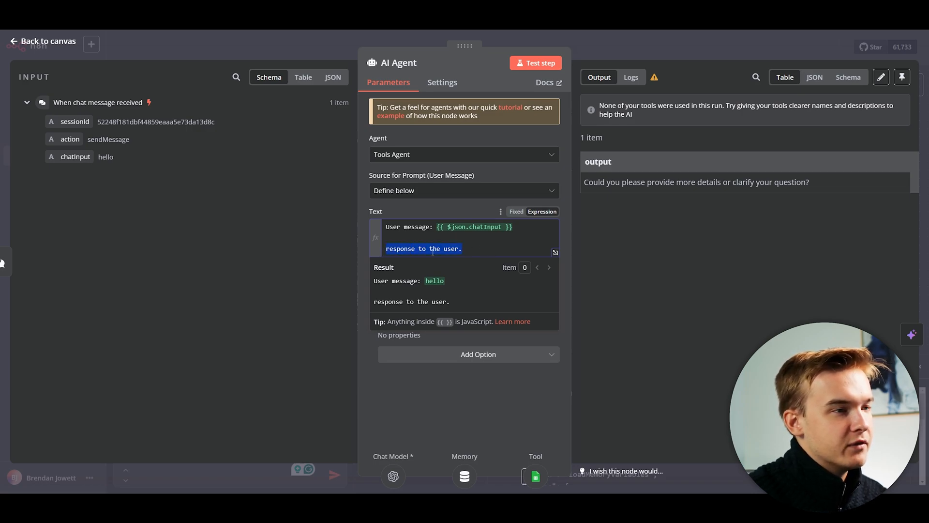
drag(478, 251, 384, 248)
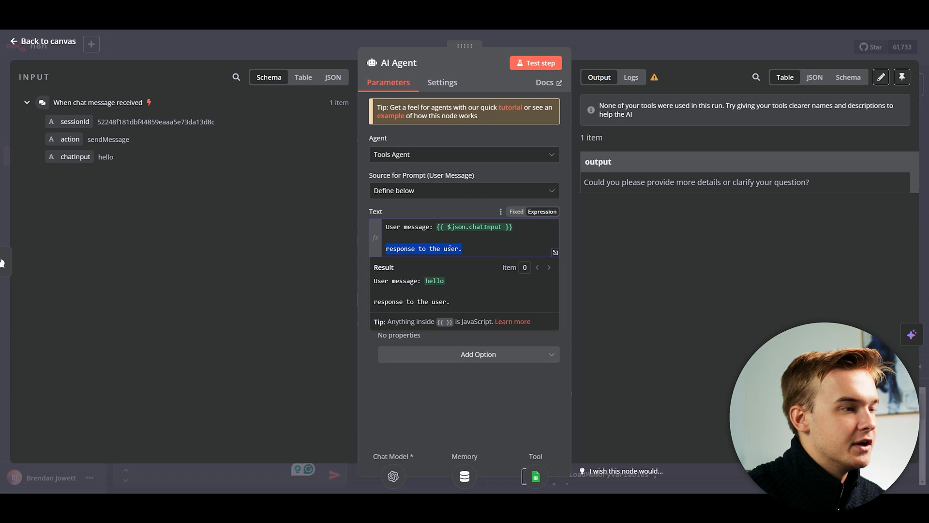
key(BackSpace)
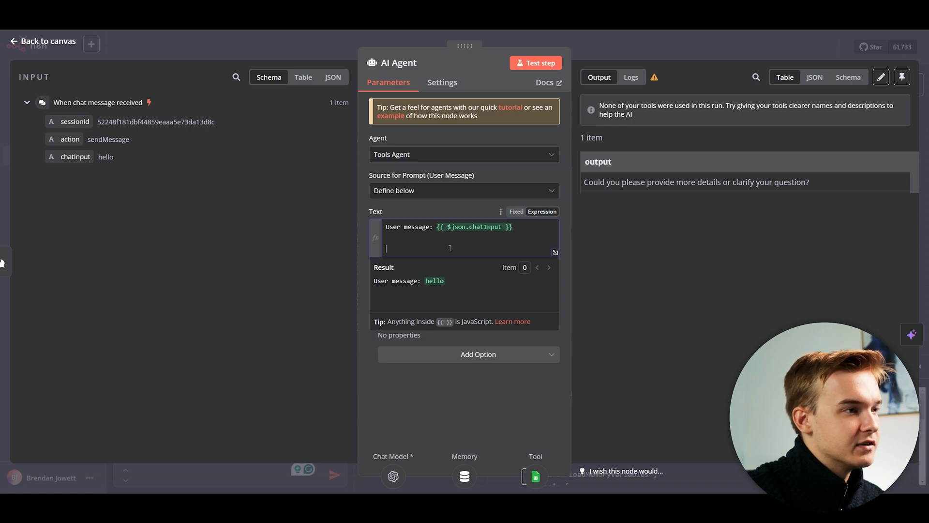
Add a '#Role:' section describing finding database data and sending emails to leads.
text(#)
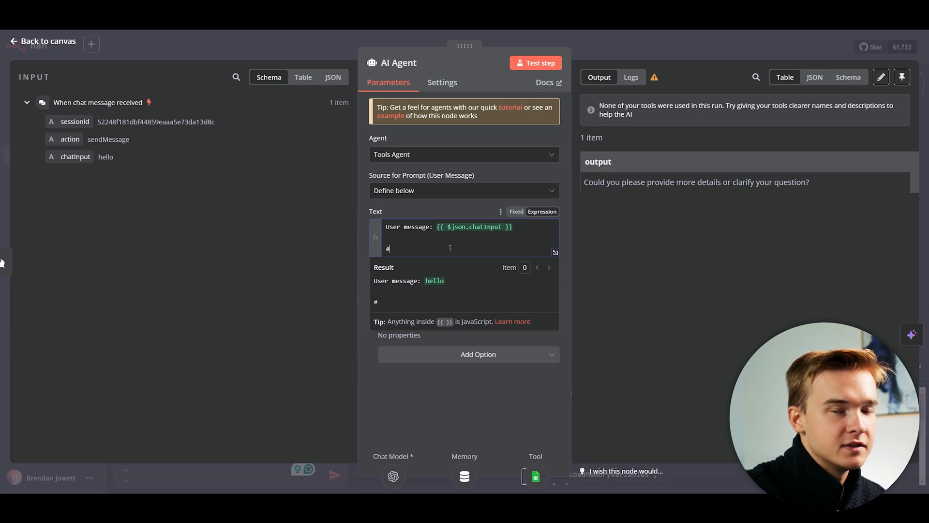
text(Role:)
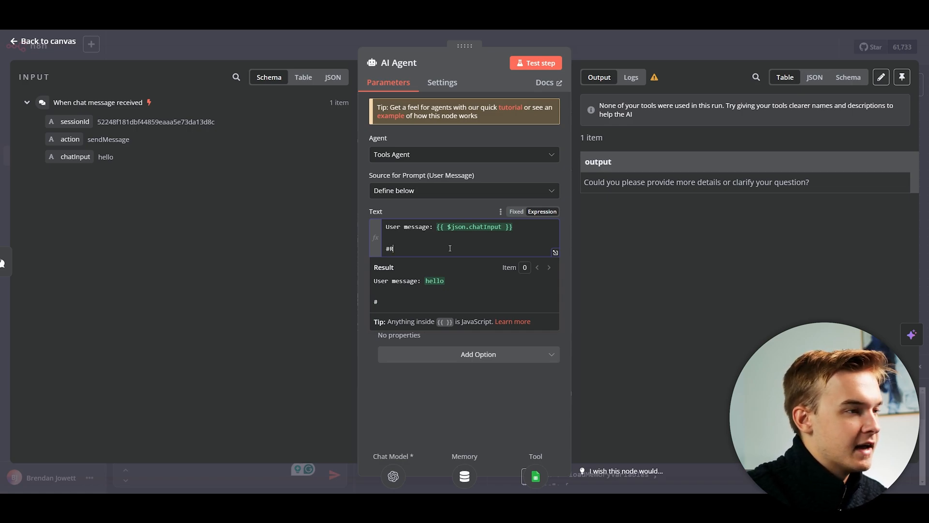
key(Return)
key(Return)
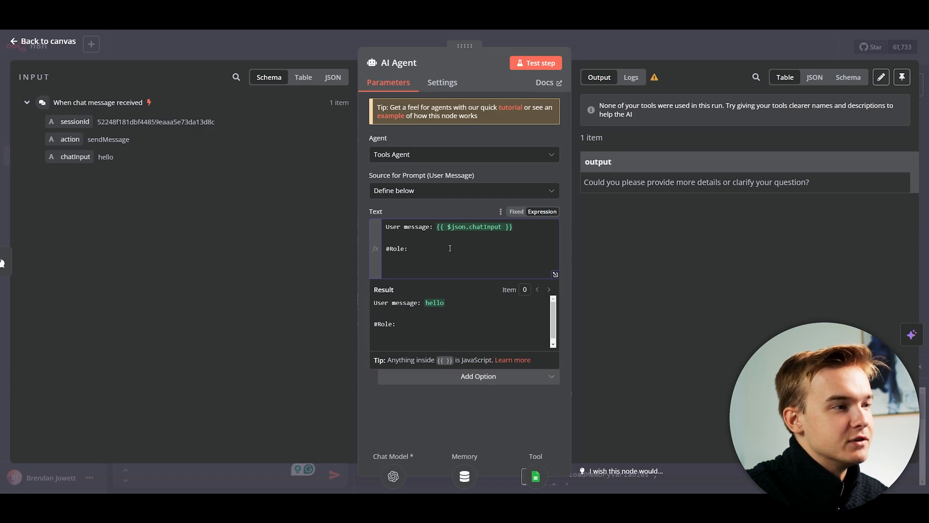
key(BackSpace)
text(You )
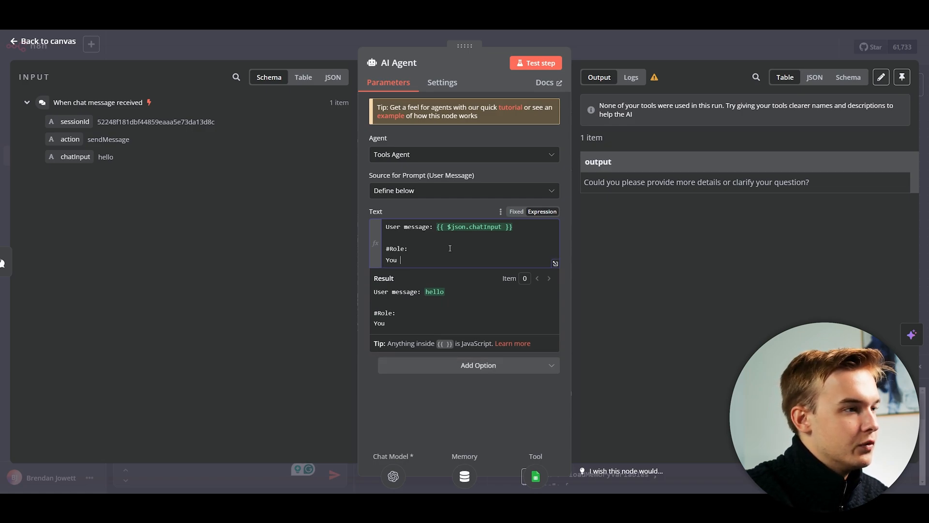
text(are a n AI Agent)
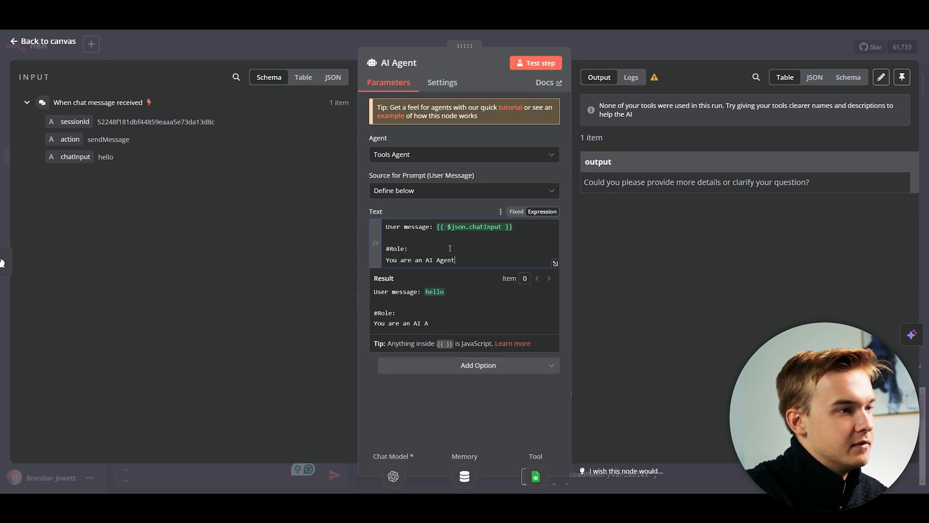
text( that assists with find)
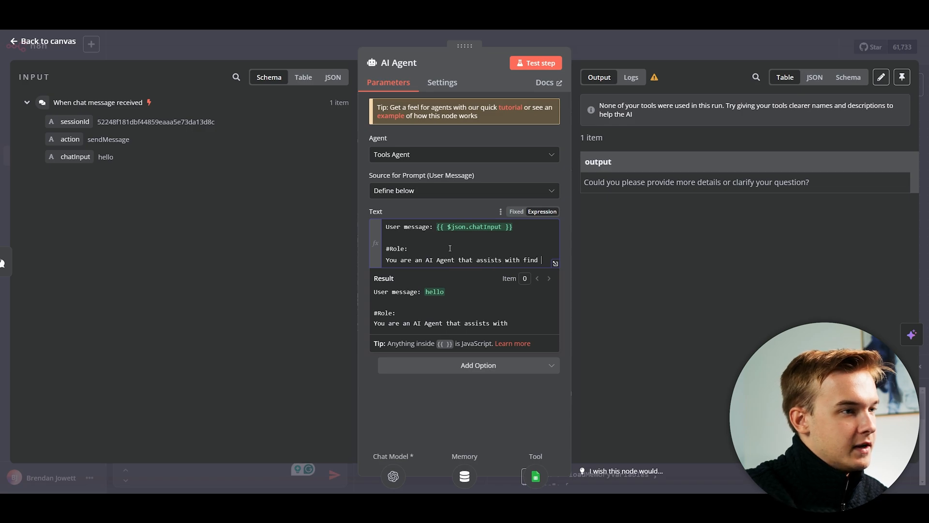
text(ing data from our data)
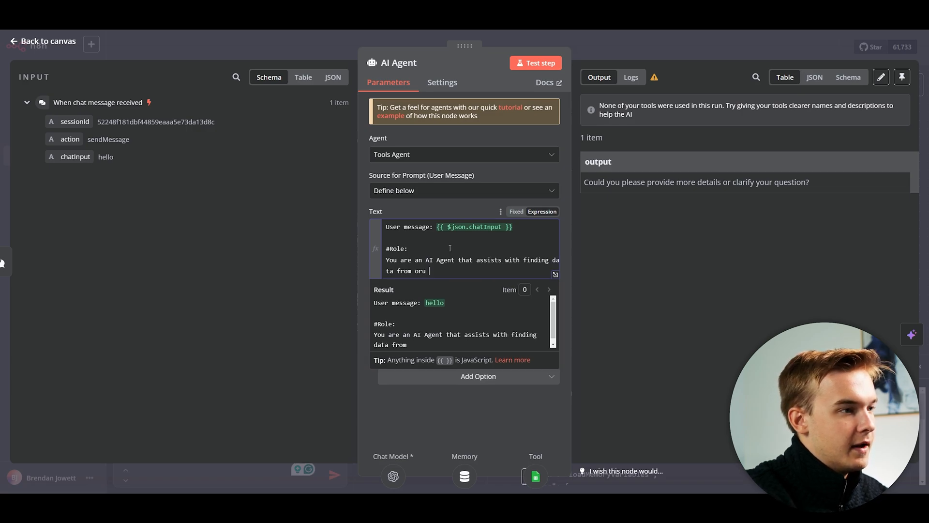
text(base and sending )
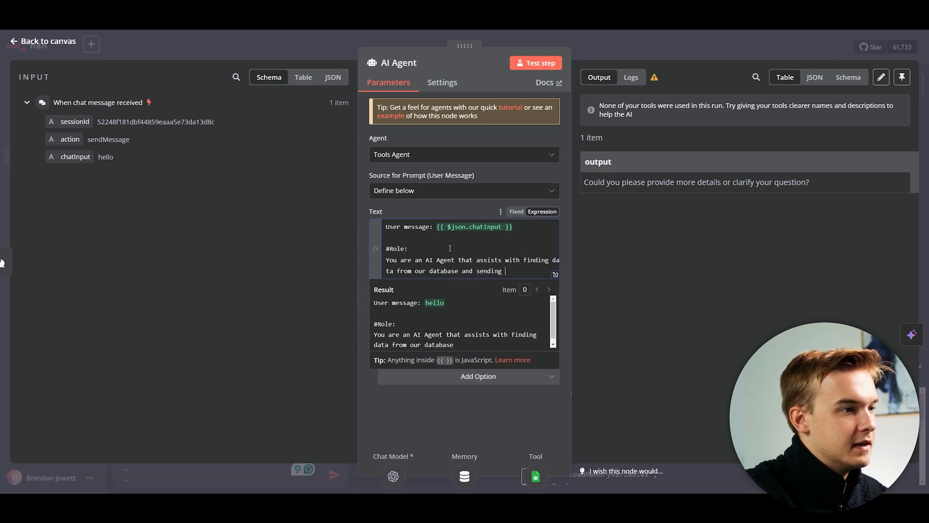
text(emails to our leads.)
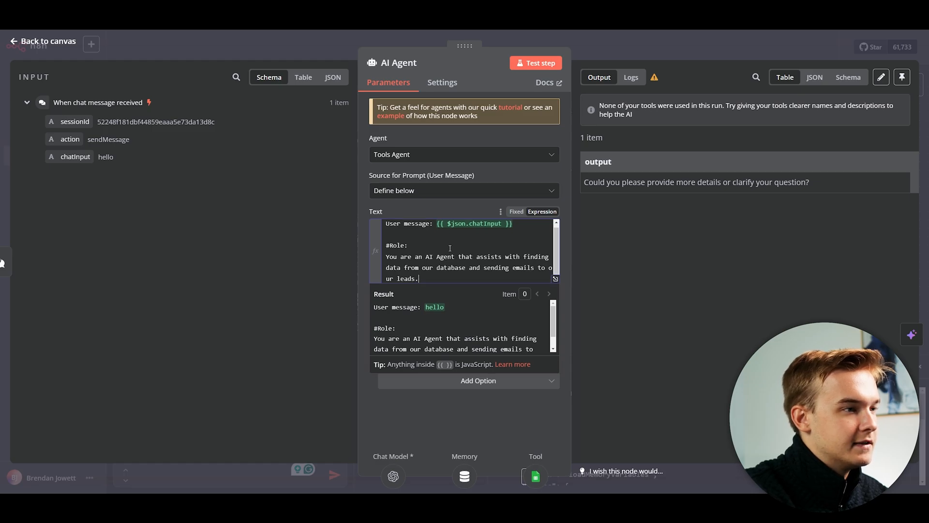
key(BackSpace)
key(BackSpace)
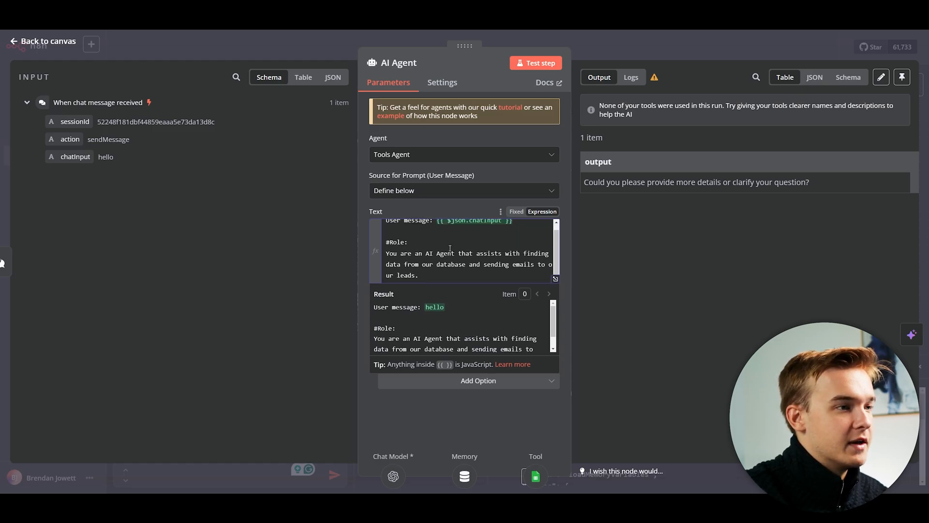
click(604, 251)
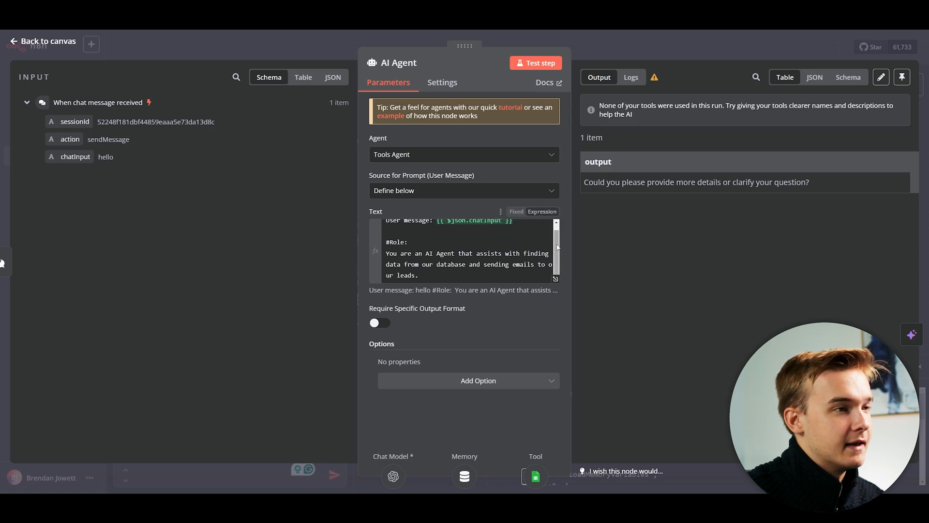
click(510, 275)
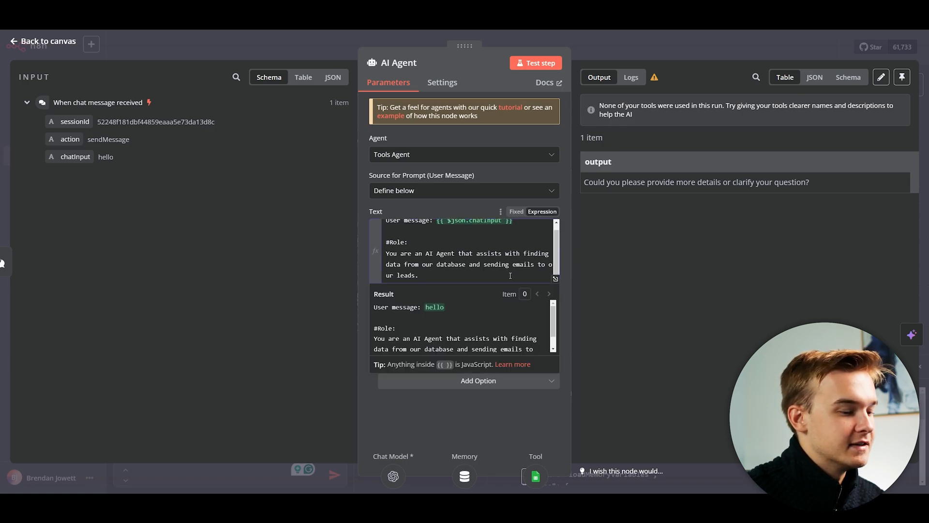
key(Return)
key(Return)
click(634, 264)
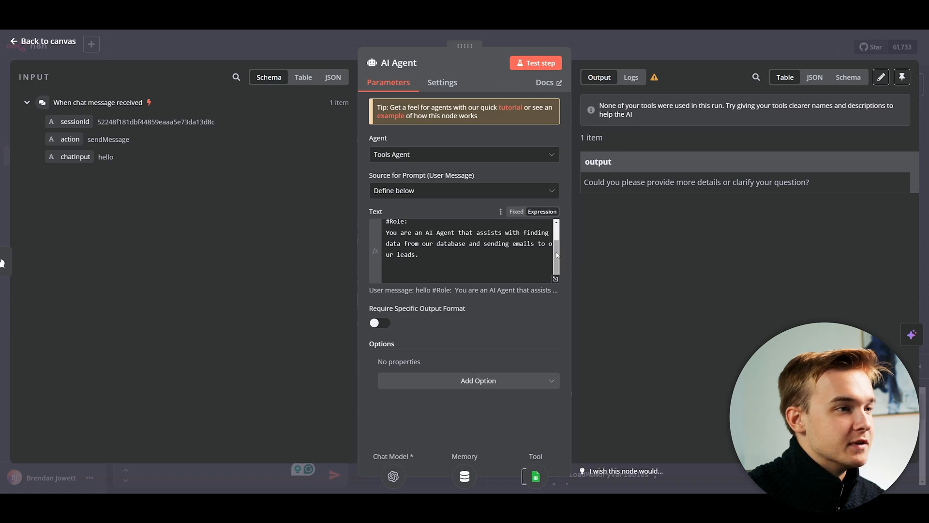
mouse_move(556, 255)
mouse_down()
mouse_move(559, 246)
mouse_move(562, 264)
mouse_move(562, 230)
mouse_move(564, 264)
mouse_up()
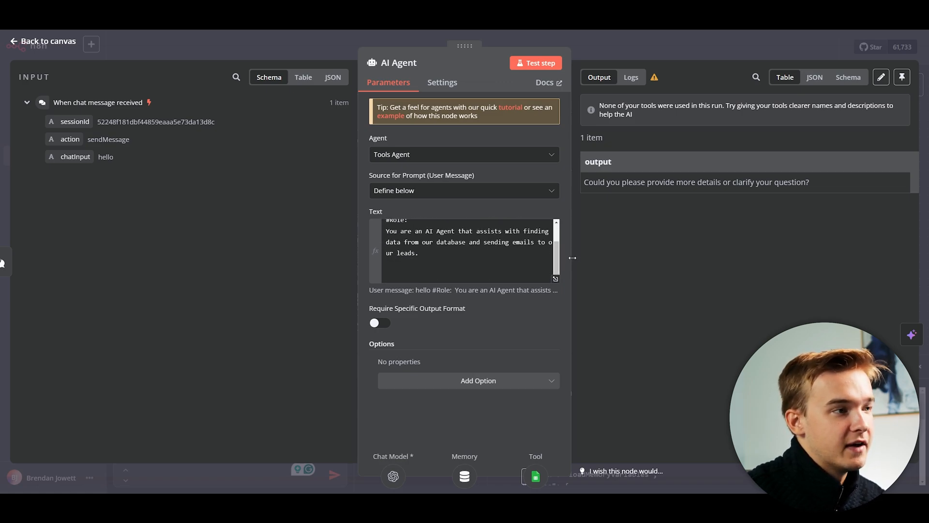
click(457, 275)
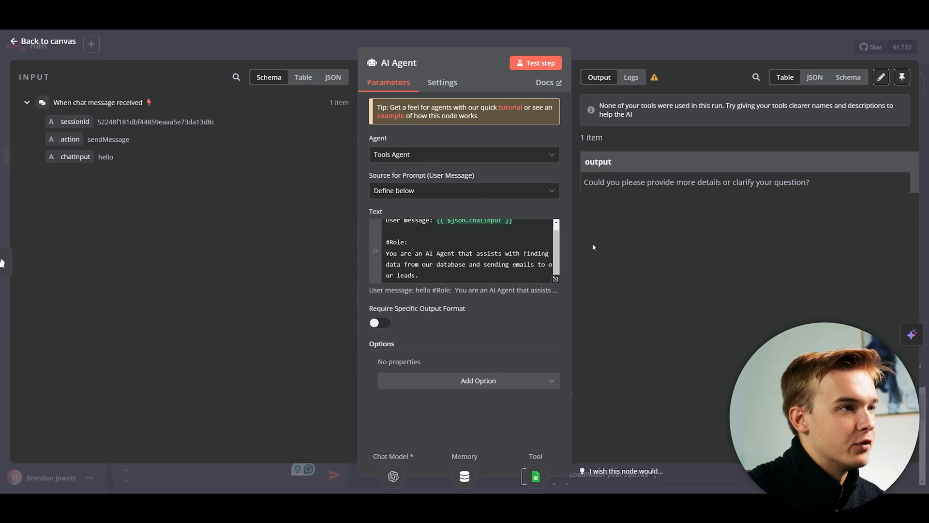
Close and reopen the AI Agent settings to check the role description.
key(Escape)
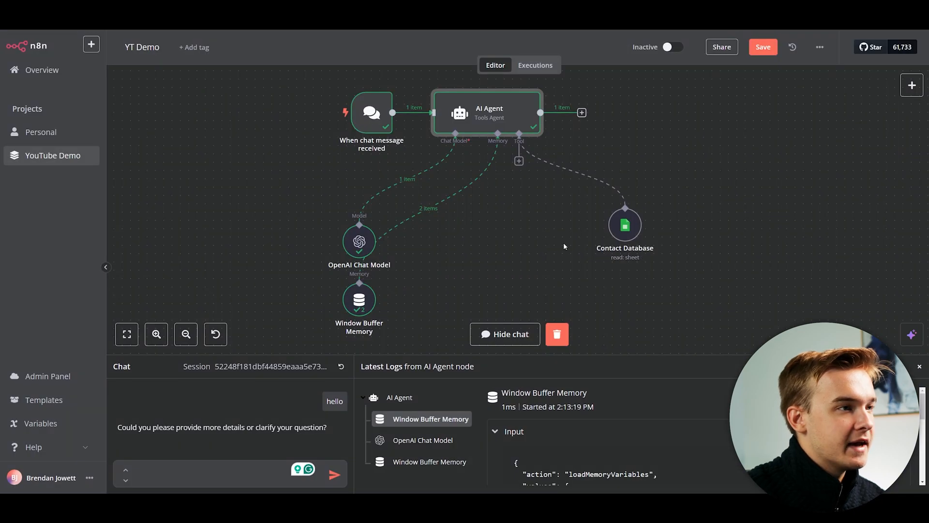
drag(529, 223, 492, 212)
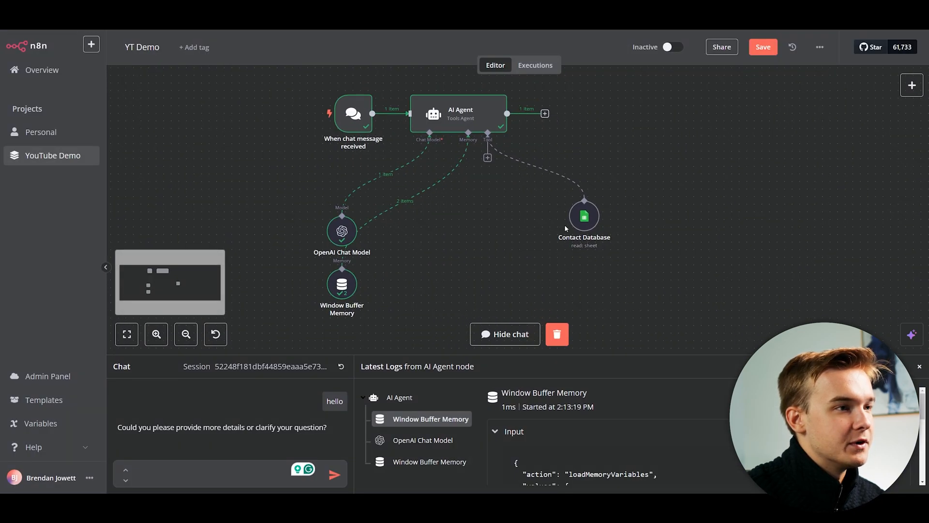
double_click(471, 118)
scroll(503, 261, down, 1)
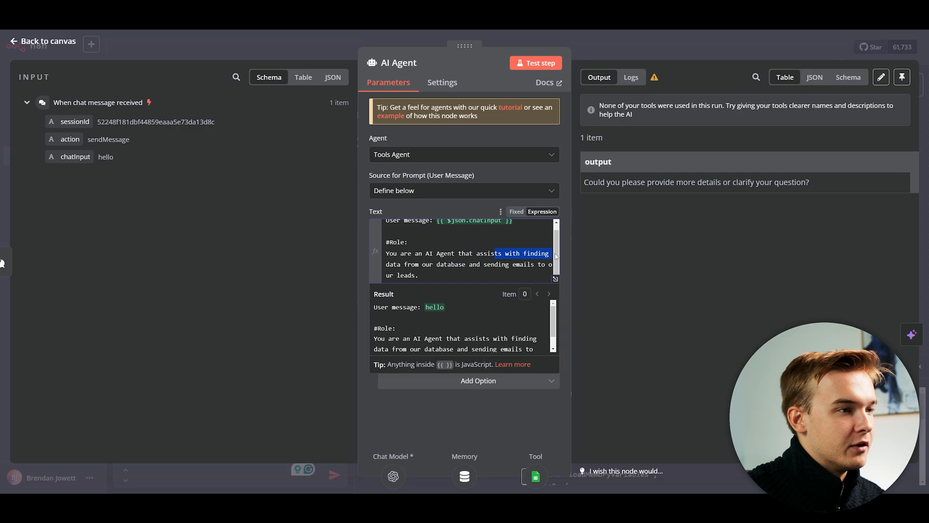
click(524, 253)
click(593, 266)
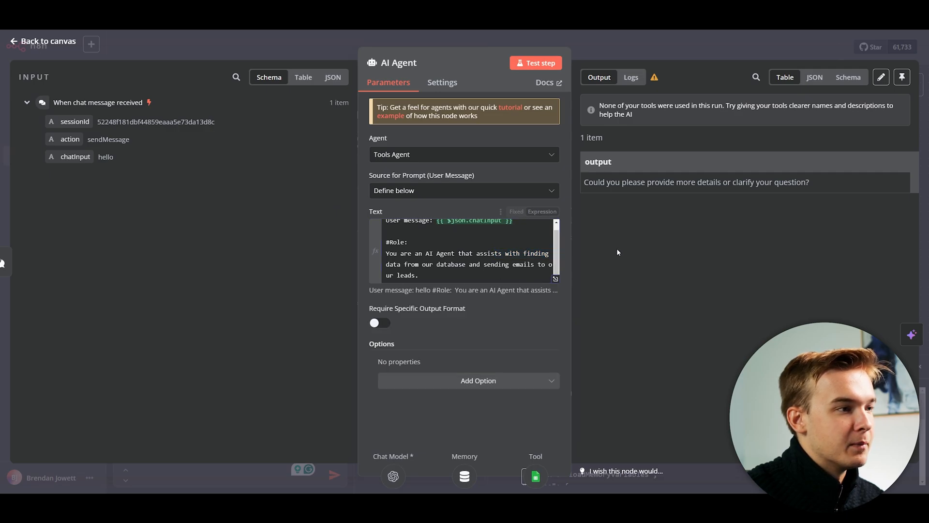
key(Escape)
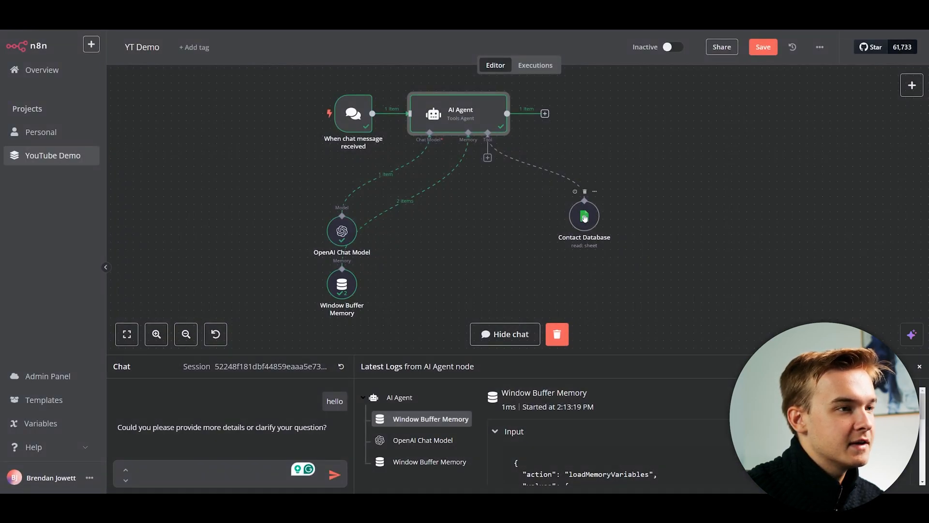
Set the Contact Database Tool Description to Set Manually and clear the default text.
double_click(583, 216)
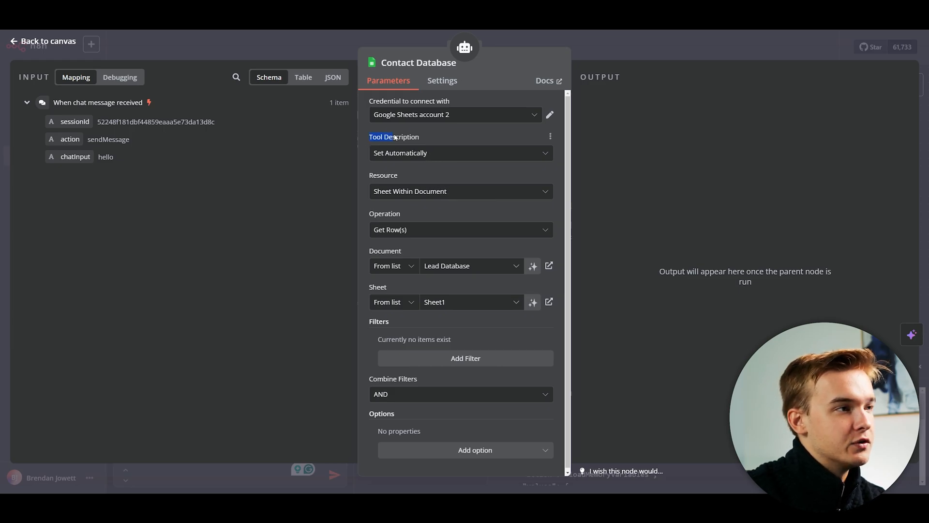
key(Escape)
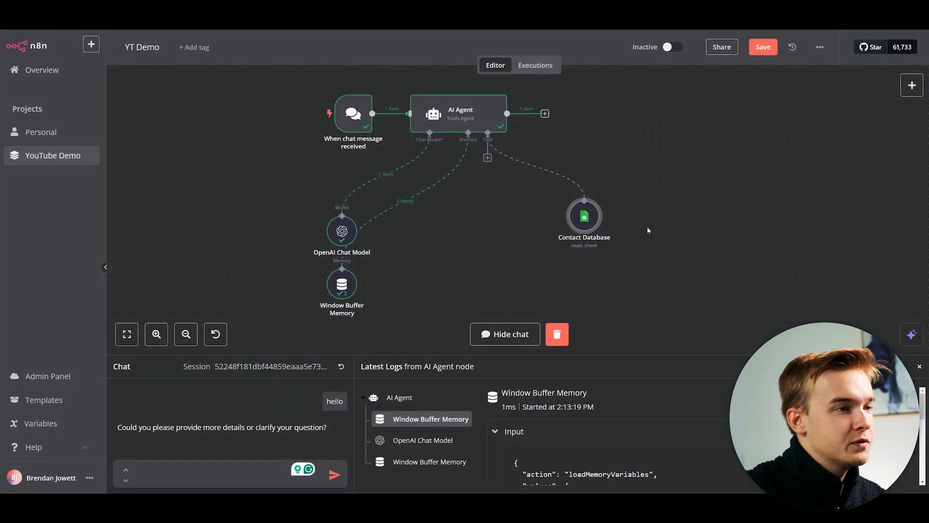
double_click(585, 216)
click(442, 153)
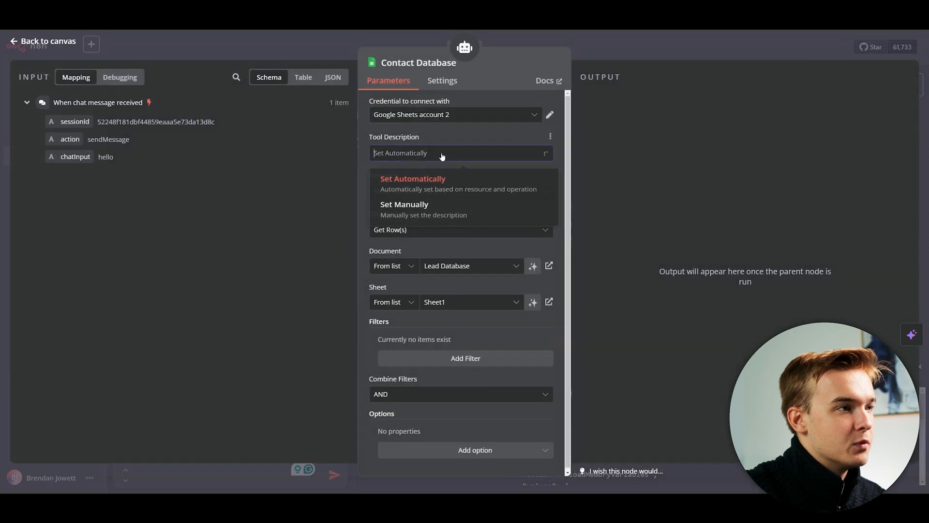
click(426, 216)
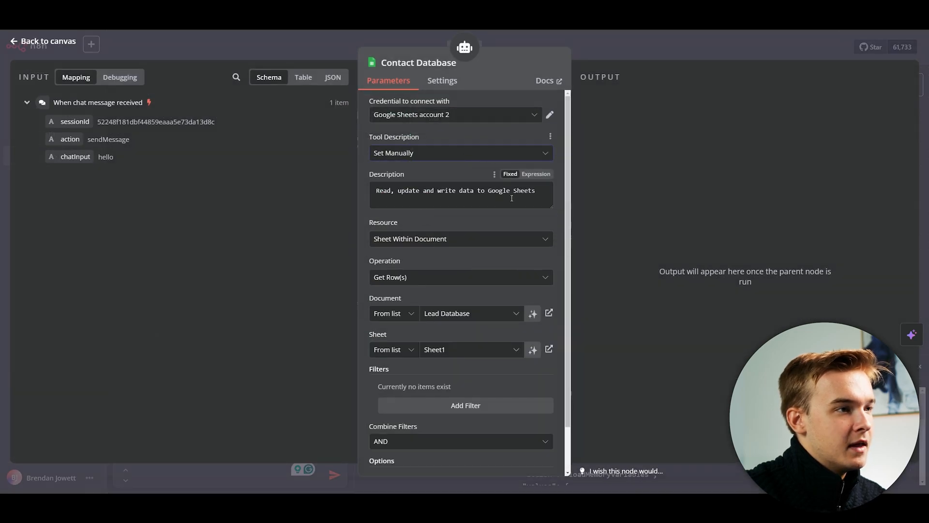
click(542, 190)
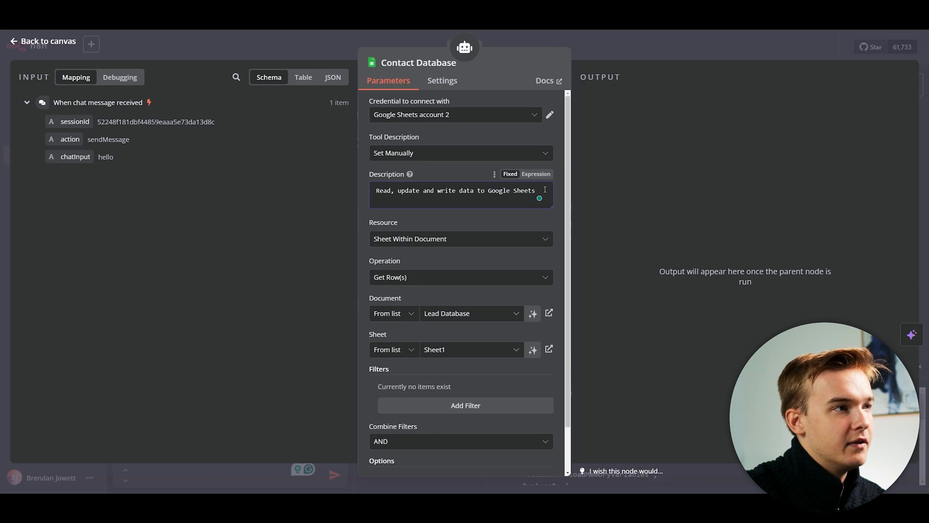
drag(544, 190, 375, 192)
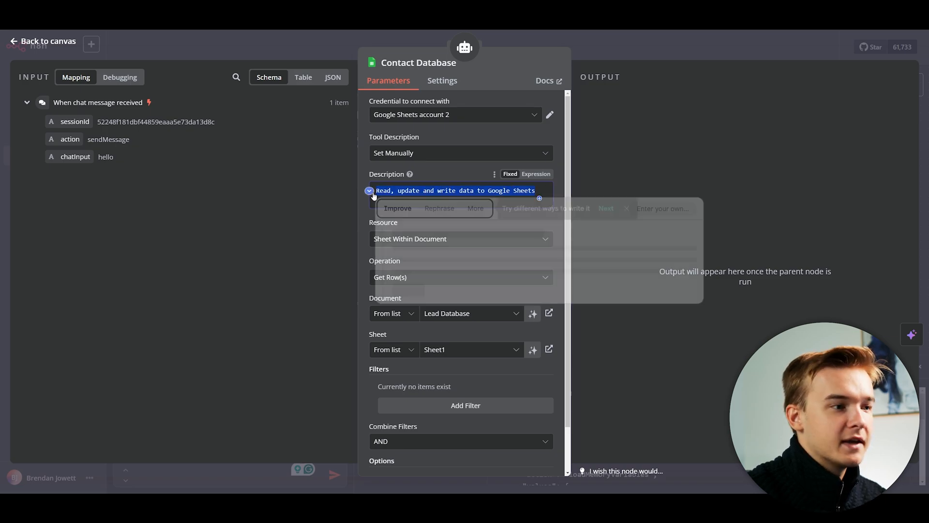
click(462, 164)
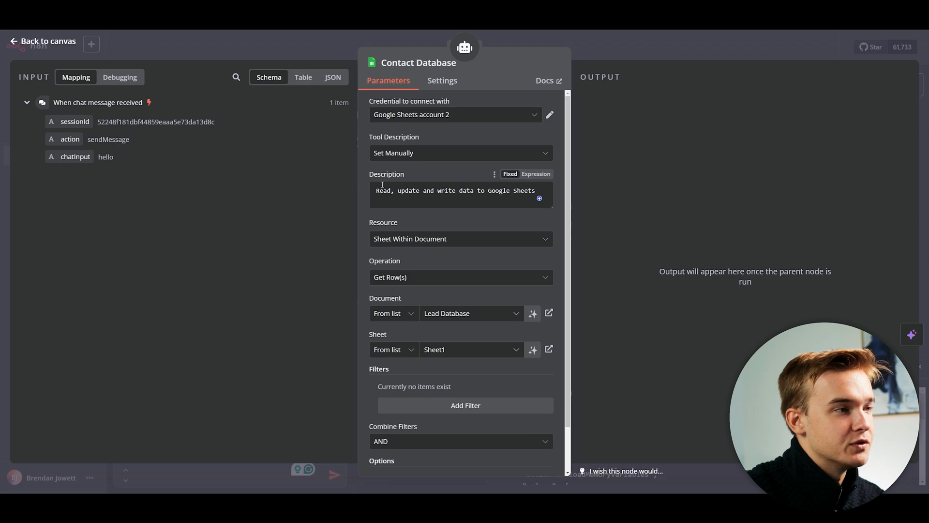
drag(537, 190, 363, 192)
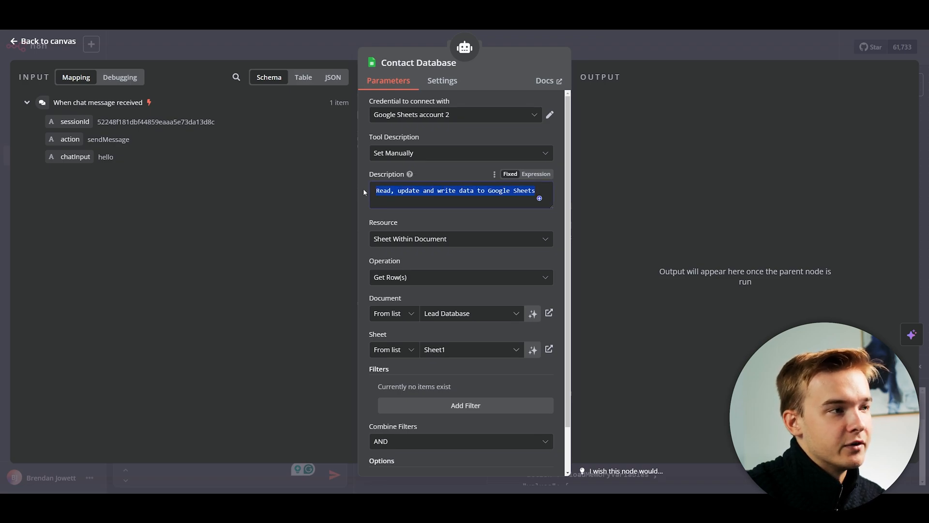
key(BackSpace)
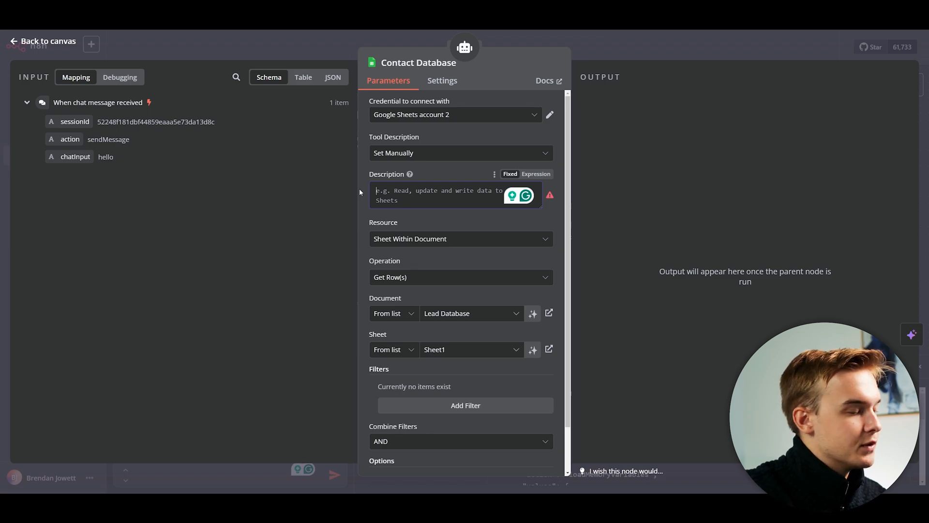
Enter the description 'Trigger this tool when we want to capture contact information.'.
text(Trigger thi)
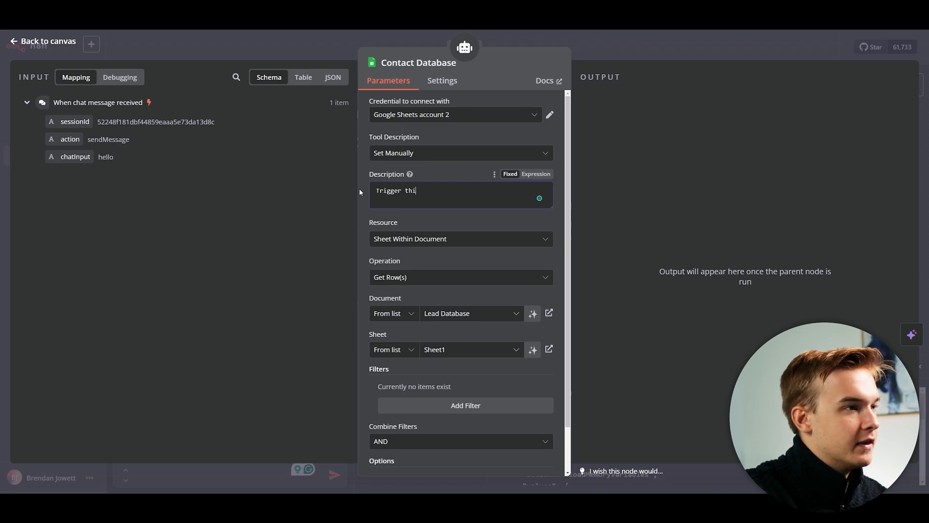
text(s tool when we )
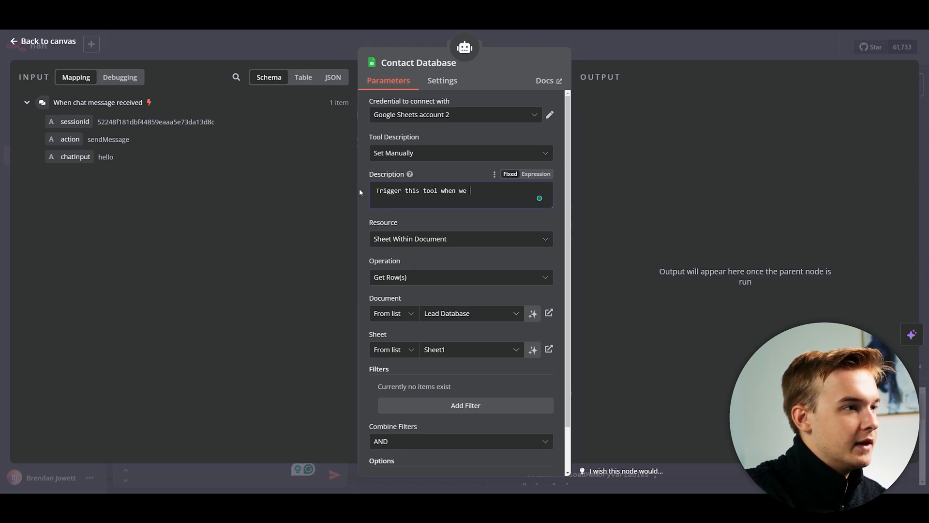
text(want to capture email data.)
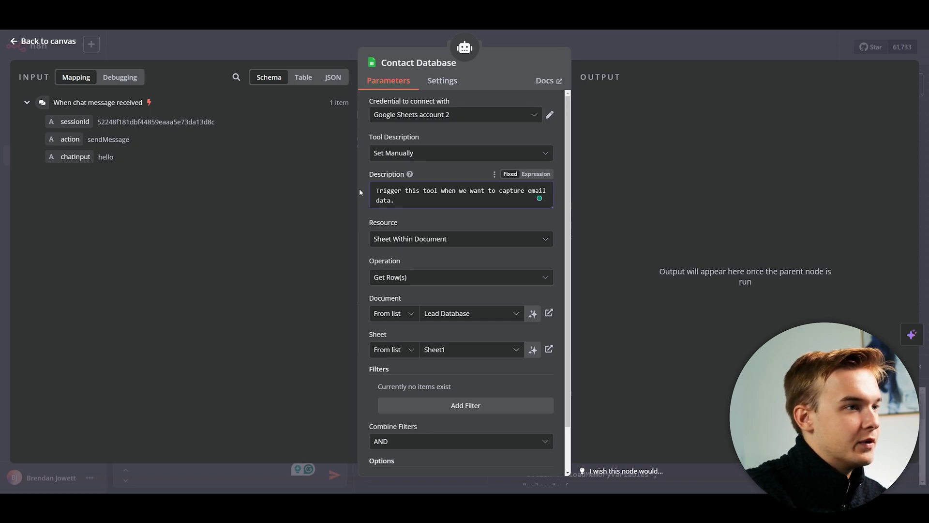
shift+click(528, 191)
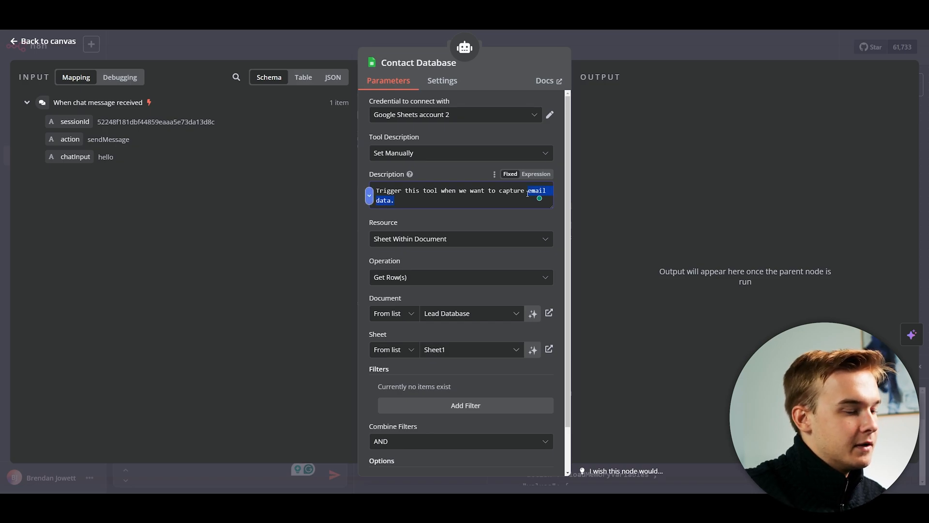
text(contact ionf)
key(BackSpace)
key(BackSpace)
key(BackSpace)
text(nformation.)
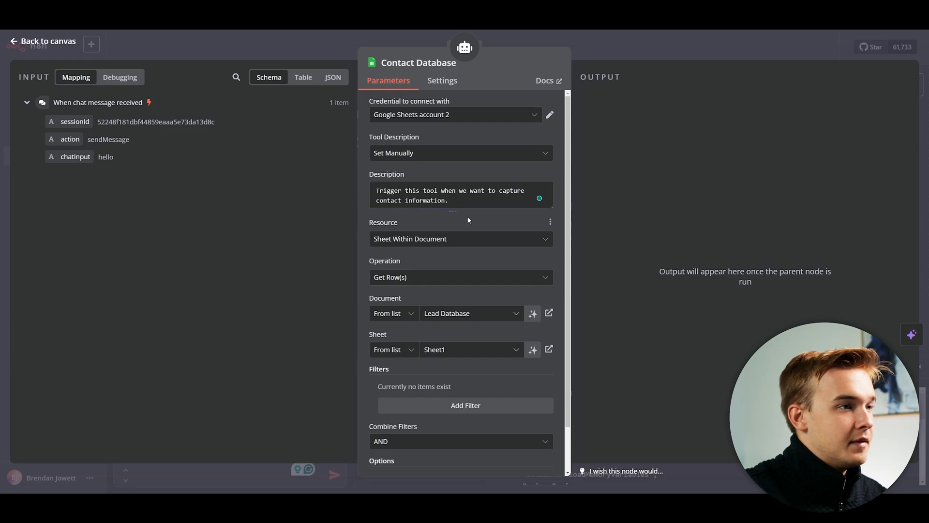
scroll(465, 216, down, 2)
scroll(465, 217, up, 2)
scroll(435, 220, down, 1)
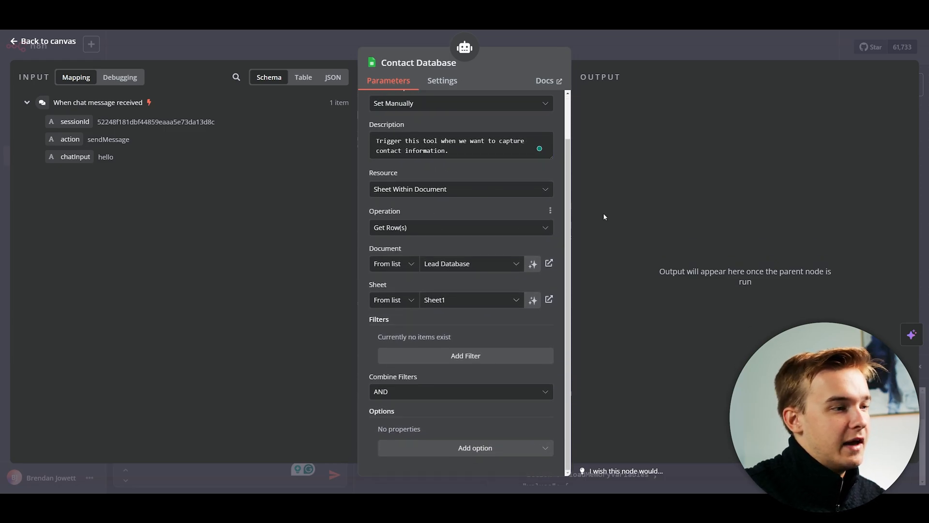
key(Escape)
Reset the chat and ask for a contact's email, which the agent fetches from Contact Database.
scroll(500, 210, down, 3)
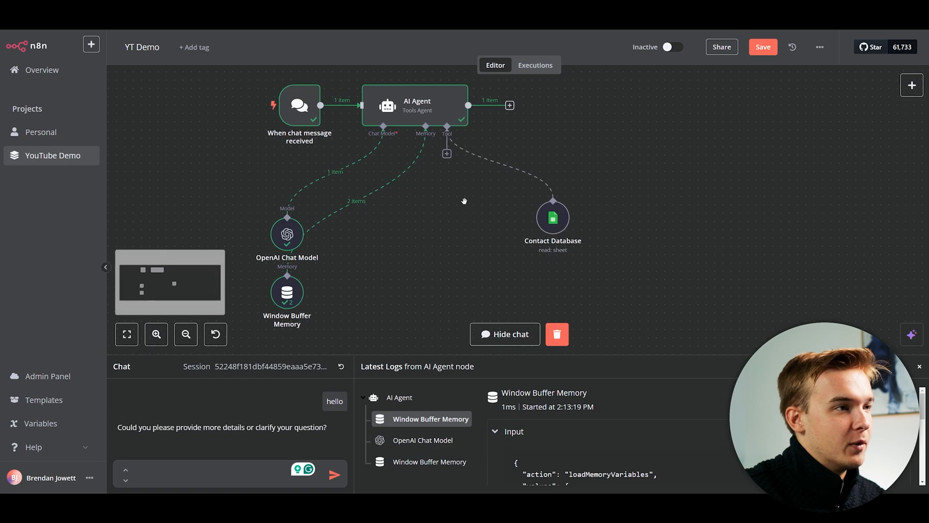
scroll(582, 196, down, 1)
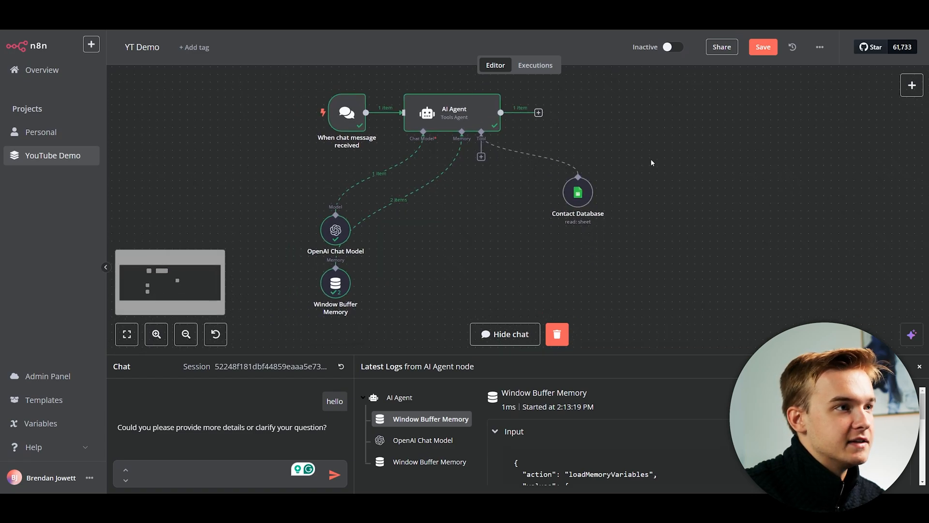
scroll(498, 211, right, 1)
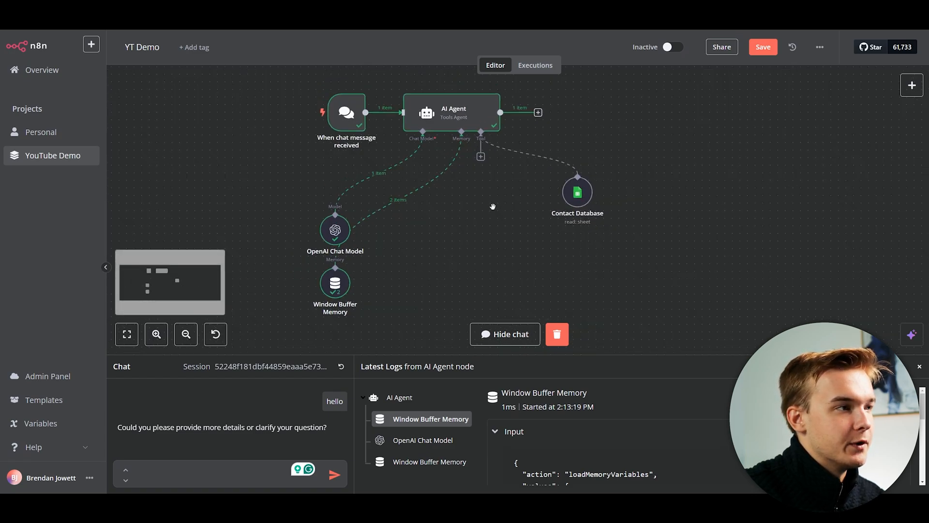
click(341, 366)
click(554, 289)
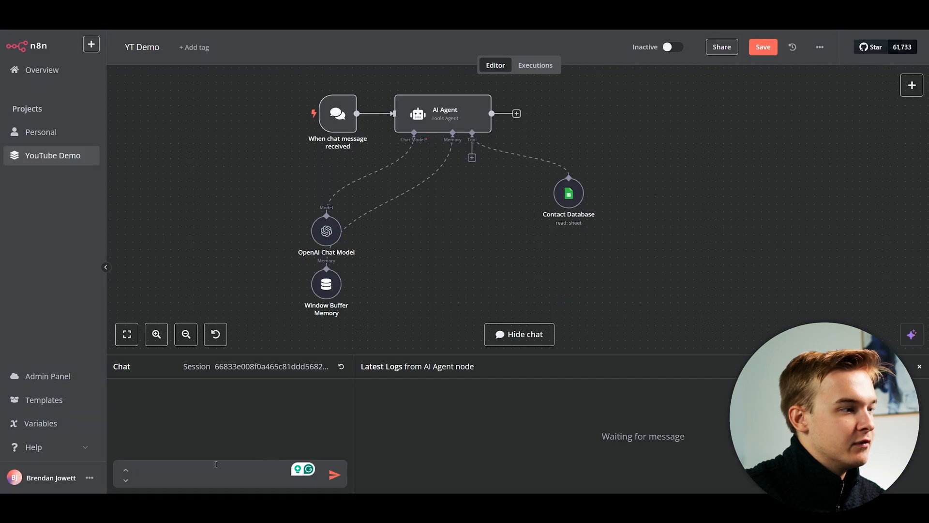
text(hi,)
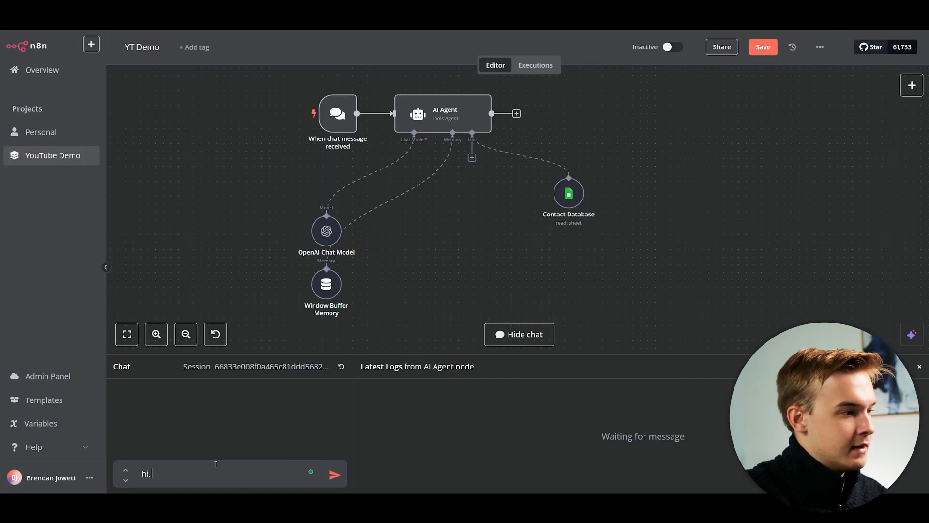
text( id like to know johns email)
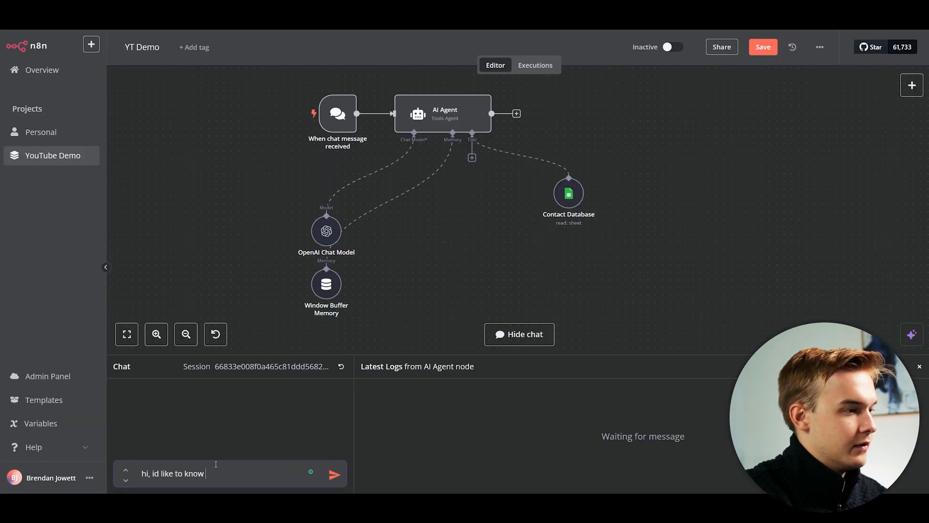
key(Return)
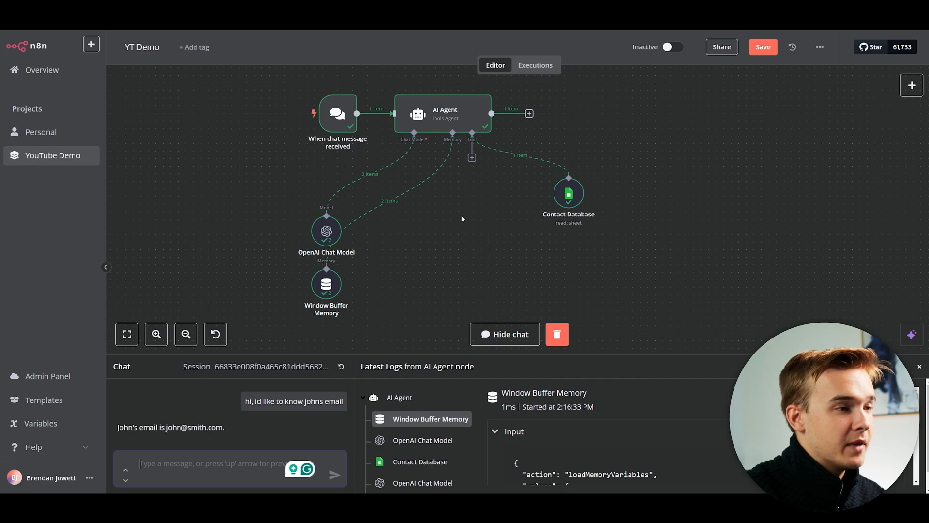
scroll(462, 218, up, 1)
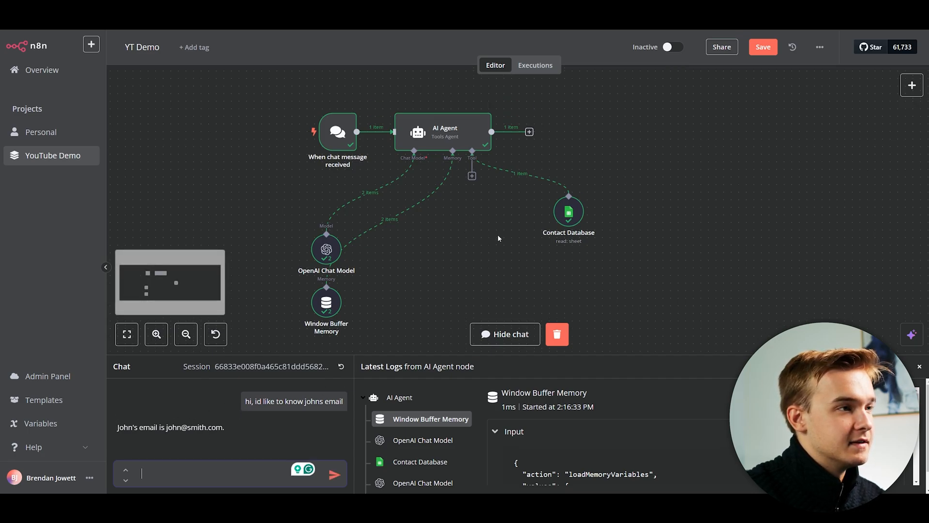
double_click(569, 211)
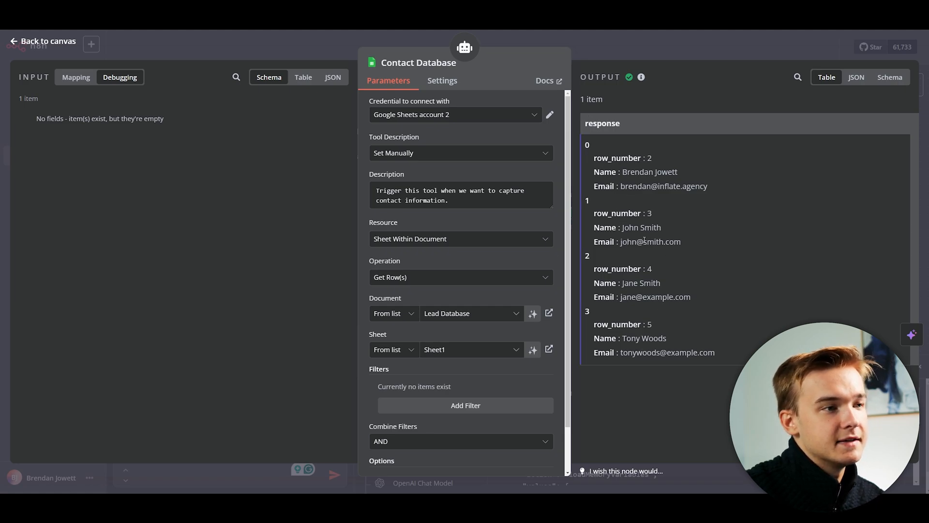
drag(622, 228, 679, 241)
click(684, 241)
click(683, 246)
key(Escape)
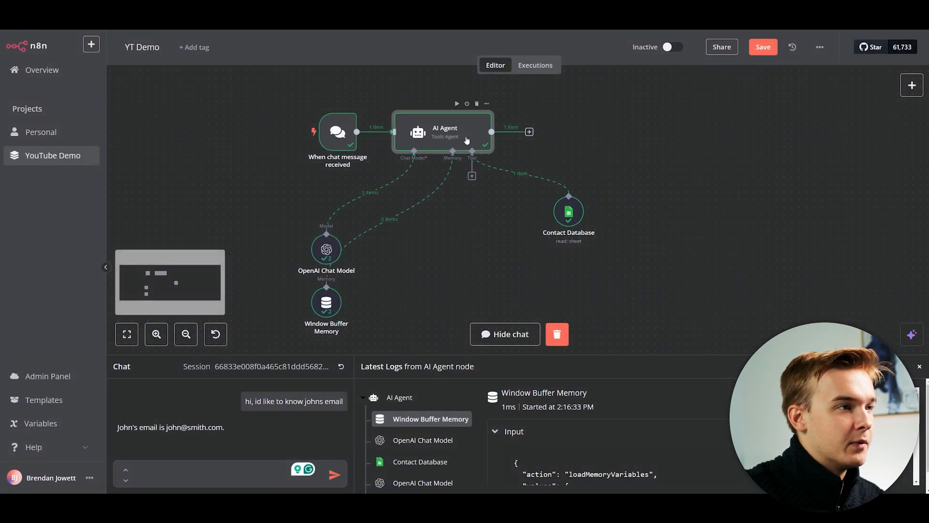
double_click(466, 140)
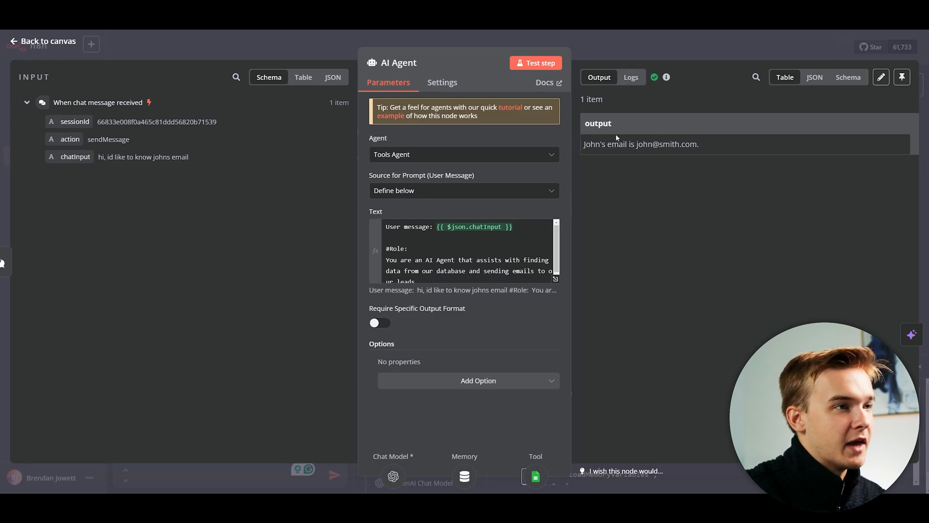
key(Escape)
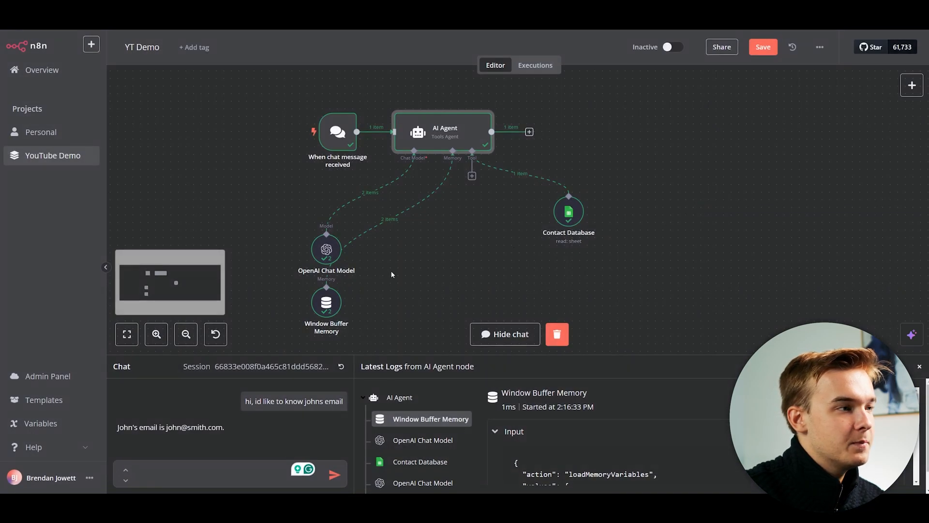
double_click(326, 249)
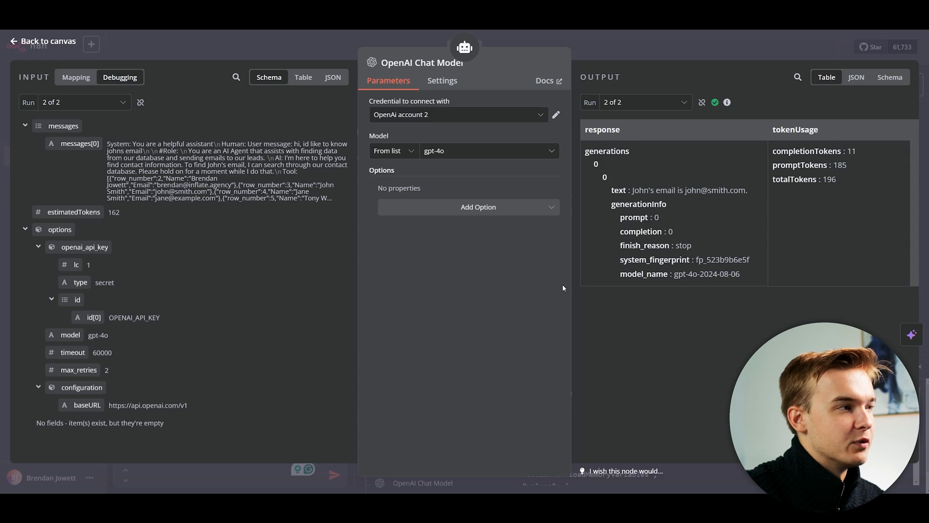
key(Escape)
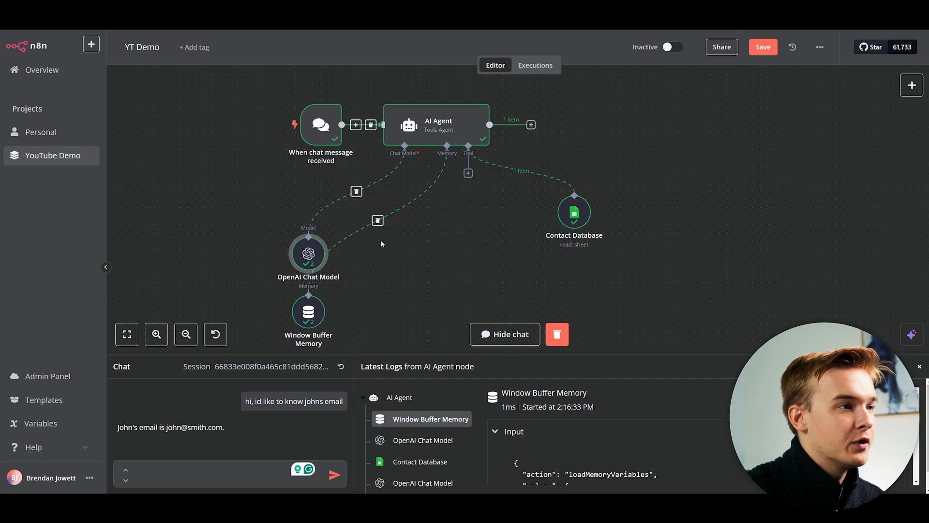
Browse the agent's tool list, trying several different tool searches.
click(468, 174)
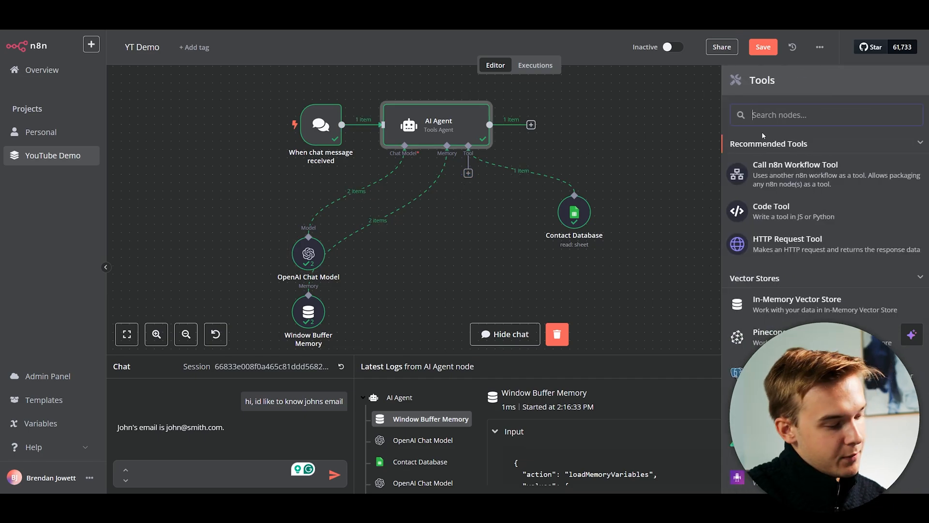
text(gmail)
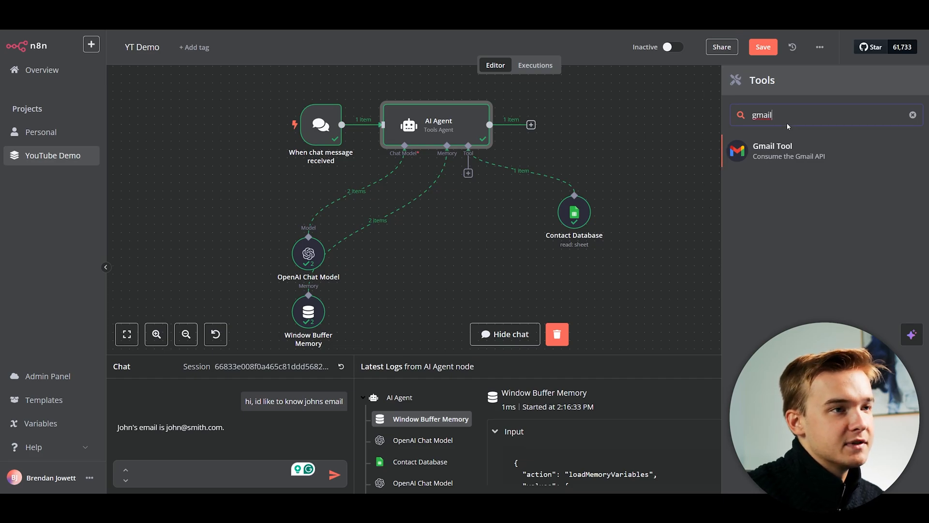
drag(785, 122, 743, 120)
text(slac)
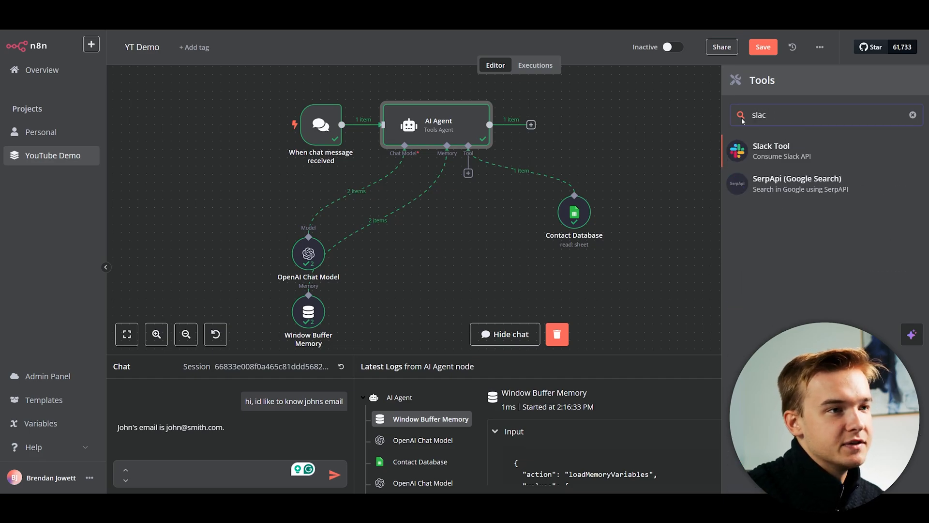
key(BackSpace)
key(BackSpace)
key(BackSpace)
key(BackSpace)
text(telt)
key(BackSpace)
key(BackSpace)
key(BackSpace)
key(BackSpace)
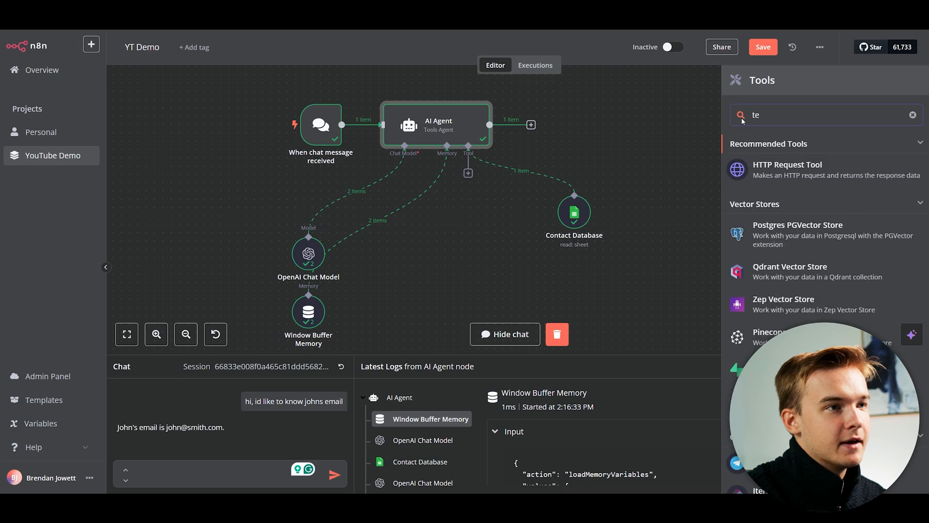
text(what)
key(BackSpace)
key(BackSpace)
key(BackSpace)
key(BackSpace)
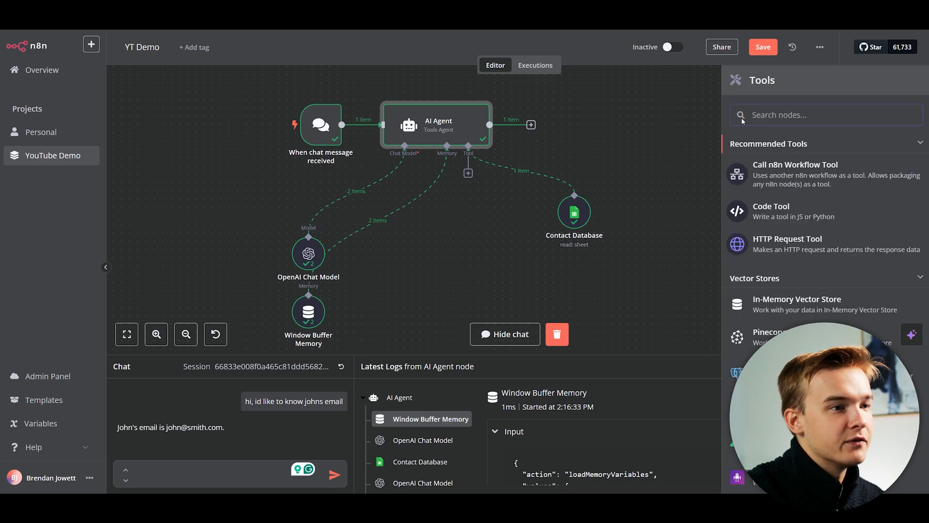
Search for 'gmail' and add the Gmail Tool node to the agent.
scroll(804, 266, down, 15)
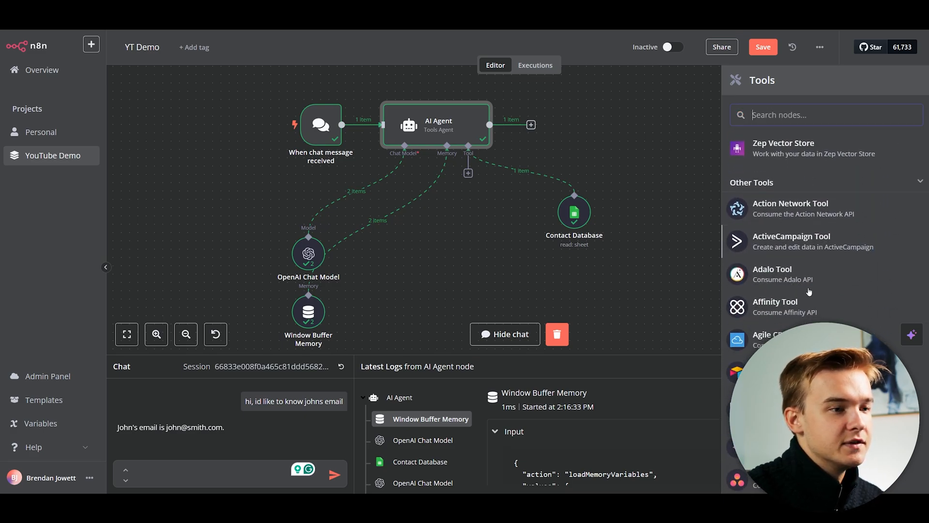
scroll(818, 300, down, 5)
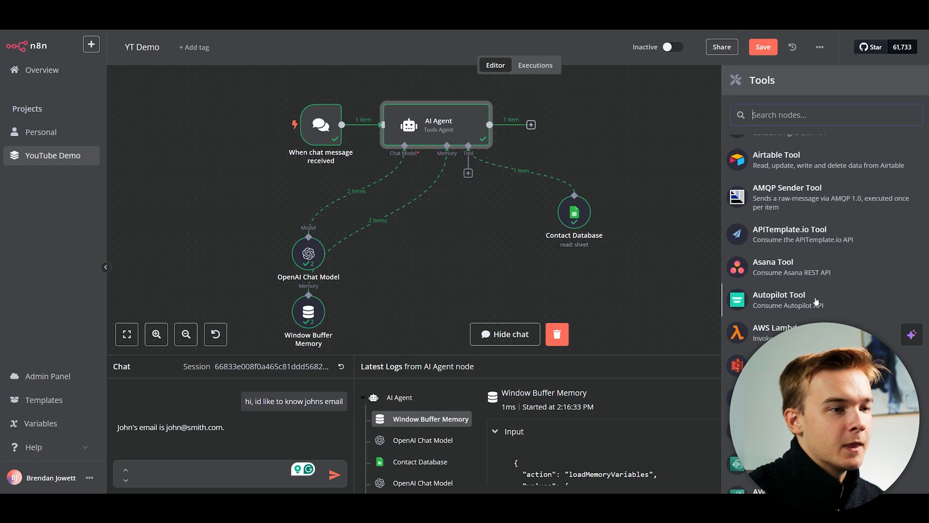
scroll(836, 312, down, 6)
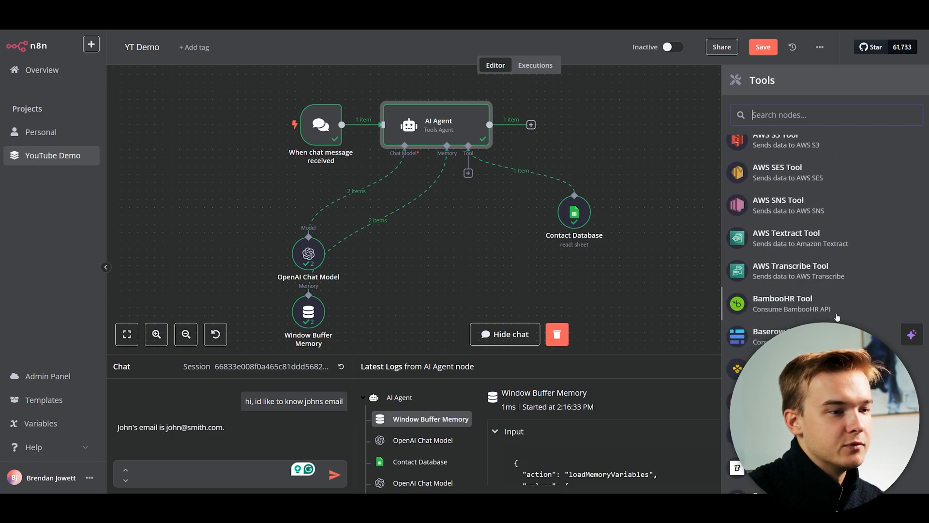
scroll(836, 315, down, 6)
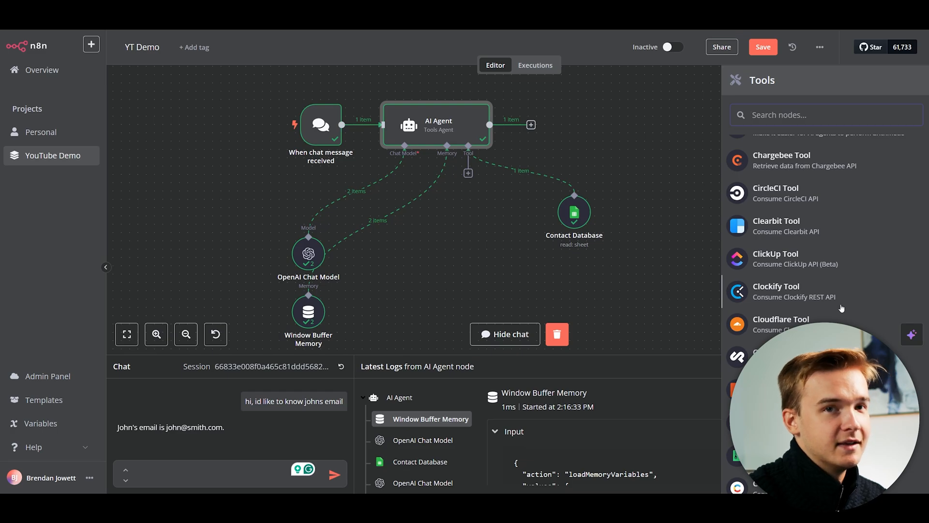
text(gmail)
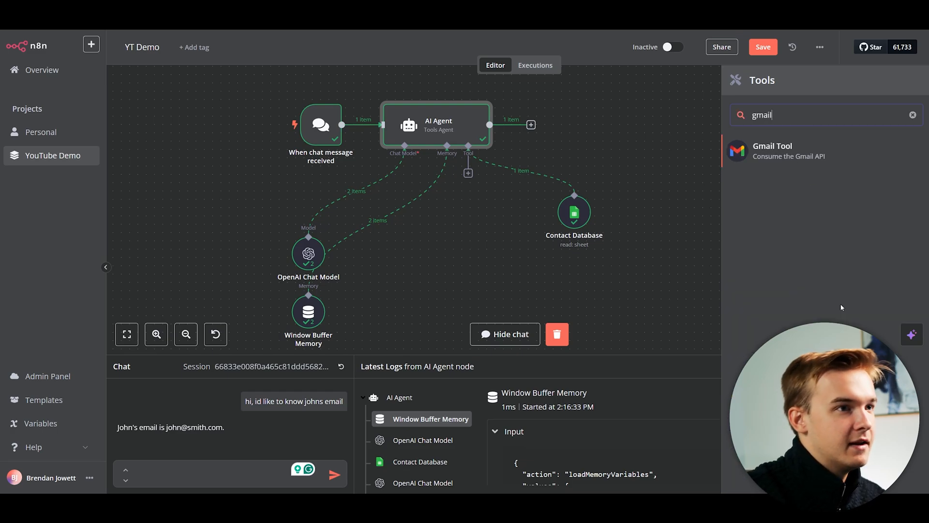
key(Return)
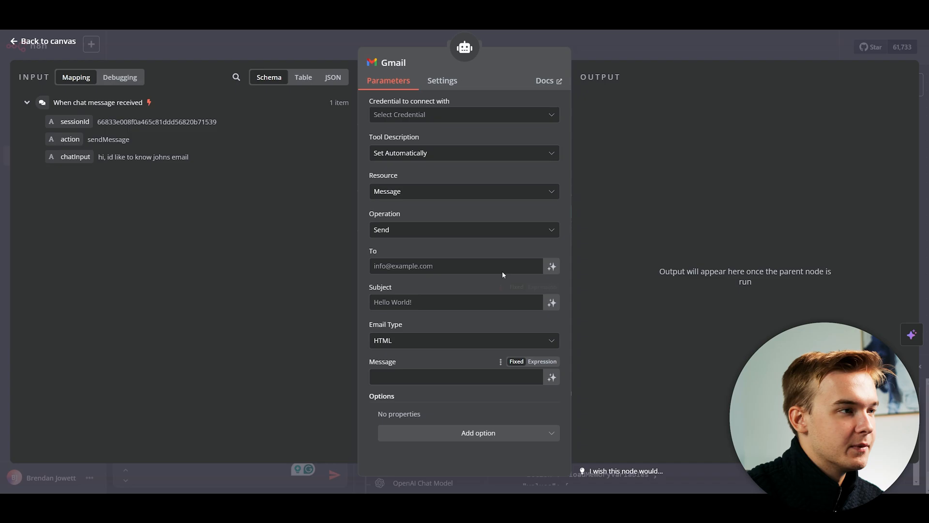
Create a new Gmail credential, Gmail account 2, by signing in with Google.
click(457, 117)
click(440, 145)
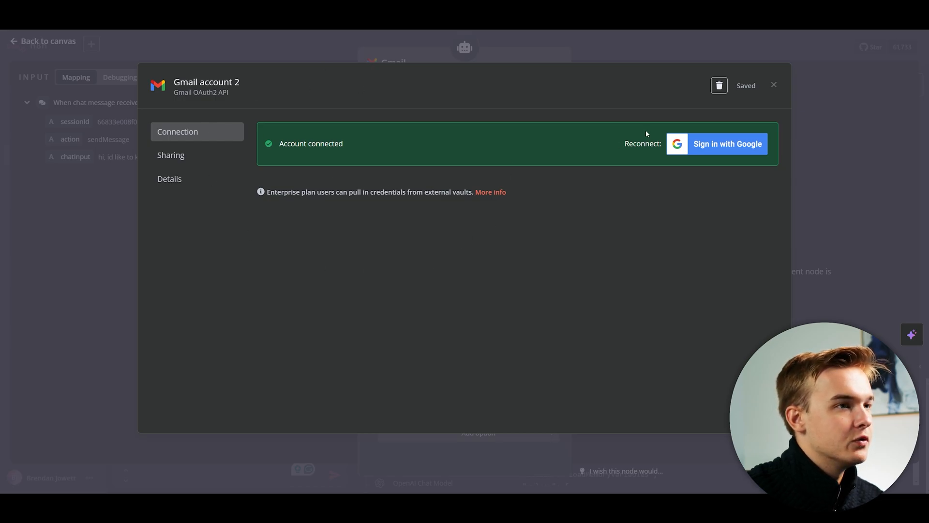
click(773, 86)
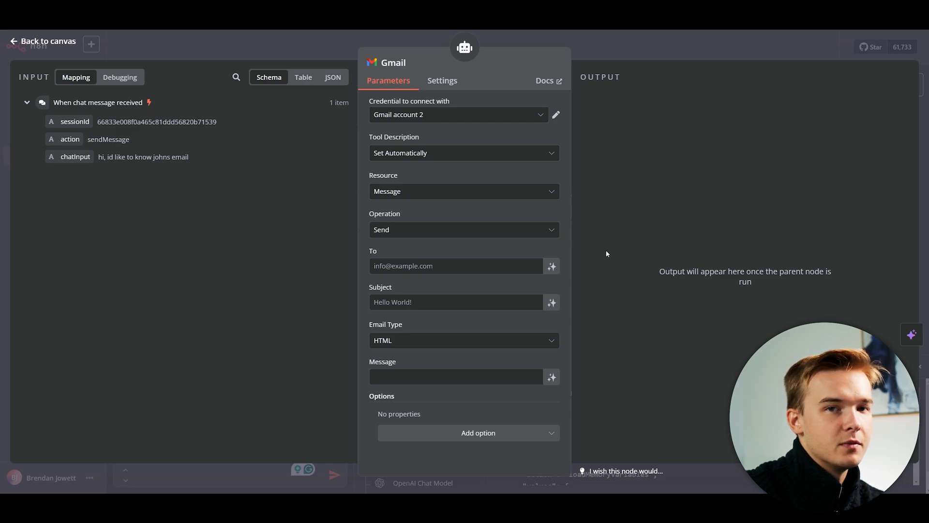
Let the model define the Gmail tool's To, Subject and Message fields.
click(552, 267)
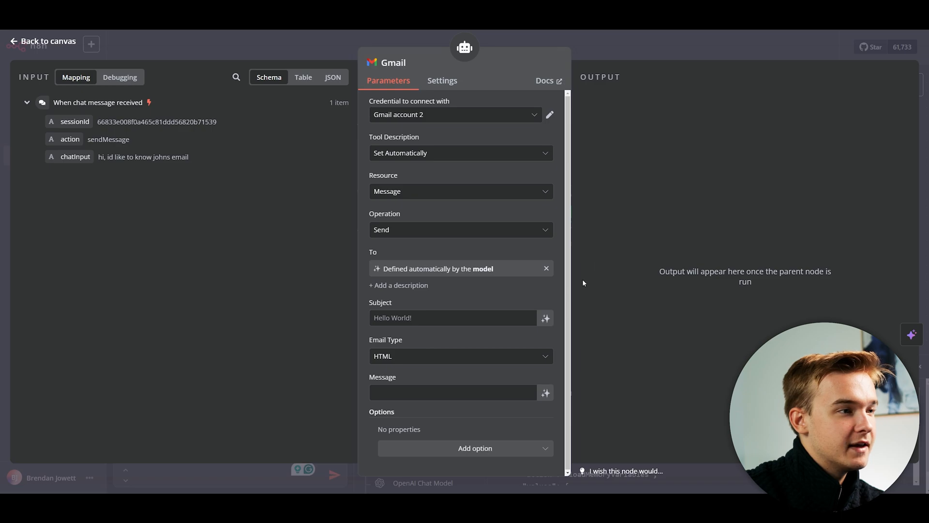
click(545, 318)
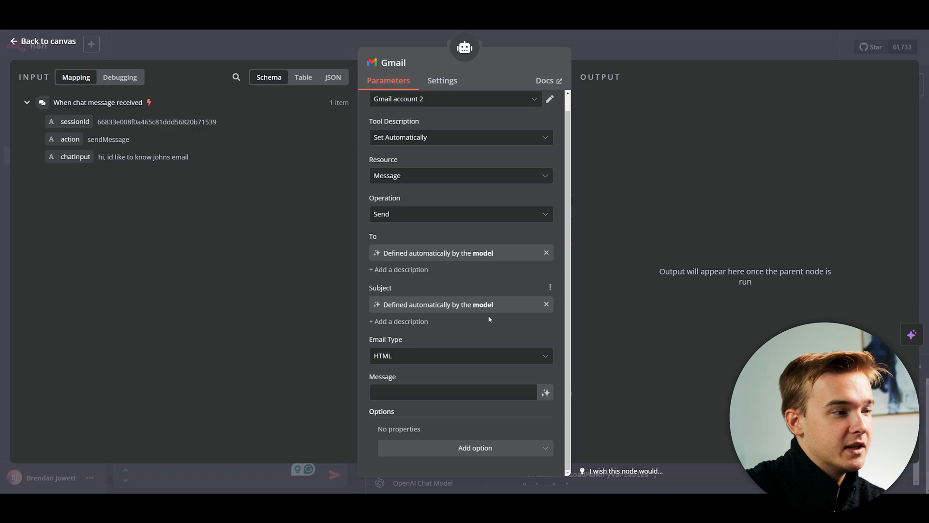
click(546, 392)
scroll(553, 365, down, 1)
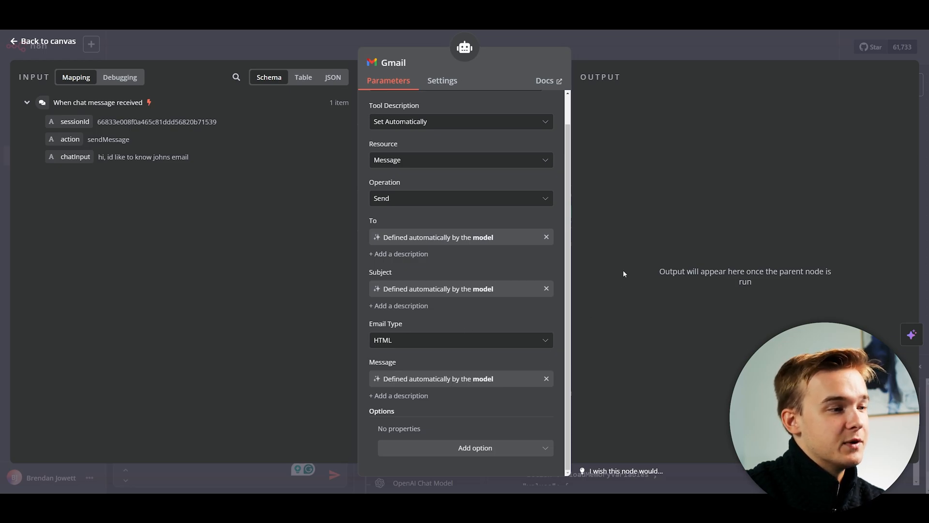
Close the Gmail settings and reposition the Gmail node on the canvas.
key(Escape)
click(538, 261)
scroll(514, 214, down, 1)
drag(512, 213, 523, 187)
scroll(536, 182, up, 1)
drag(471, 202, 489, 211)
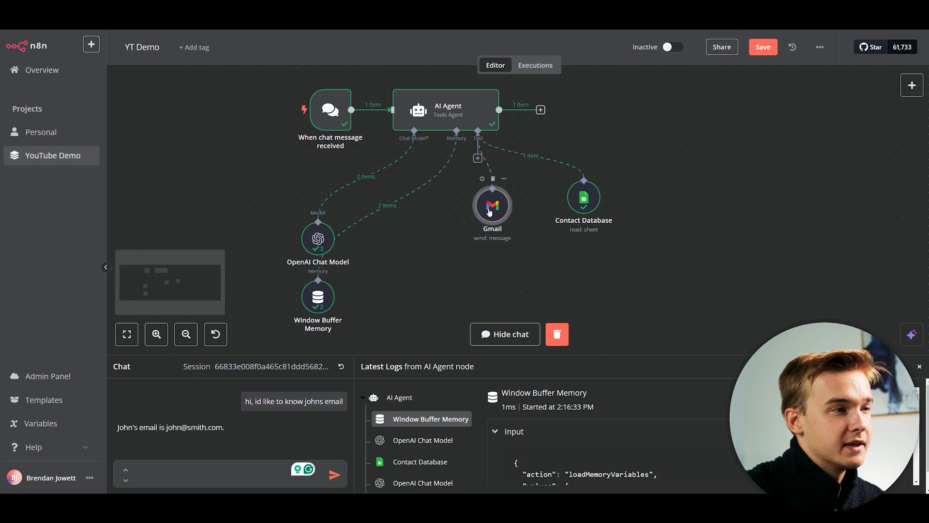
Switch the Gmail tool description to manual and set it to 'To send emails to our leads.'.
double_click(494, 210)
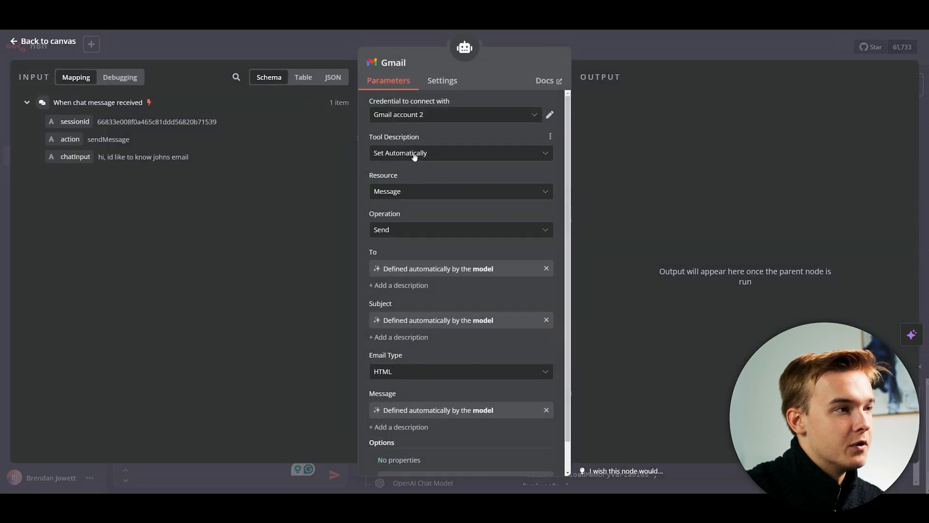
click(418, 153)
click(421, 192)
triple_click(420, 204)
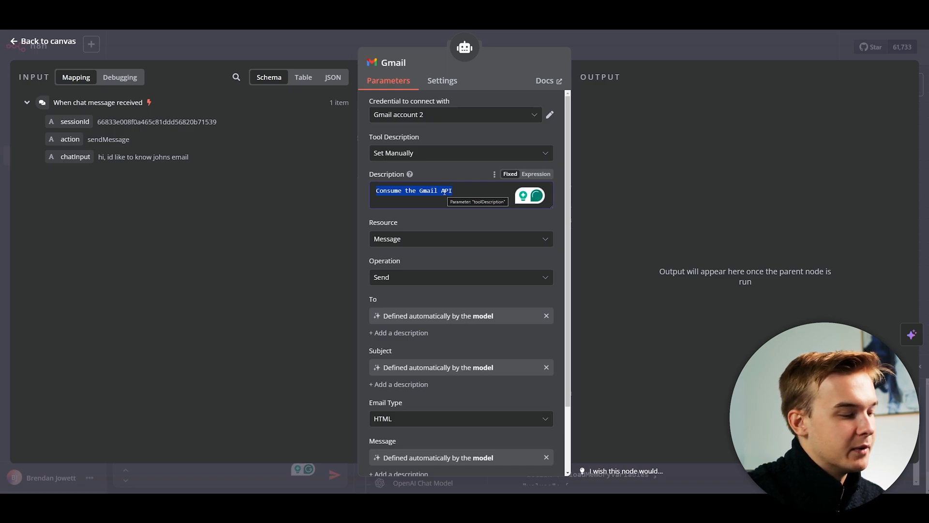
text(To send email)
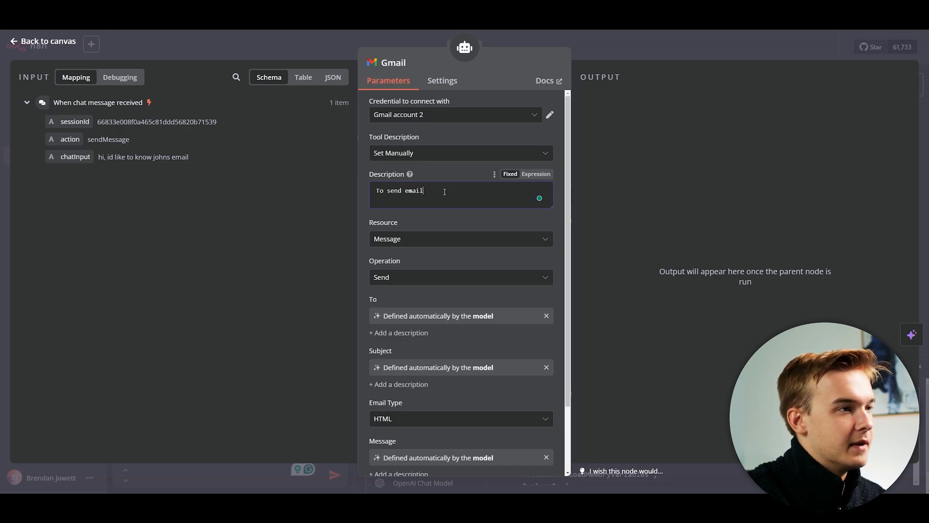
text(s to our leads.)
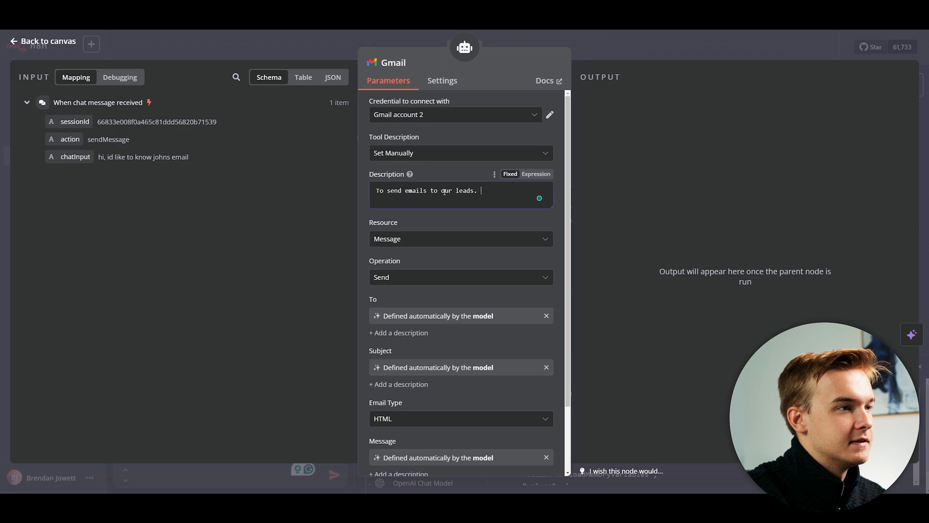
scroll(501, 248, down, 2)
scroll(484, 249, up, 2)
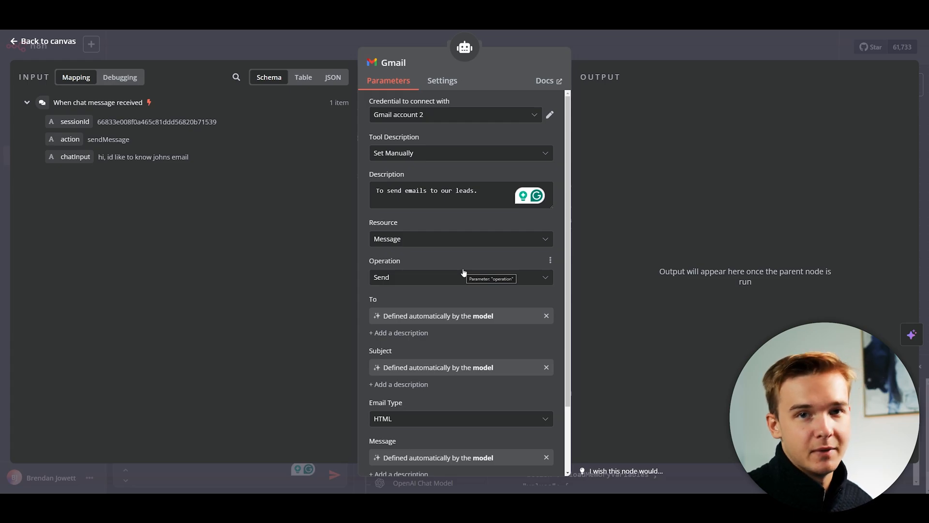
key(Escape)
Reset the chat session and ask the agent to find the contact's email and send them an email about investing in AI tech.
click(341, 366)
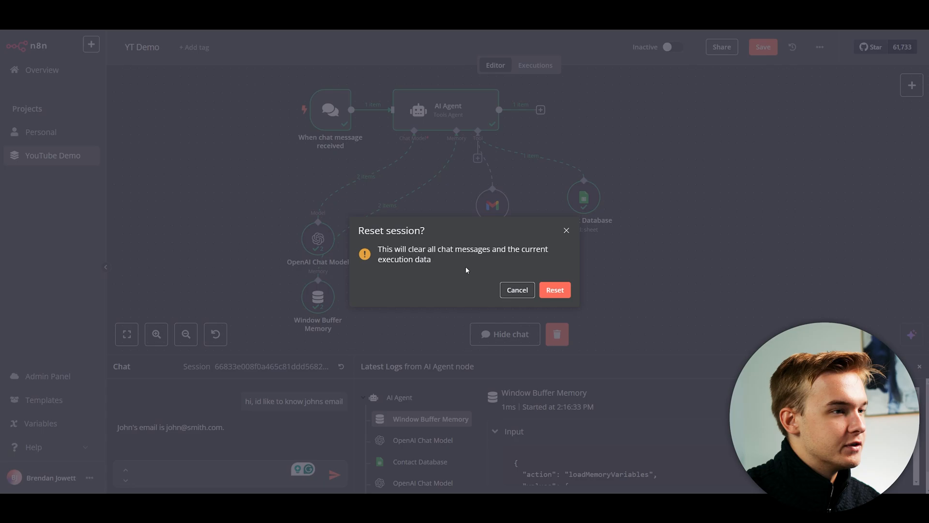
click(555, 288)
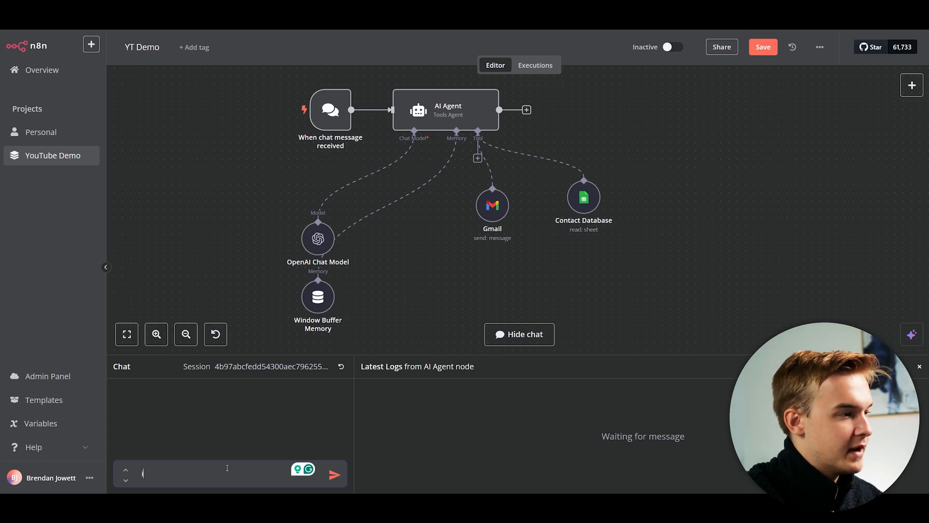
text(sen)
key(BackSpace)
key(BackSpace)
key(BackSpace)
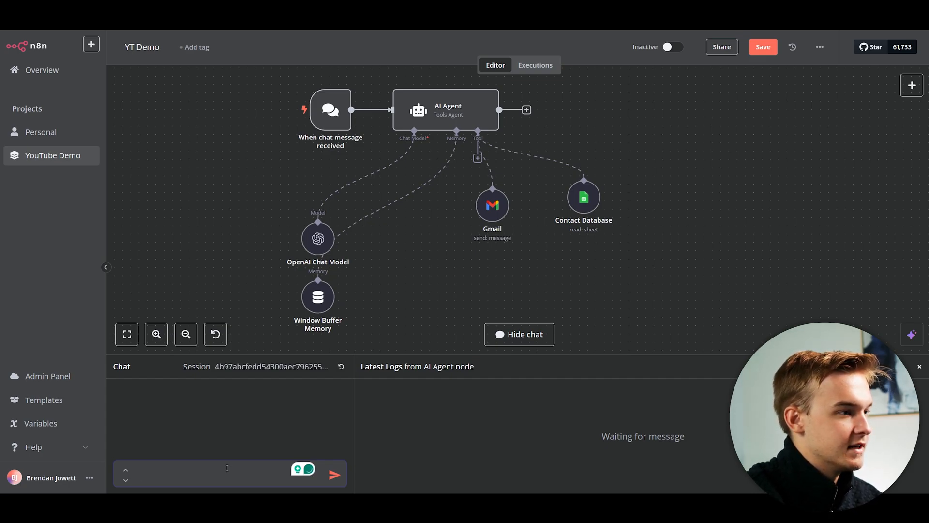
text(can you plea)
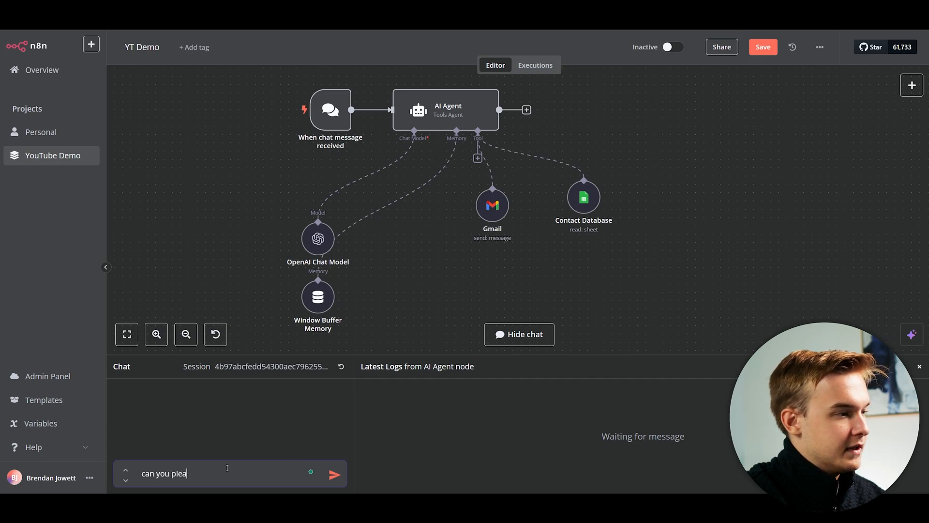
text(se find brendans emai)
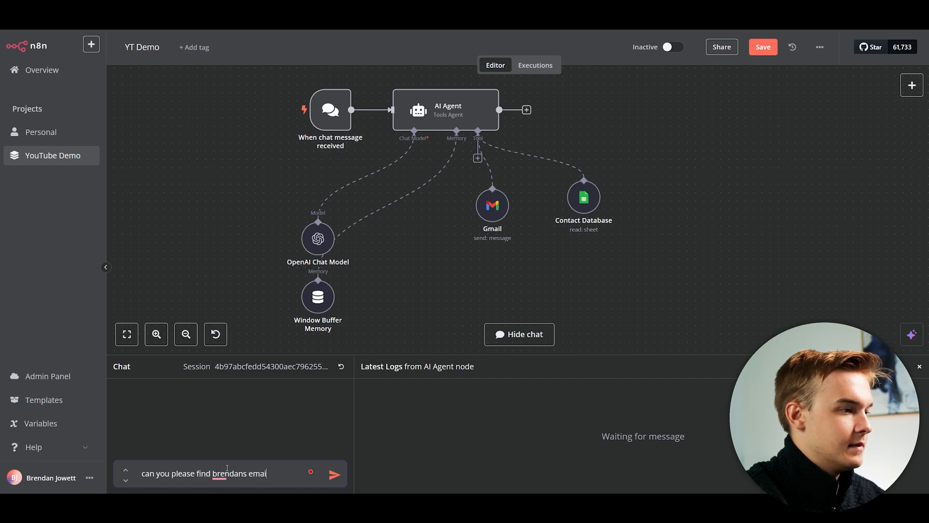
text(l and send him a mess)
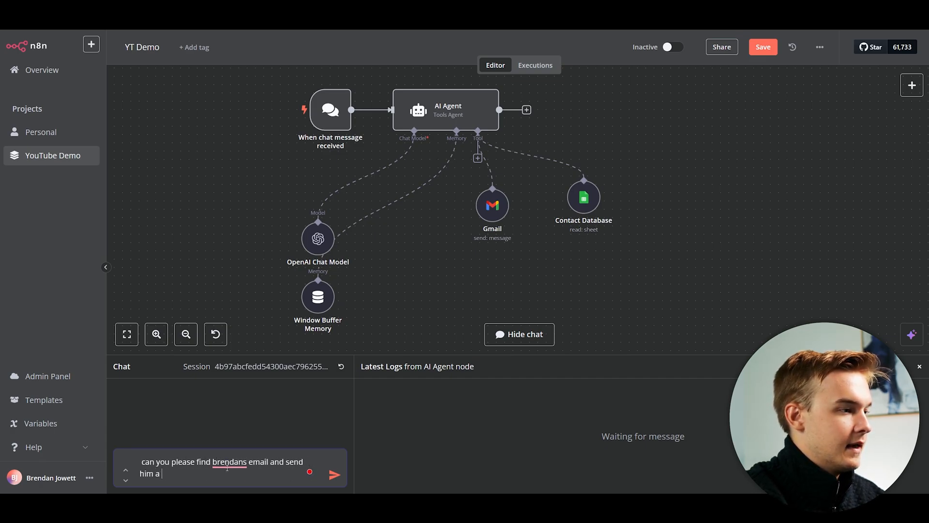
key(BackSpace)
key(BackSpace)
key(BackSpace)
key(BackSpace)
key(BackSpace)
text(n)
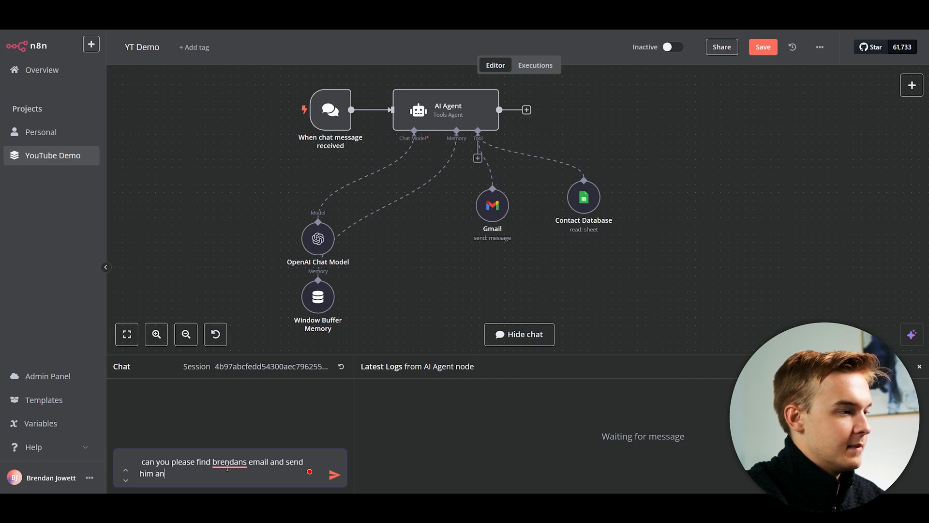
text( email about potentially ivnesetin)
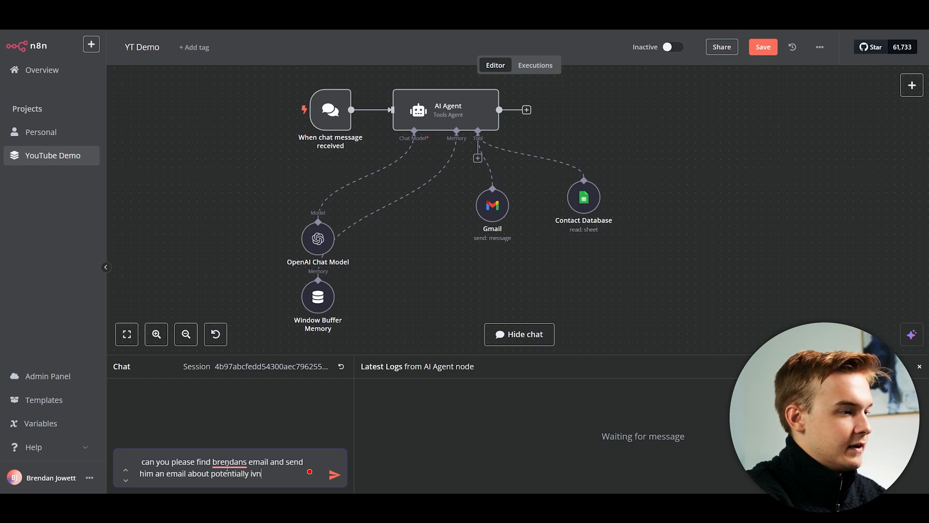
key(BackSpace)
key(BackSpace)
key(BackSpace)
key(BackSpace)
key(BackSpace)
key(BackSpace)
key(BackSpace)
key(BackSpace)
text(nvesting in AI tech?)
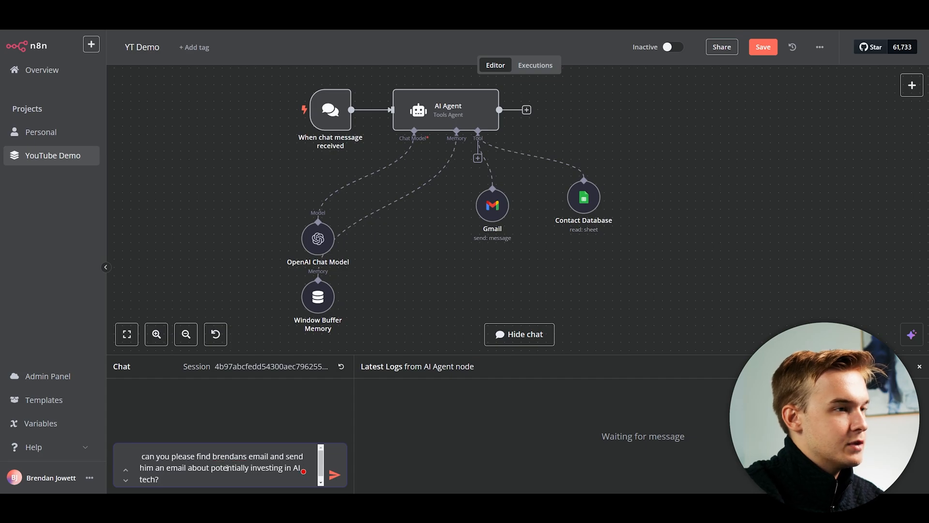
key(Return)
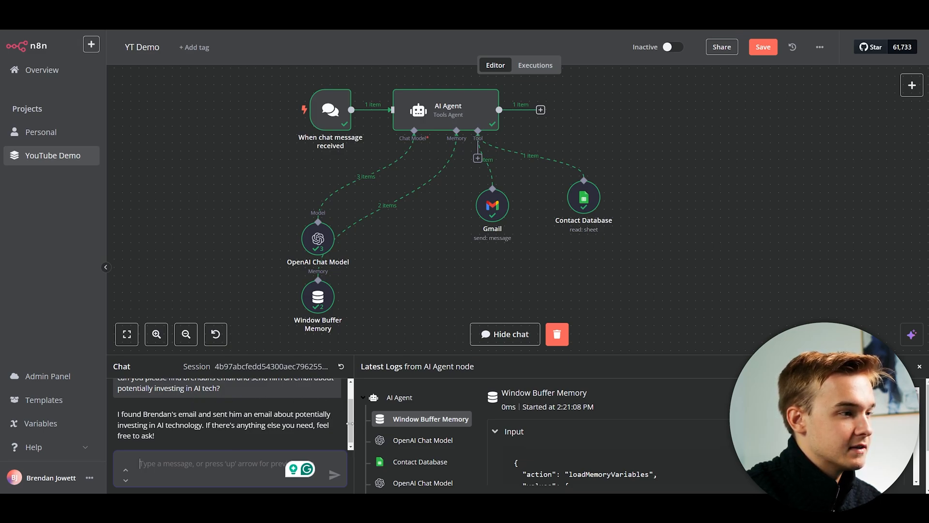
Bring up the 'Investment Opportunity in AI Technology' email in the Superhuman inbox.
scroll(350, 424, down, 1)
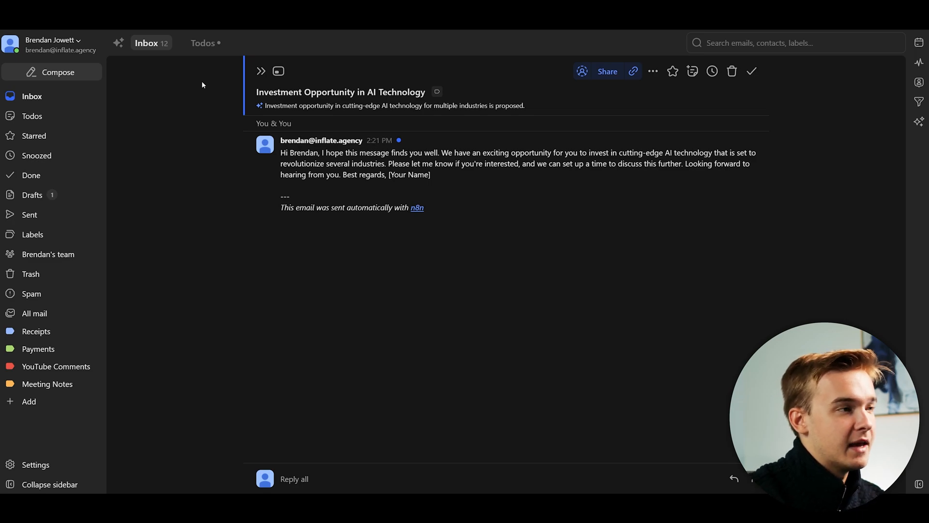
Read through the agent-written investment email body, then return to the n8n editor.
drag(282, 154, 432, 175)
click(367, 170)
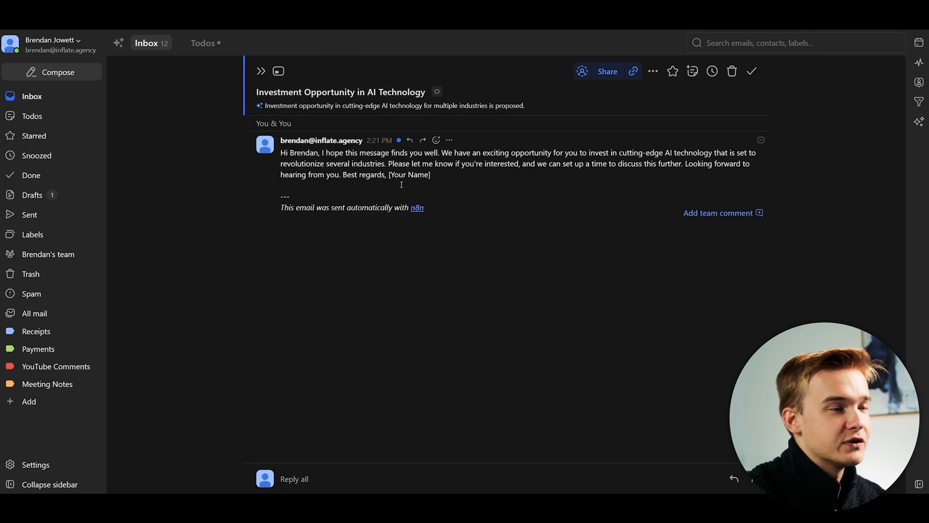
key(ctrl+Tab)
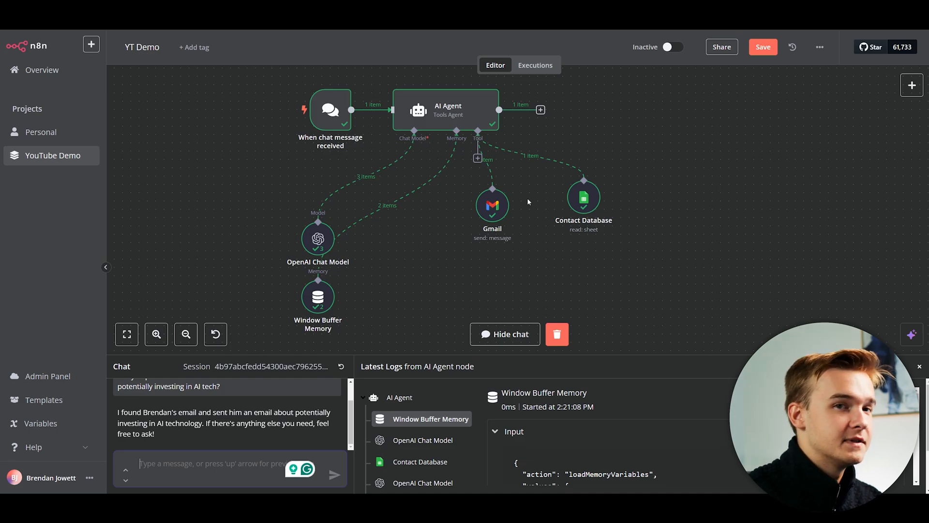
Enlarge the chat and logs panel to see the run's Latest Logs.
drag(408, 356, 409, 295)
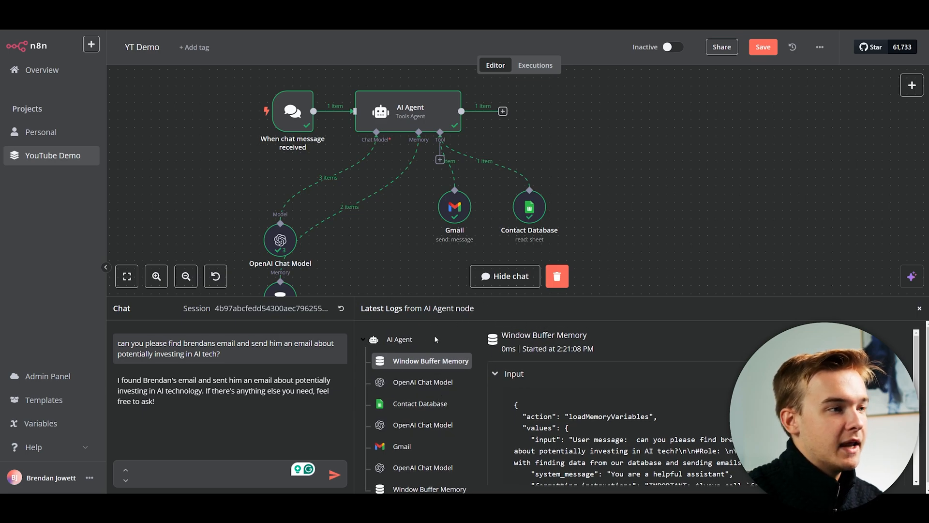
scroll(431, 341, down, 1)
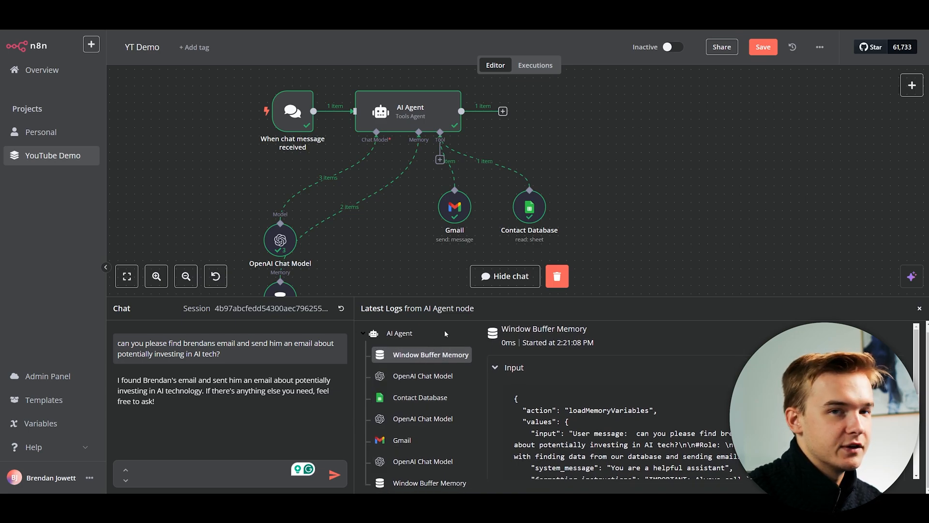
scroll(444, 329, up, 1)
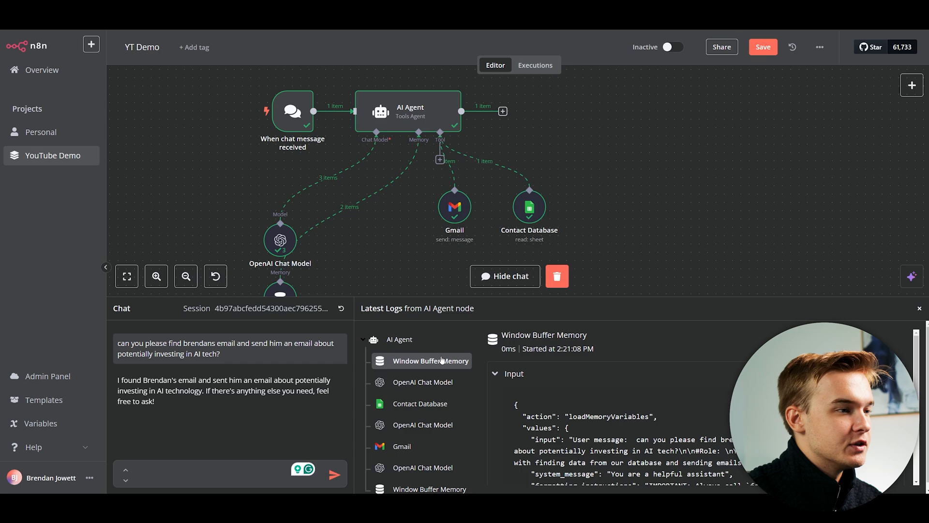
scroll(573, 383, down, 1)
scroll(569, 389, up, 1)
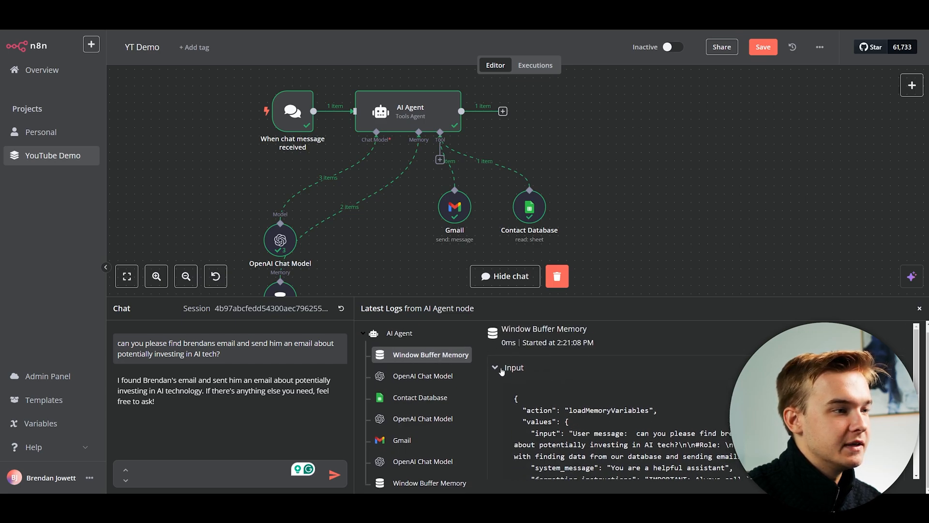
scroll(528, 335, up, 1)
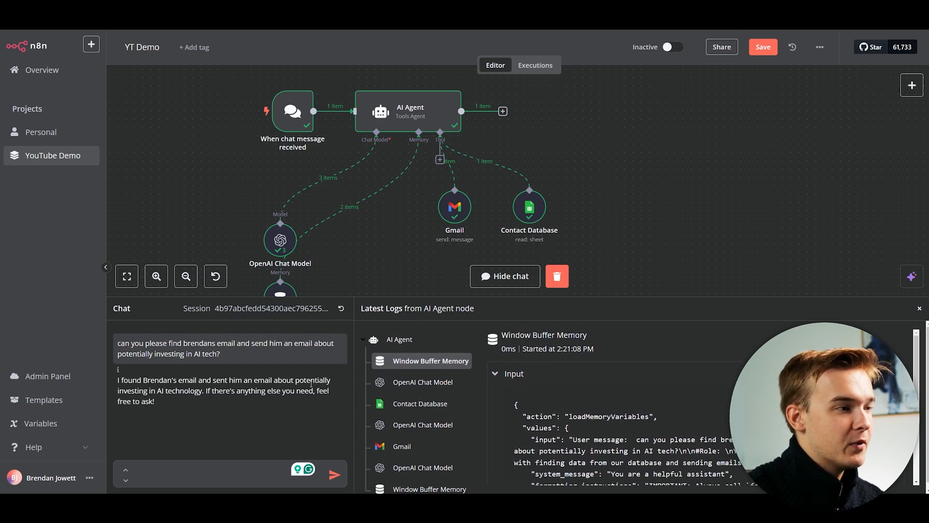
scroll(593, 396, down, 1)
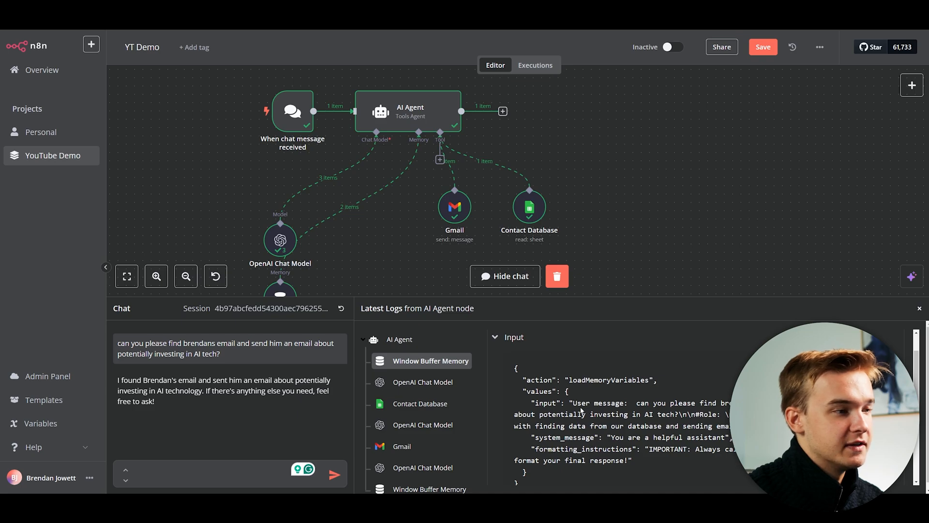
Inspect the first chat model call and the records returned by Contact Database.
click(477, 387)
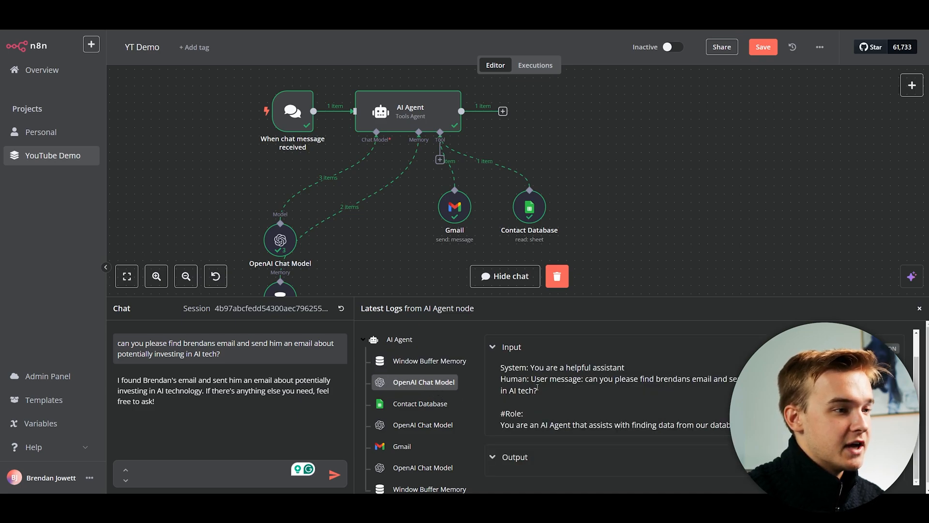
scroll(550, 395, down, 1)
scroll(532, 391, up, 1)
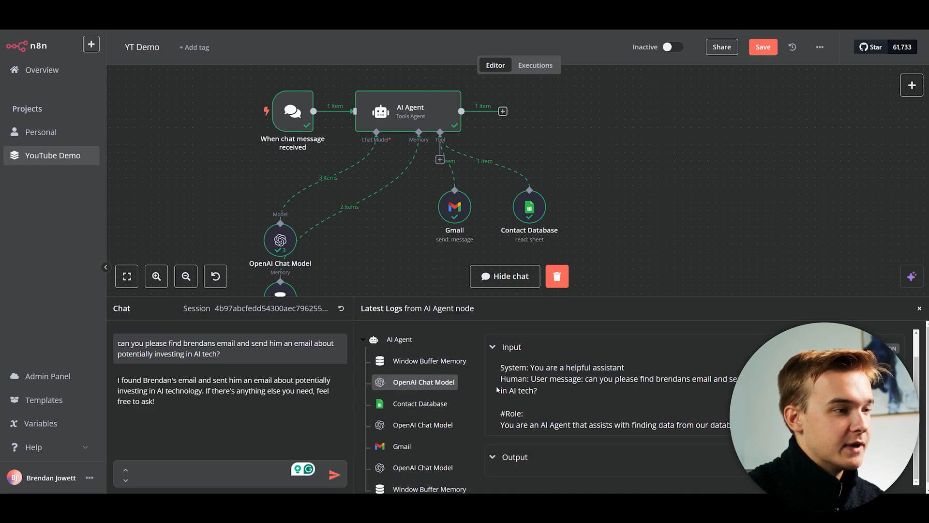
click(442, 406)
scroll(558, 408, down, 1)
scroll(558, 409, down, 2)
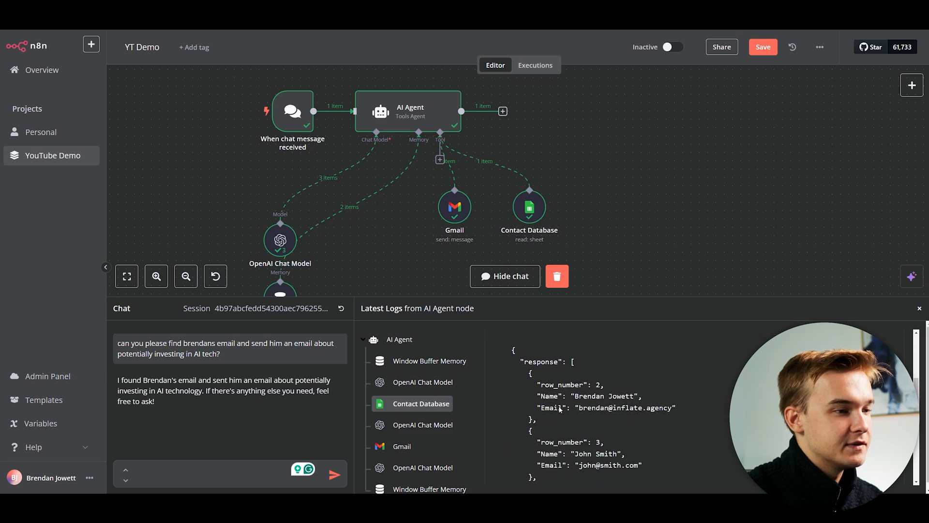
scroll(624, 410, down, 1)
Review the second chat model call's input and output and the email Gmail sent.
click(442, 428)
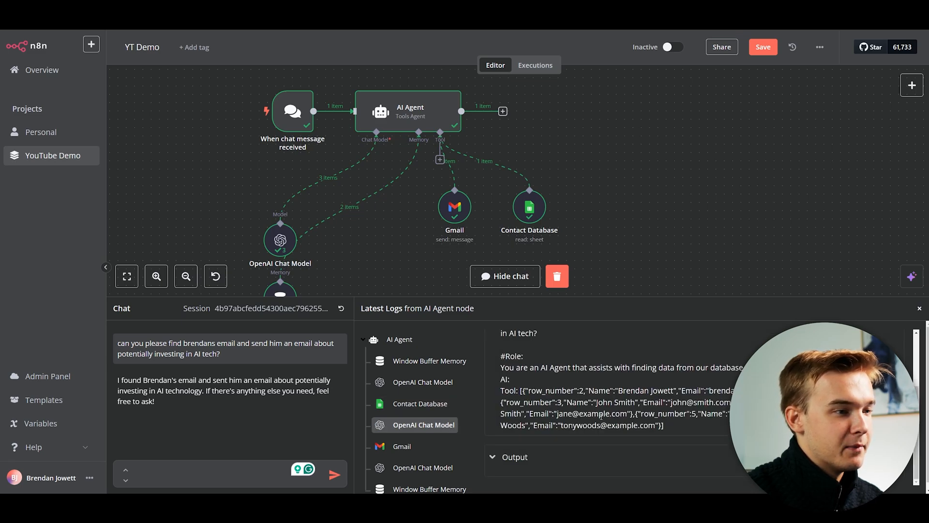
scroll(587, 412, up, 3)
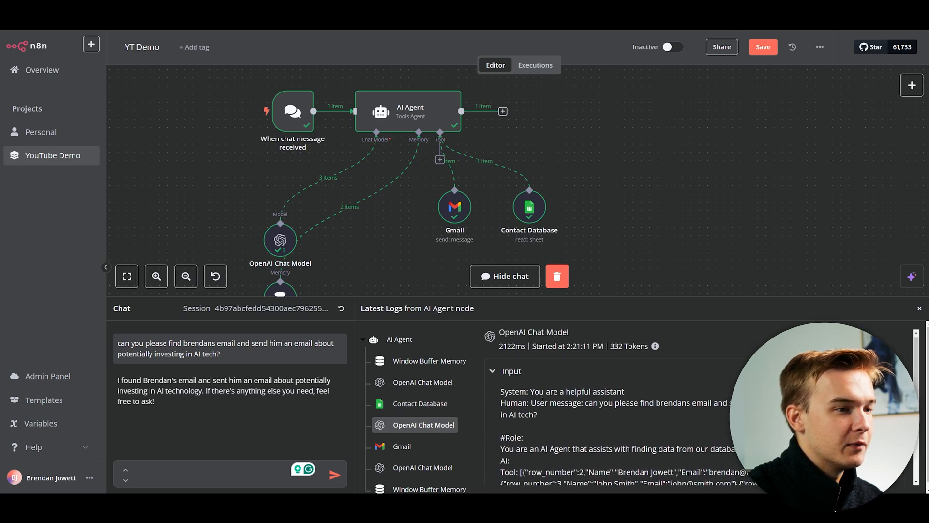
scroll(587, 413, down, 3)
click(520, 465)
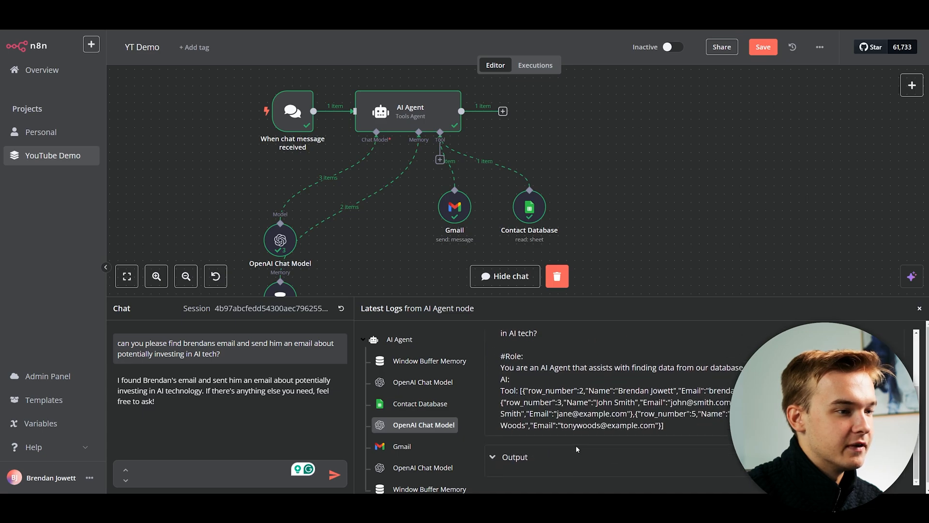
click(525, 456)
click(409, 446)
scroll(630, 428, down, 1)
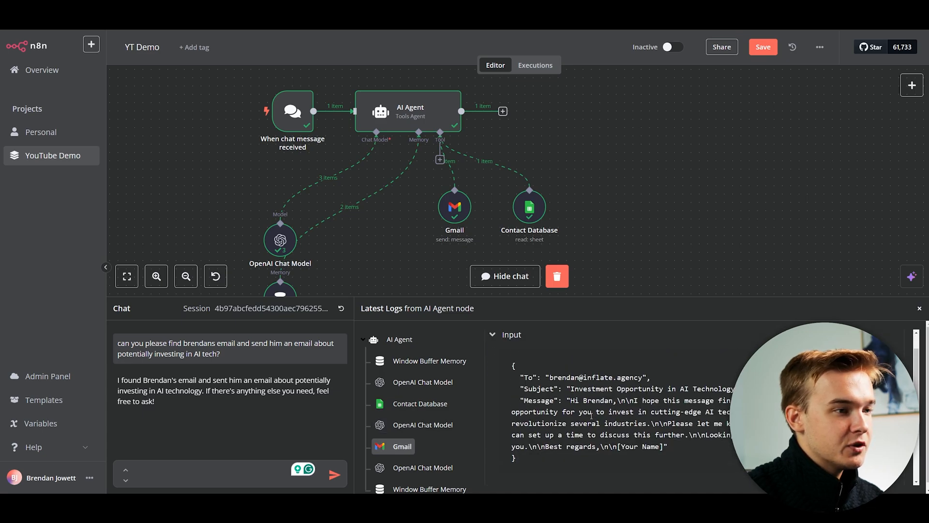
scroll(649, 440, down, 1)
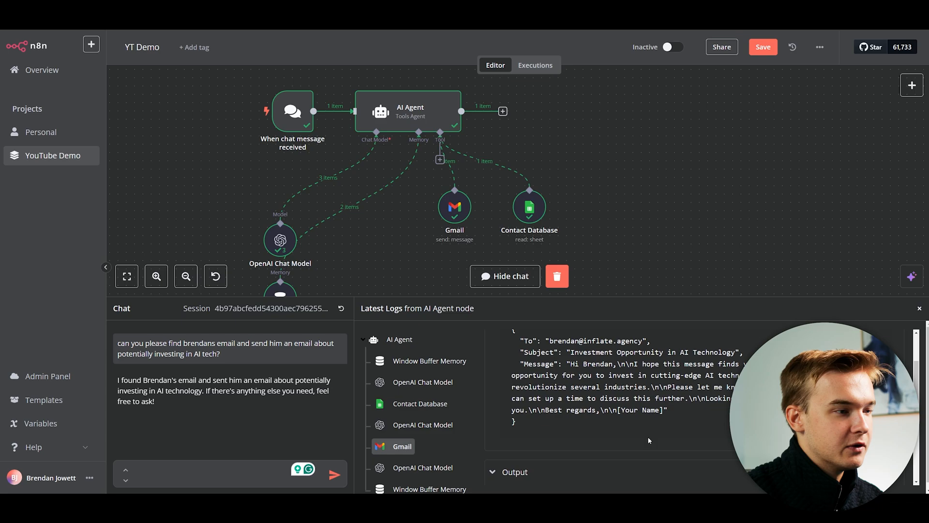
scroll(398, 451, down, 1)
Check the final chat model call and the context Window Buffer Memory saved.
click(433, 463)
scroll(643, 442, up, 1)
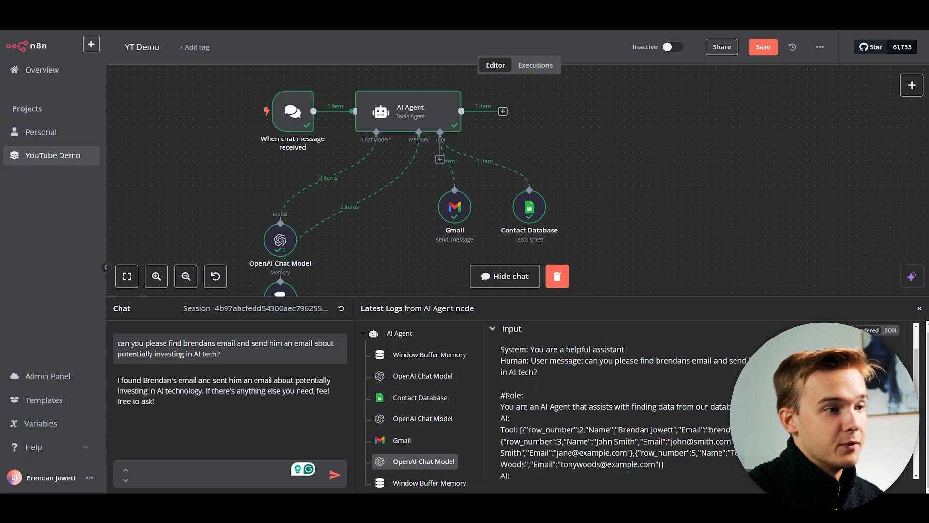
scroll(614, 430, up, 1)
scroll(600, 429, down, 3)
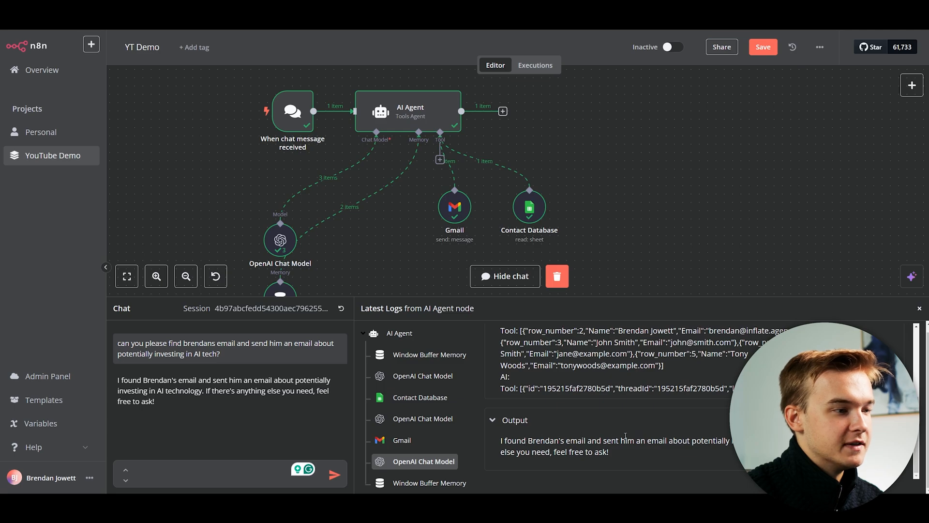
click(428, 482)
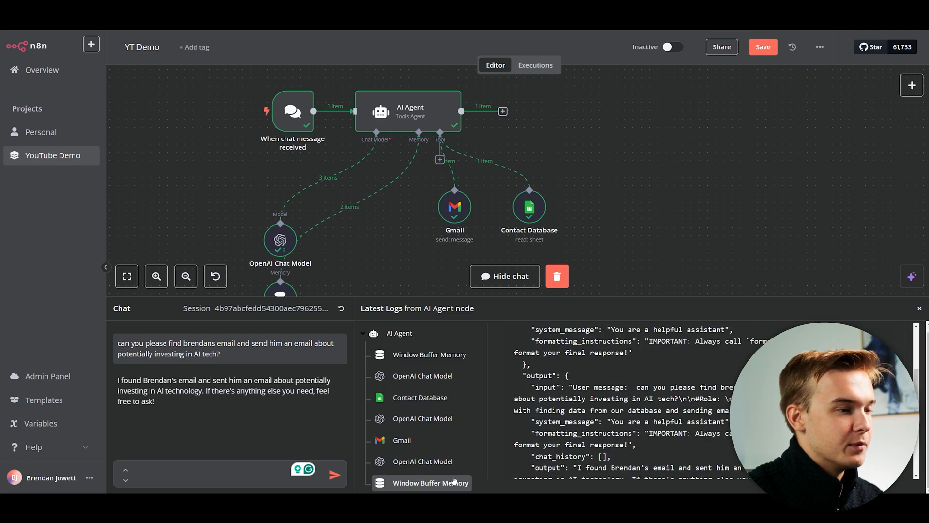
scroll(634, 396, down, 1)
scroll(635, 407, up, 5)
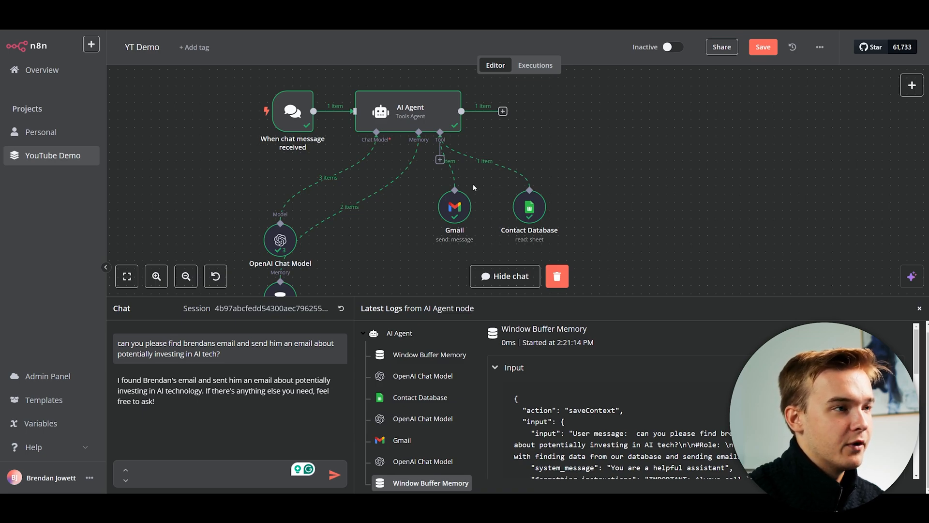
scroll(565, 149, down, 2)
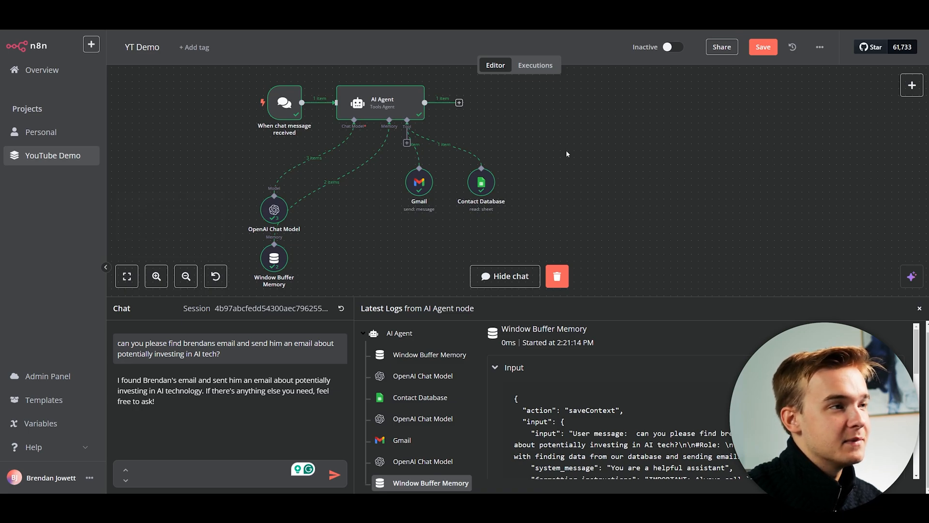
Attach a Wikipedia tool to the AI Agent and place it beside the other tools.
click(407, 143)
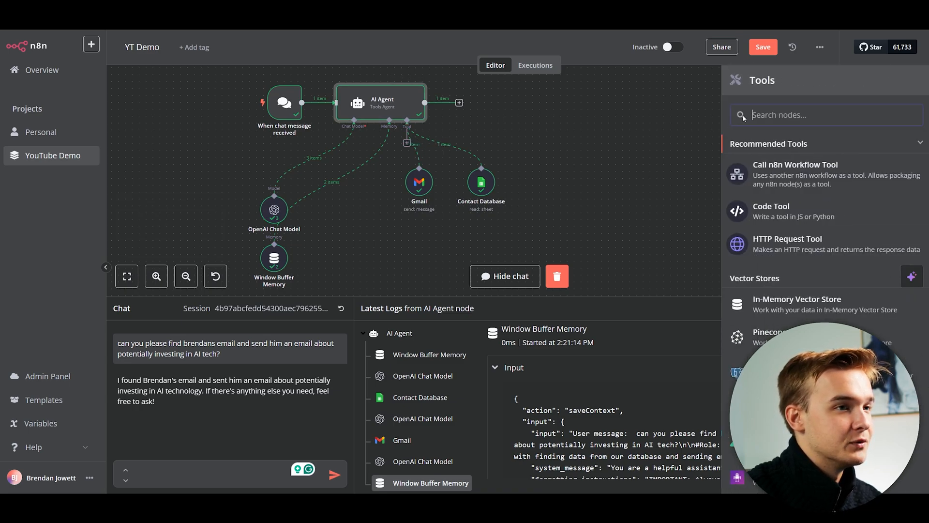
text(wiki)
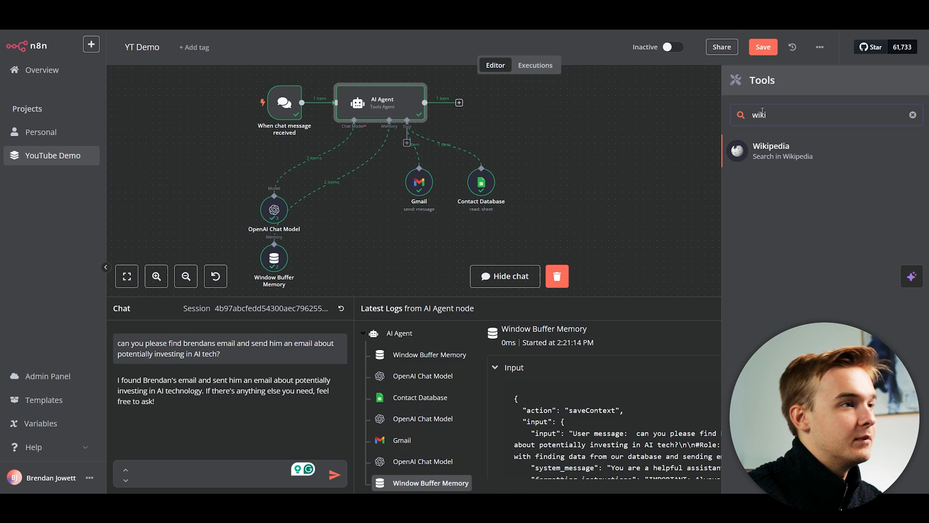
click(772, 154)
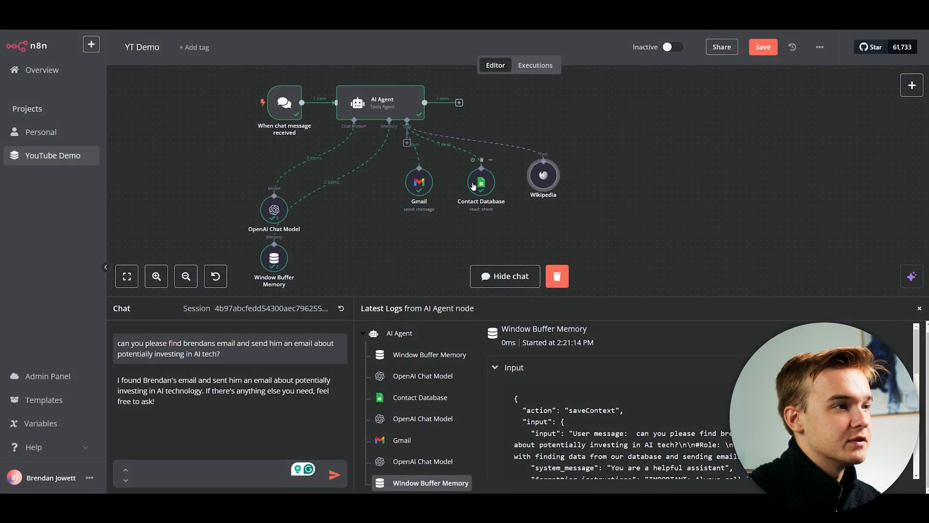
drag(521, 194, 518, 194)
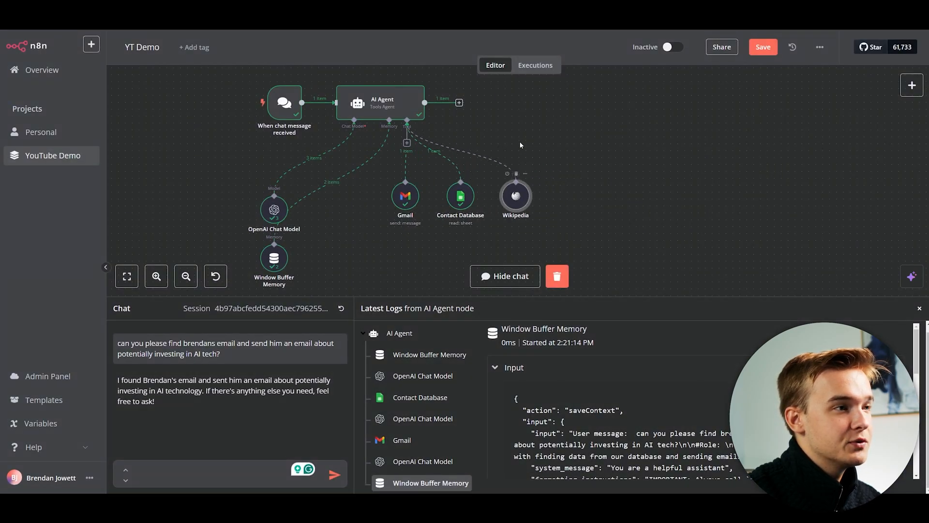
scroll(519, 139, up, 1)
drag(462, 130, 515, 127)
scroll(509, 127, up, 1)
scroll(510, 127, down, 1)
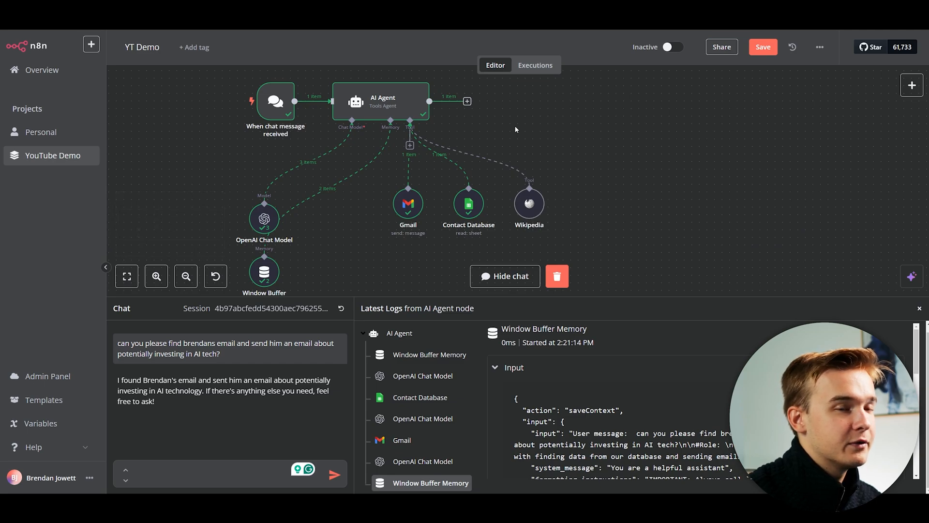
Ask the agent in chat to send the contact a wiki article about dogs.
click(188, 473)
text(hey )
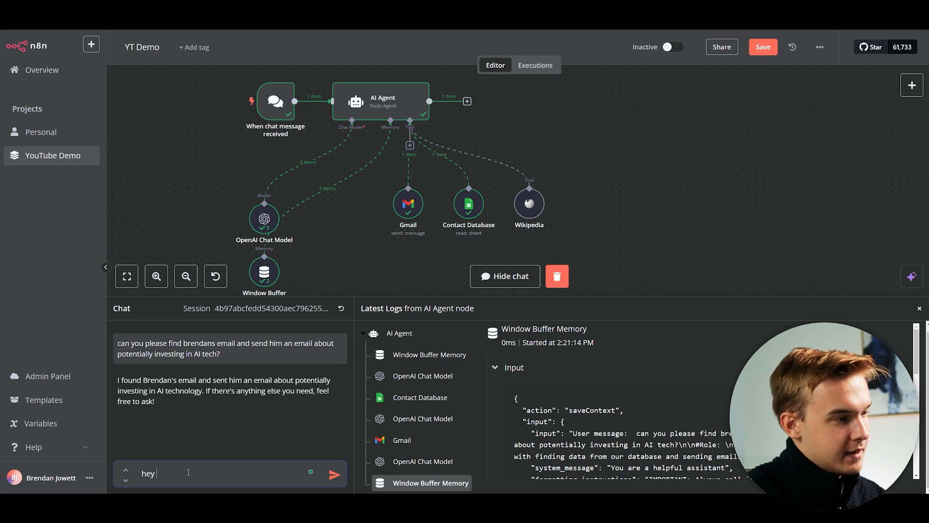
text(can you actually send bre)
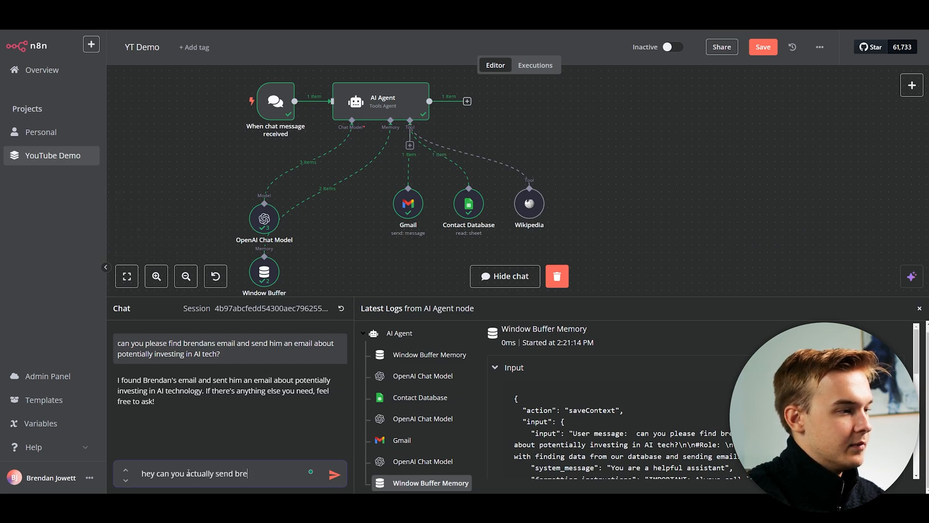
text(ndan a wiki article about dogs?)
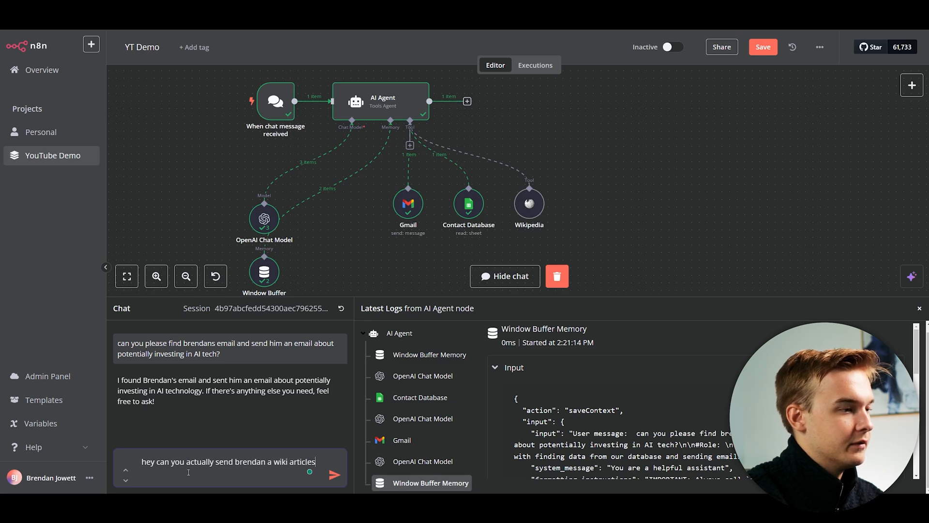
key(Return)
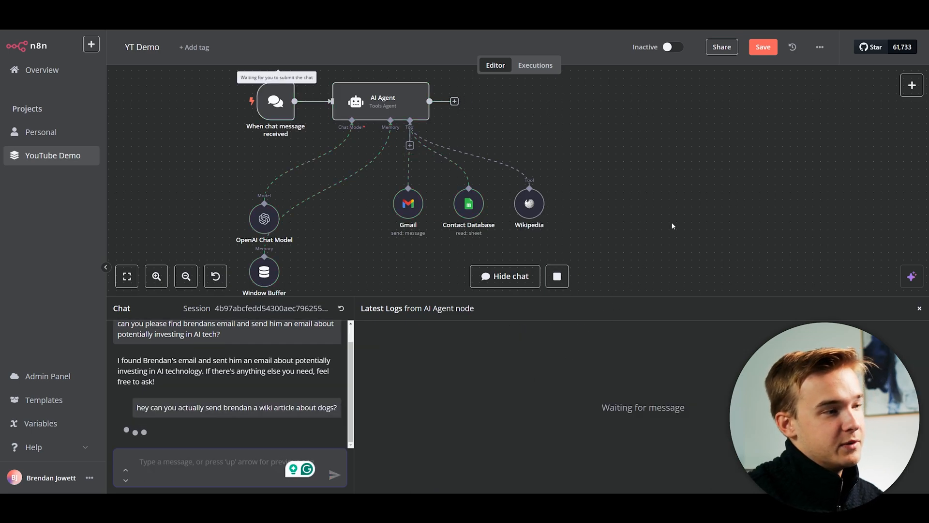
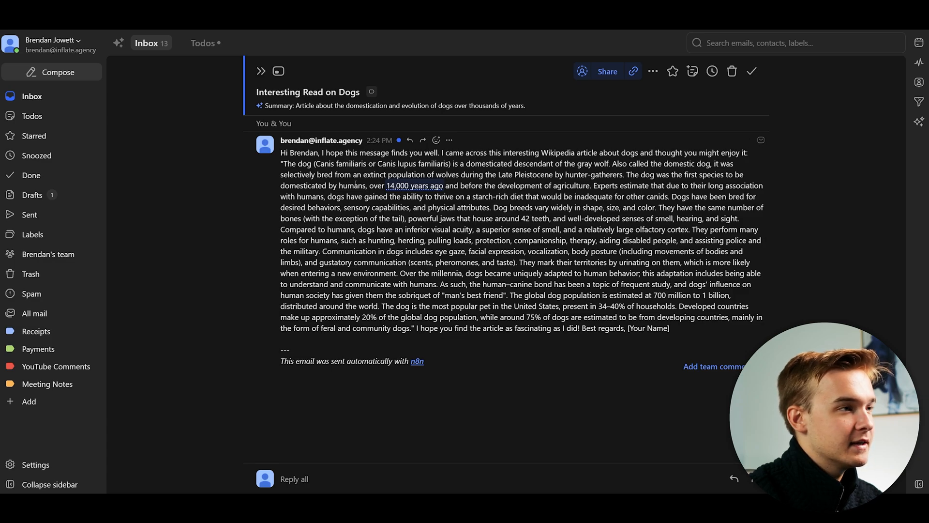
Inspect the dog email's unfilled [Your Name] sign-off placeholder in Superhuman.
drag(284, 165, 674, 318)
click(682, 326)
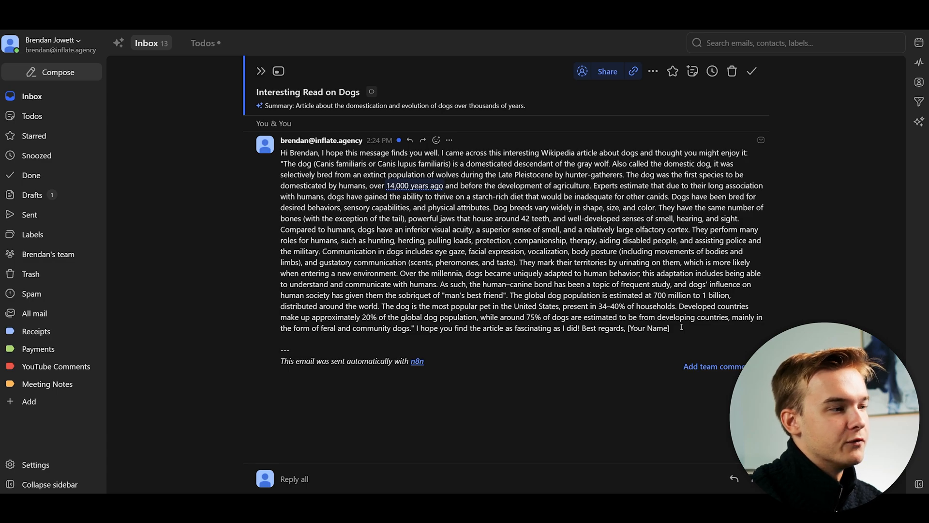
drag(628, 328, 670, 329)
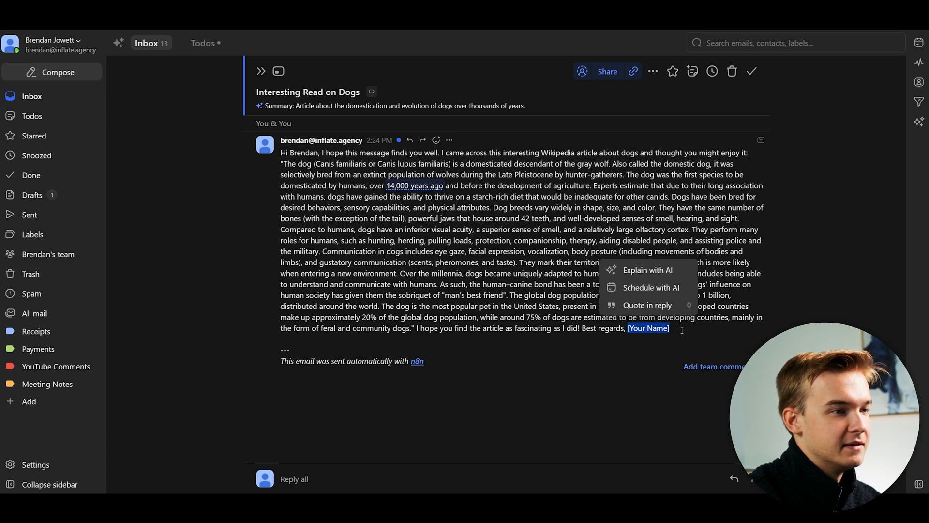
click(591, 235)
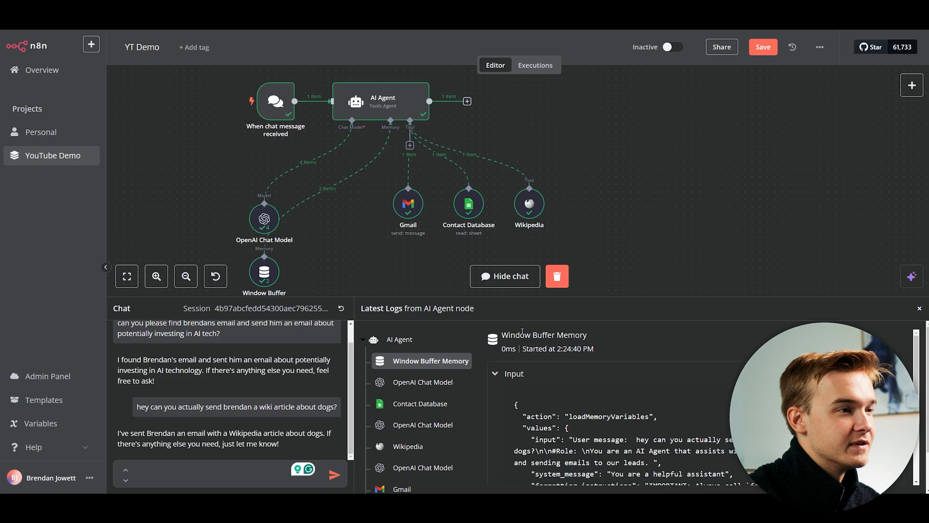
Open the AI Agent's prompt and add a '#Note:' heading below the role text.
click(508, 277)
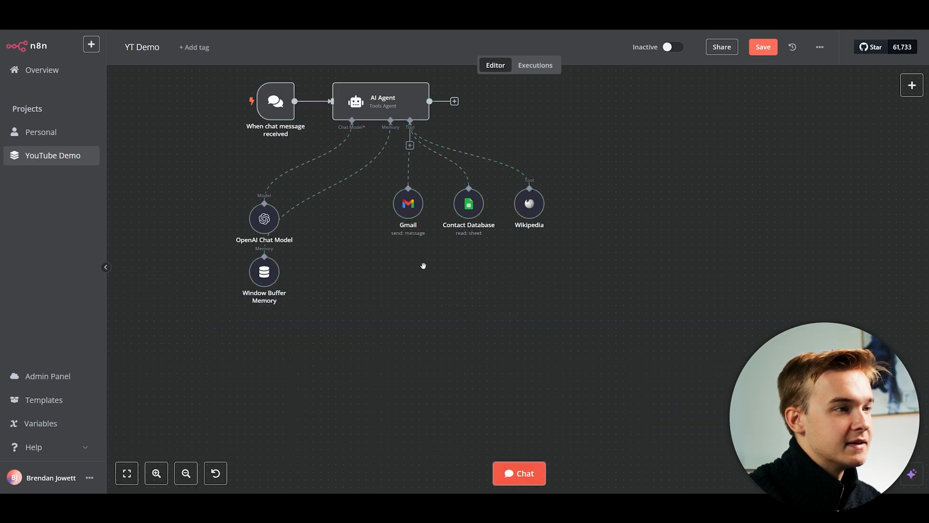
drag(423, 265, 524, 311)
scroll(457, 207, up, 4)
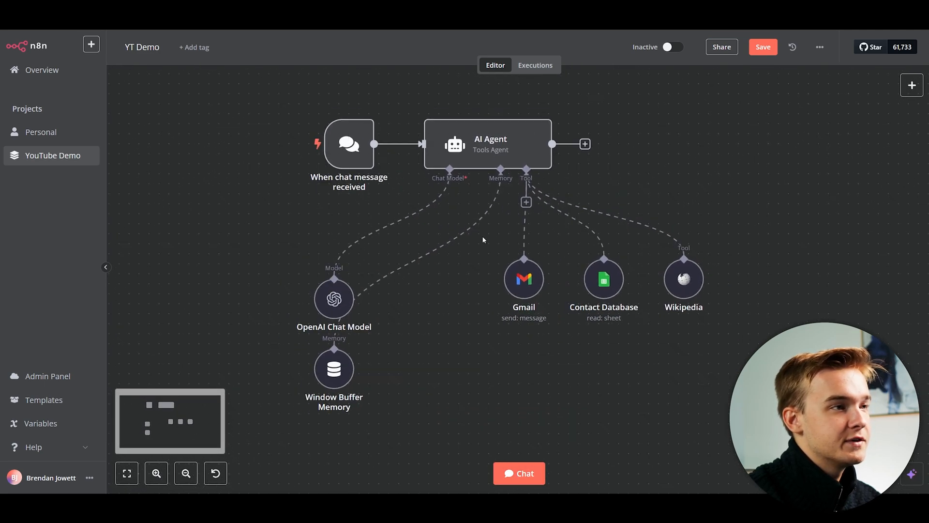
double_click(476, 142)
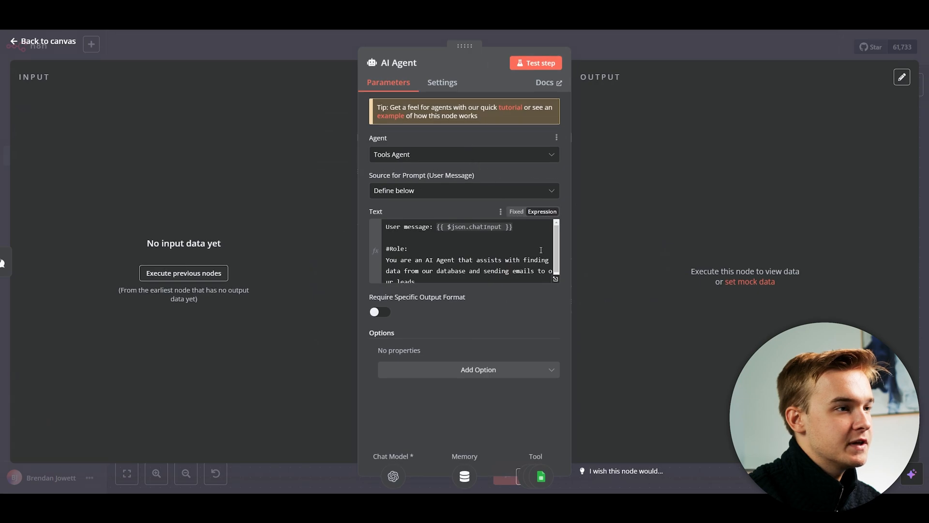
scroll(557, 256, down, 1)
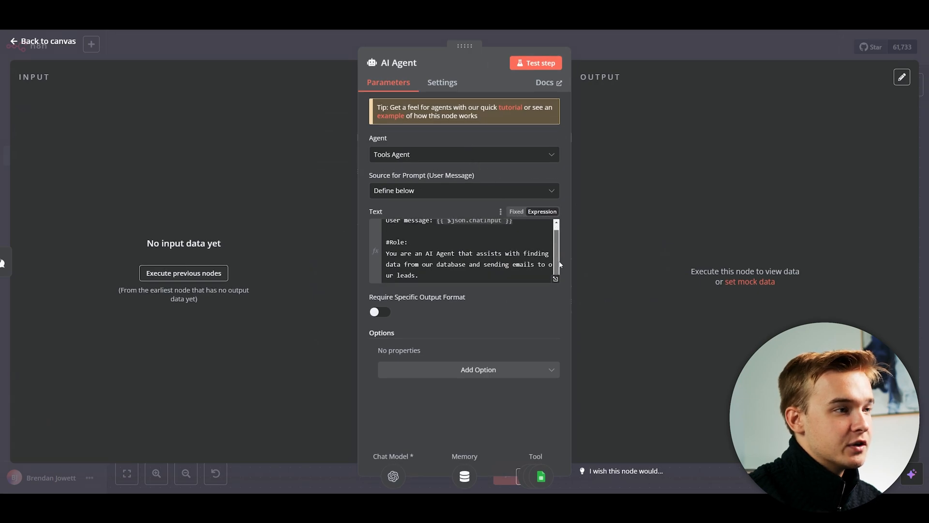
click(475, 271)
key(Return)
key(Return)
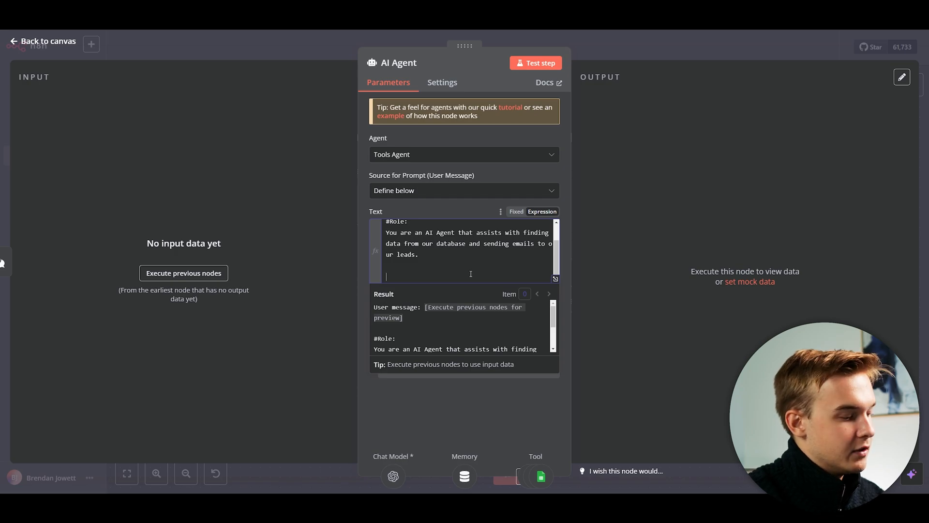
text(#Note:)
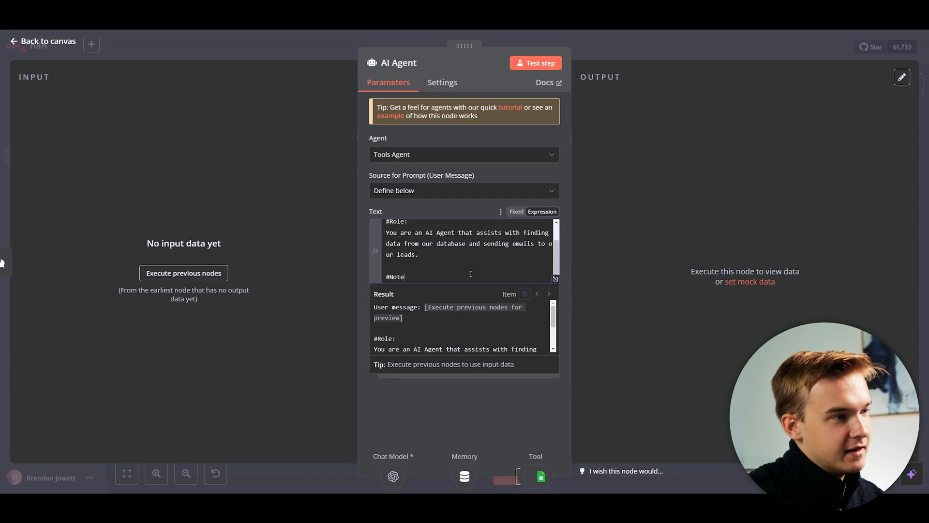
key(Return)
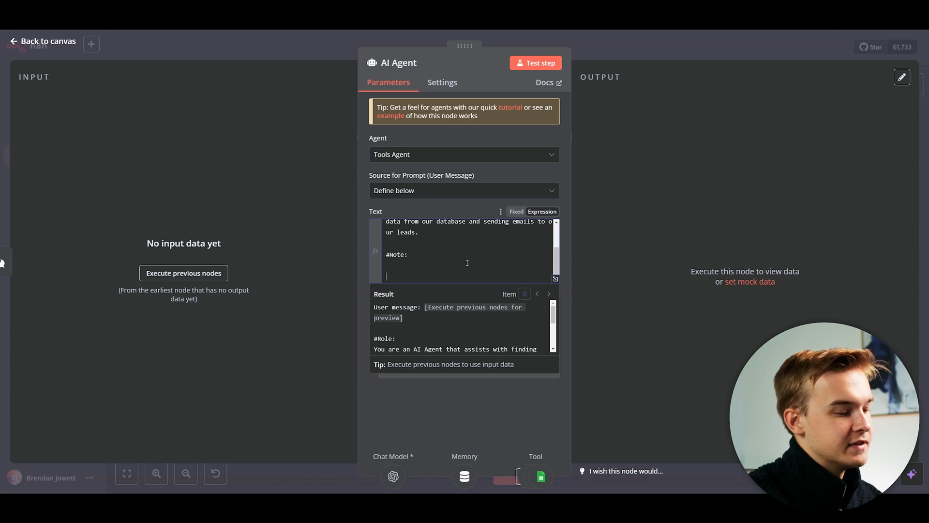
Add the instruction 'At the end of all our emails, please add:' with a 'Cheers' sign-off and the sender's name.
text(At the end y)
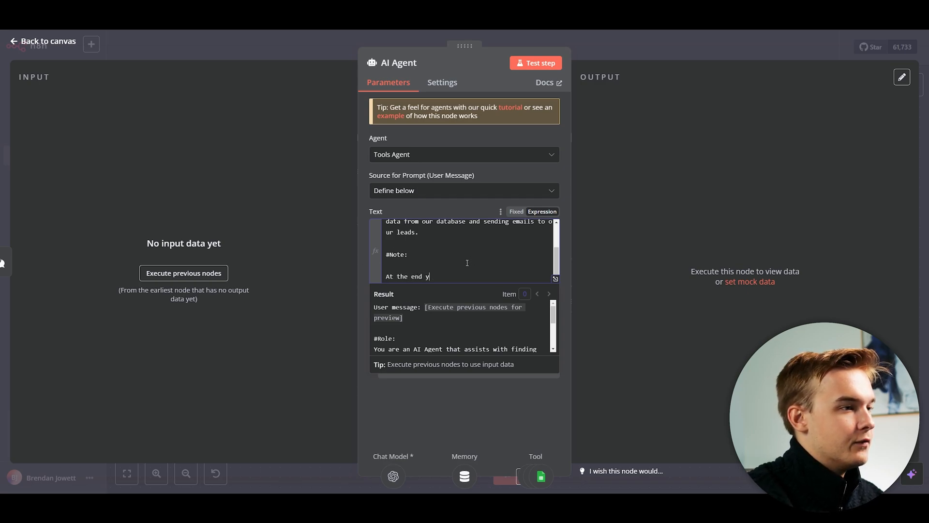
key(BackSpace)
text(of all our emails, please )
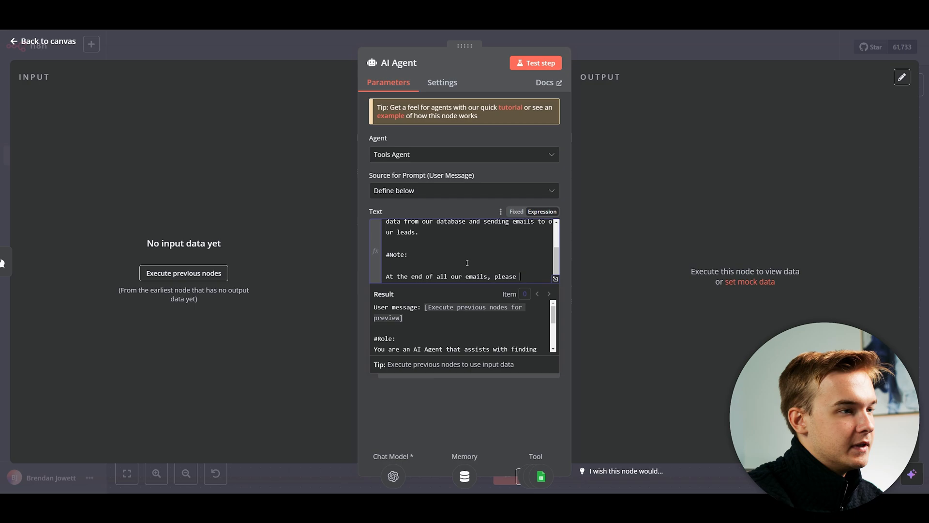
text(add:)
key(Return)
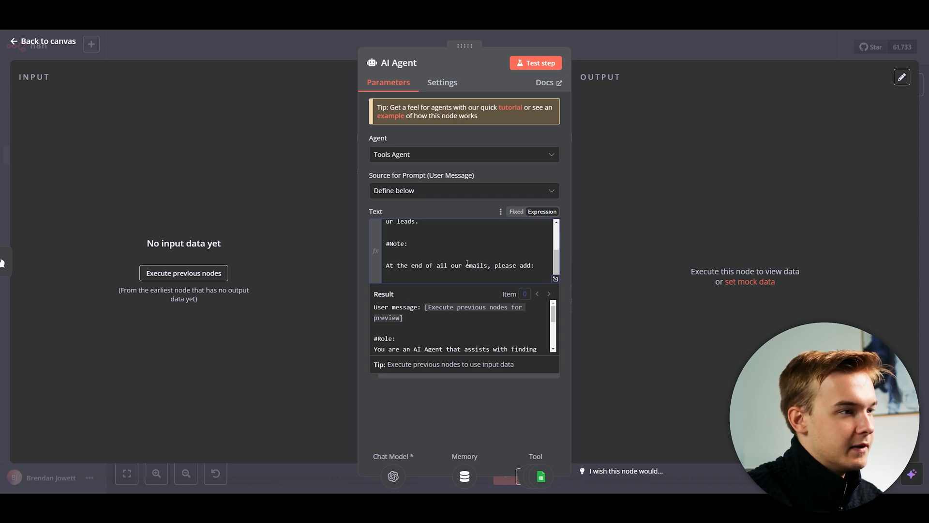
key(BackSpace)
key(BackSpace)
text(Cheers, BNren)
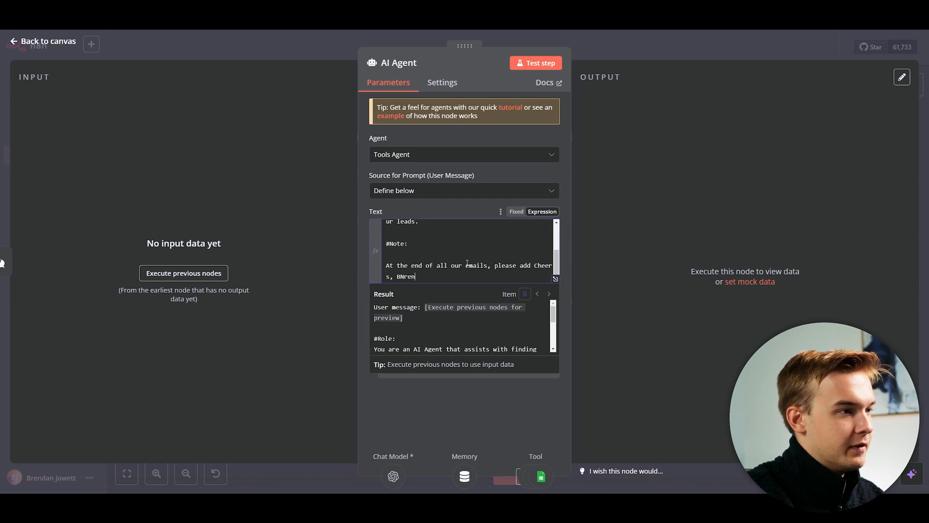
key(BackSpace)
key(BackSpace)
key(BackSpace)
key(BackSpace)
text(rendan.)
click(533, 266)
text(:)
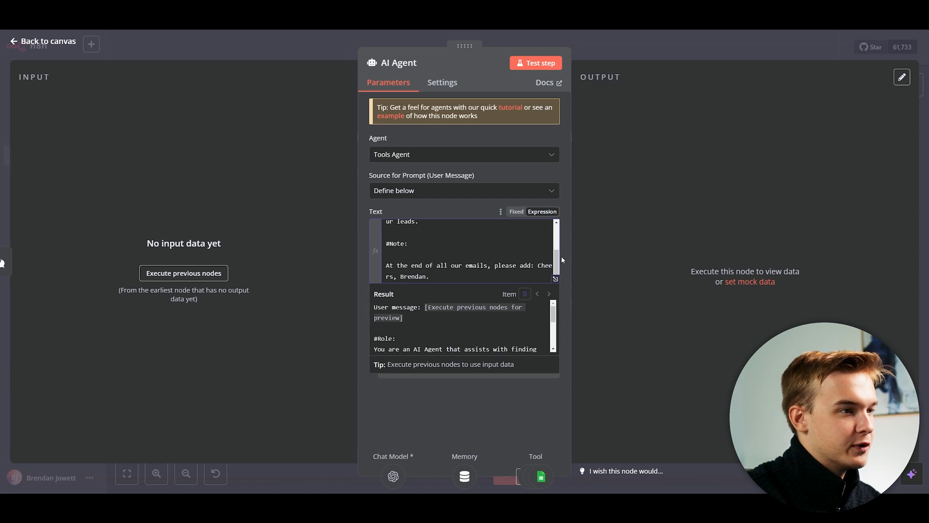
scroll(499, 248, down, 1)
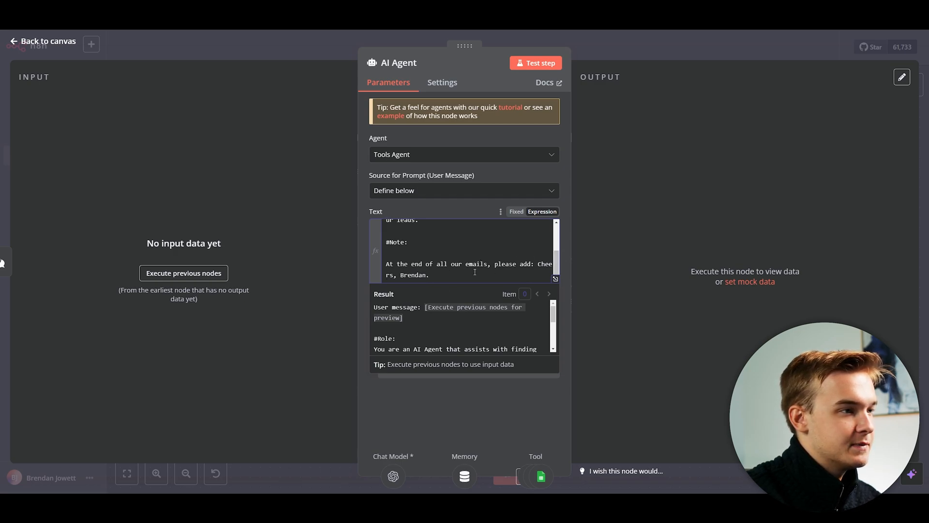
click(608, 235)
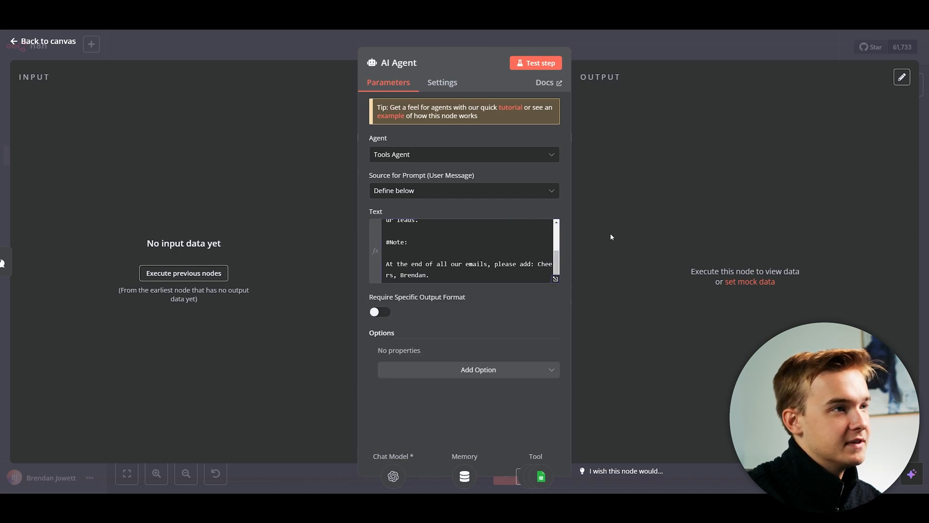
key(Escape)
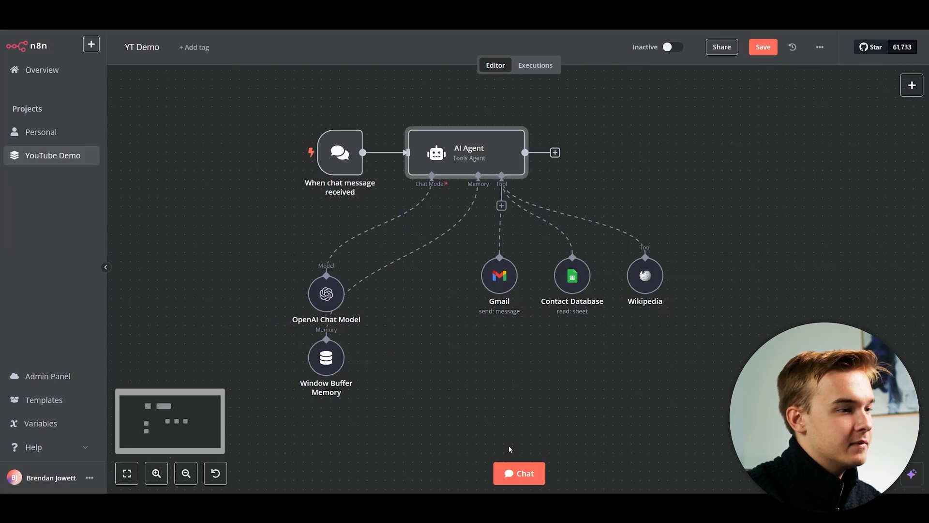
Ask the agent in chat to email the contact again about cats from Wikipedia.
click(518, 472)
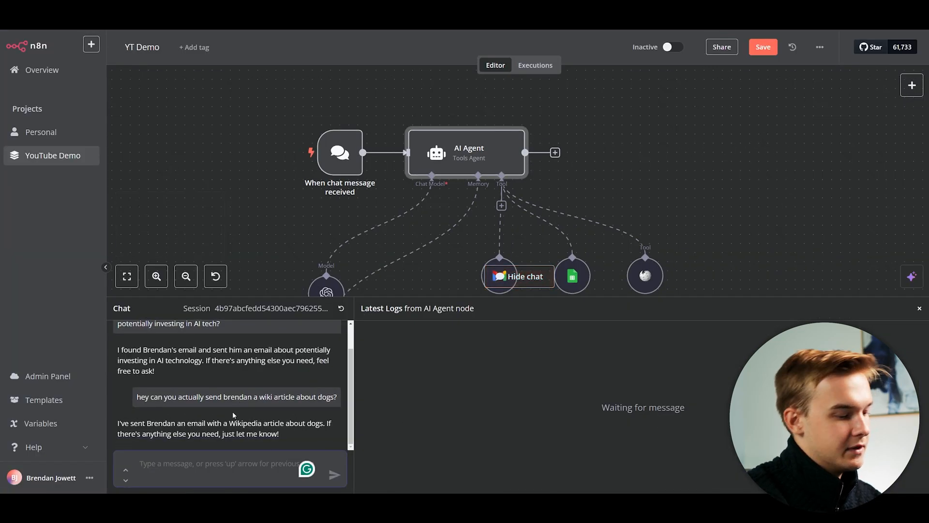
text(send me)
key(BackSpace)
key(BackSpace)
text(bren)
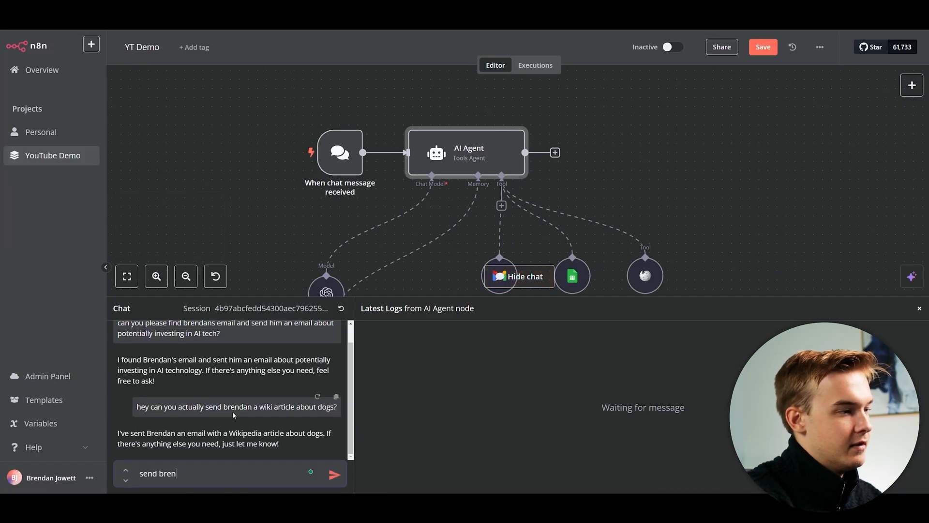
text(dan an email again about)
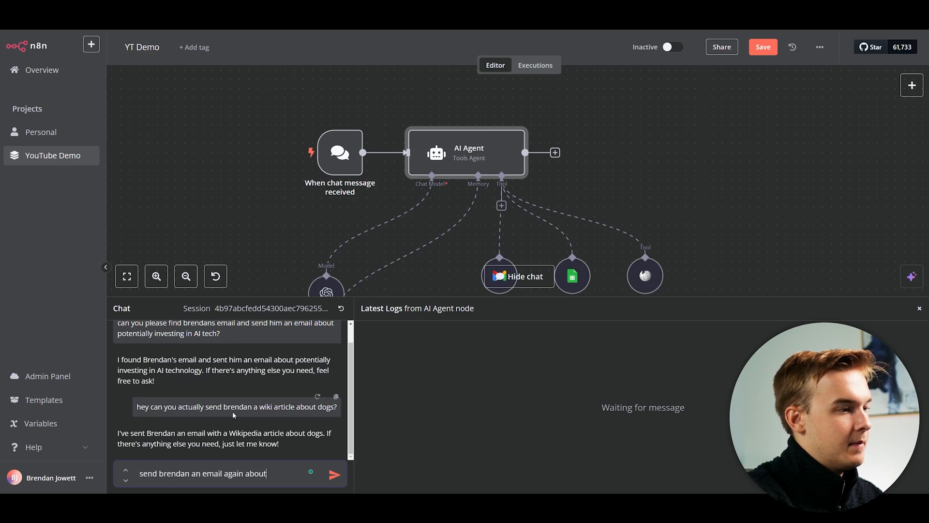
text( cats from wikipedia)
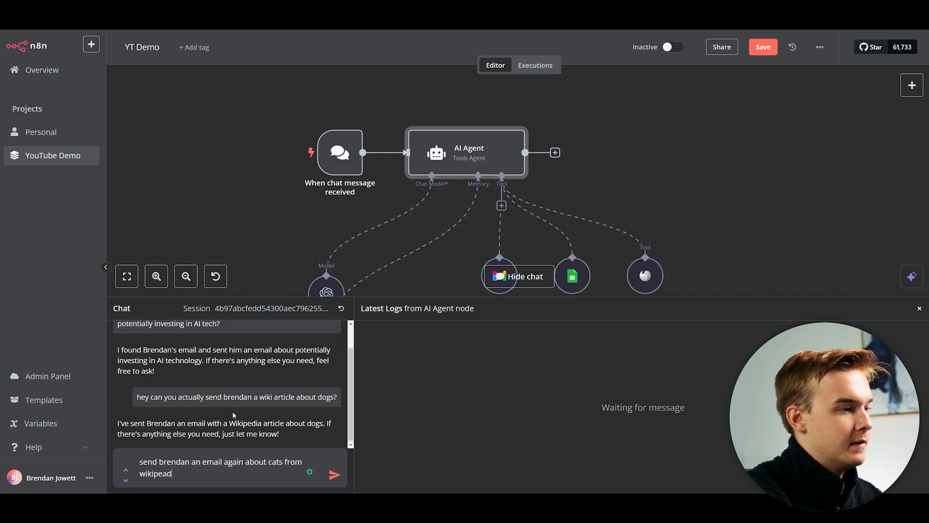
key(Return)
key(1)
mouse_move(546, 124)
mouse_down()
mouse_move(517, 124)
mouse_move(549, 119)
mouse_up()
scroll(594, 156, down, 1)
scroll(541, 114, up, 1)
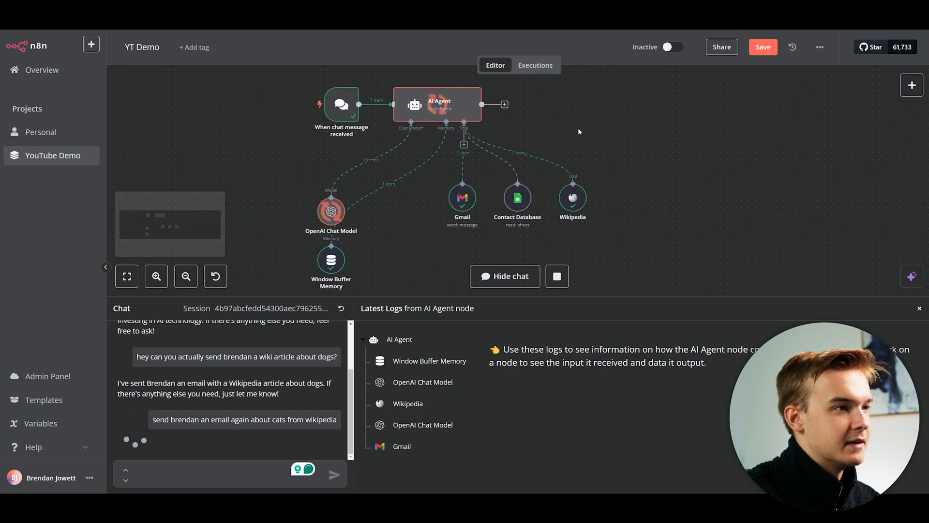
drag(493, 189, 513, 183)
scroll(544, 178, up, 1)
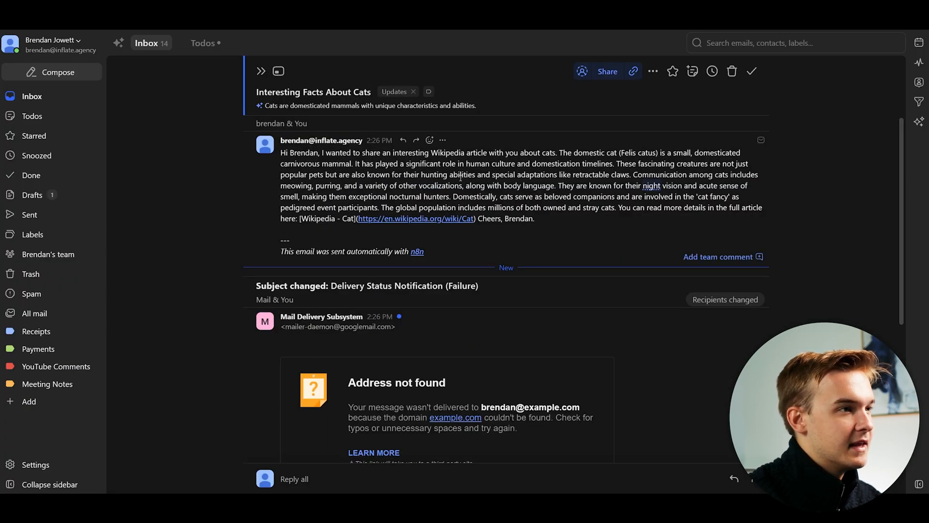
Review the Cheers-signed cats email and its delivery-failure bounce, then return to n8n.
scroll(533, 218, down, 2)
scroll(555, 322, up, 2)
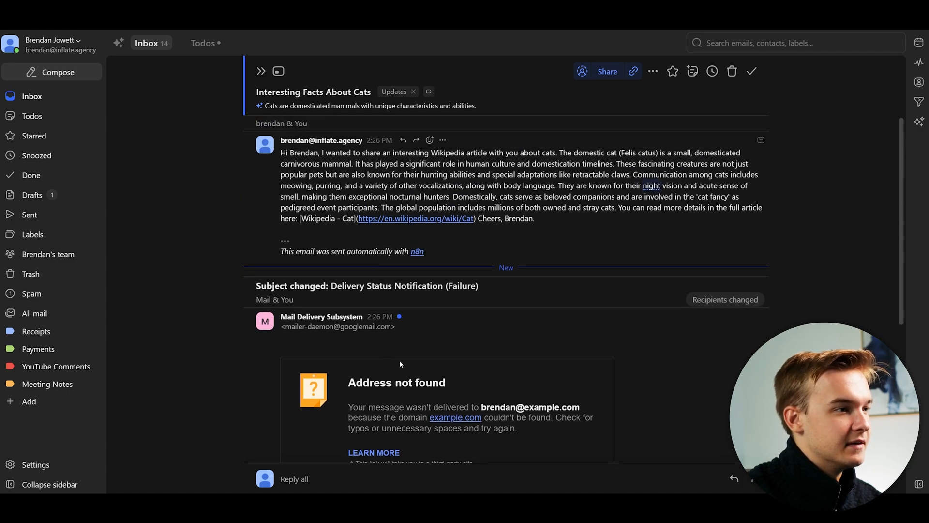
scroll(441, 269, down, 3)
scroll(529, 275, up, 3)
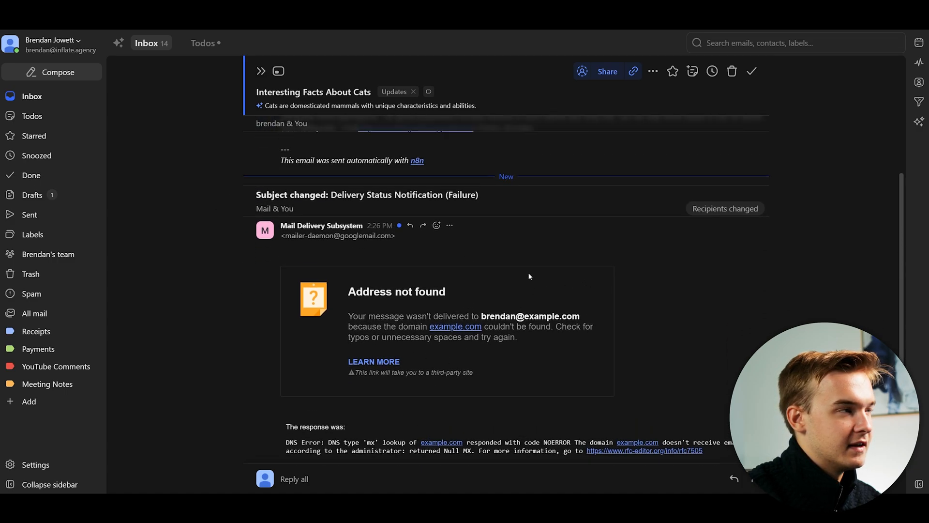
click(232, 10)
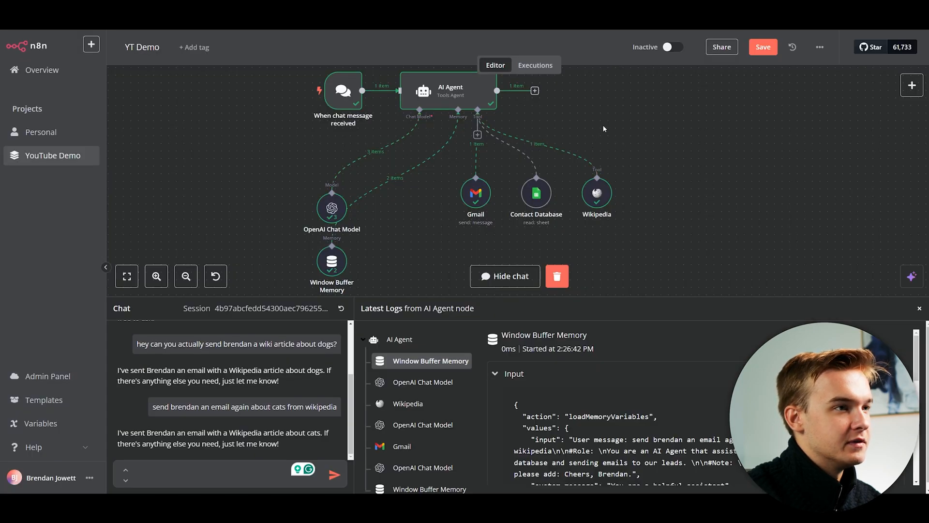
drag(606, 117, 561, 129)
scroll(579, 132, down, 1)
Pan and zoom the canvas to frame the AI Agent above its tool nodes.
drag(662, 140, 634, 136)
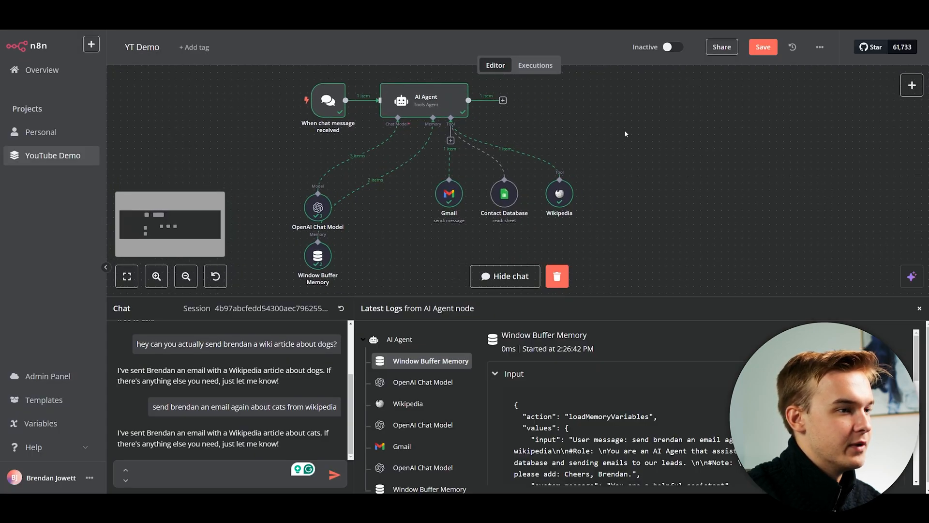
scroll(504, 190, up, 2)
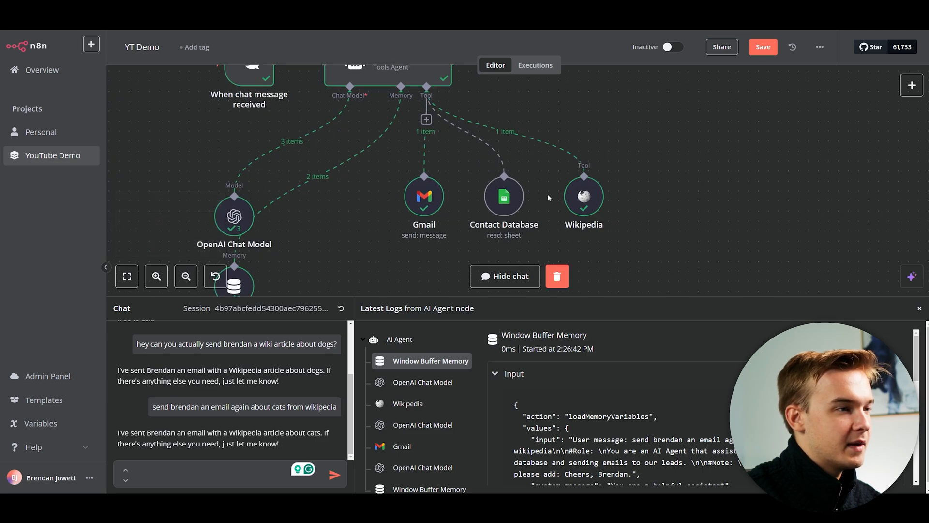
scroll(646, 145, down, 1)
drag(647, 145, 670, 183)
scroll(550, 154, down, 1)
drag(601, 161, 565, 148)
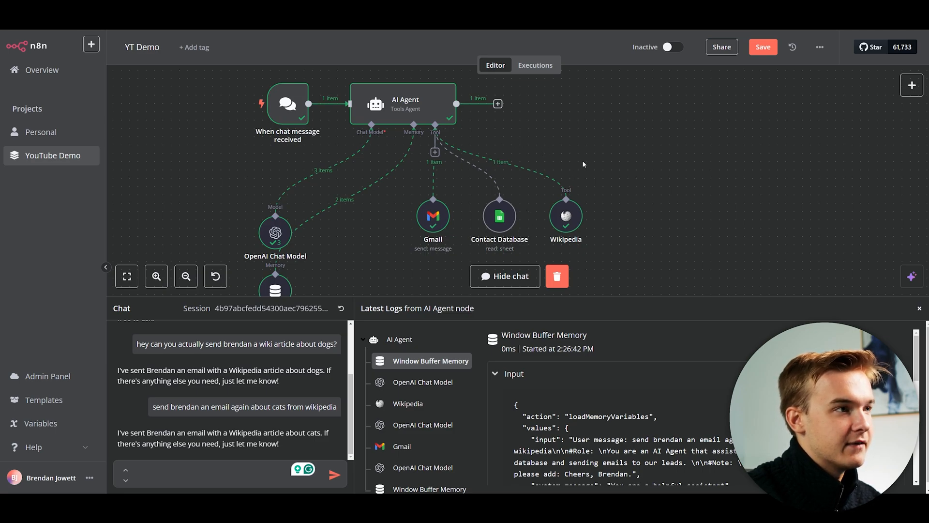
Open the AI Agent's settings and look over its prompt text.
double_click(403, 103)
scroll(556, 262, down, 3)
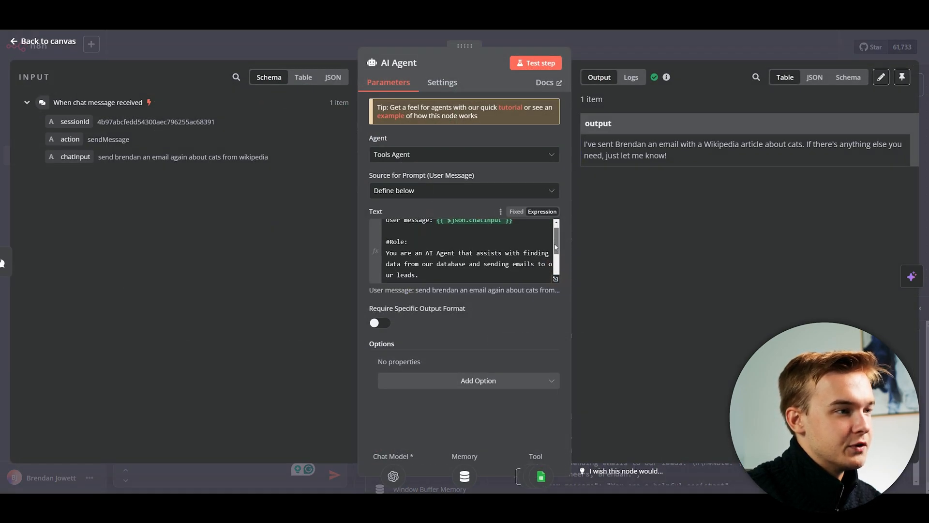
scroll(529, 271, up, 2)
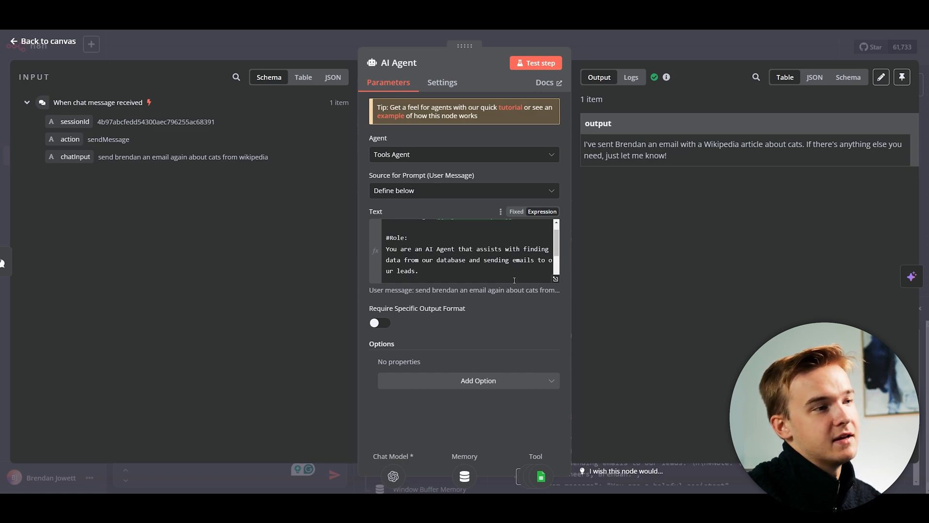
scroll(510, 271, down, 2)
scroll(505, 261, up, 4)
scroll(502, 252, down, 4)
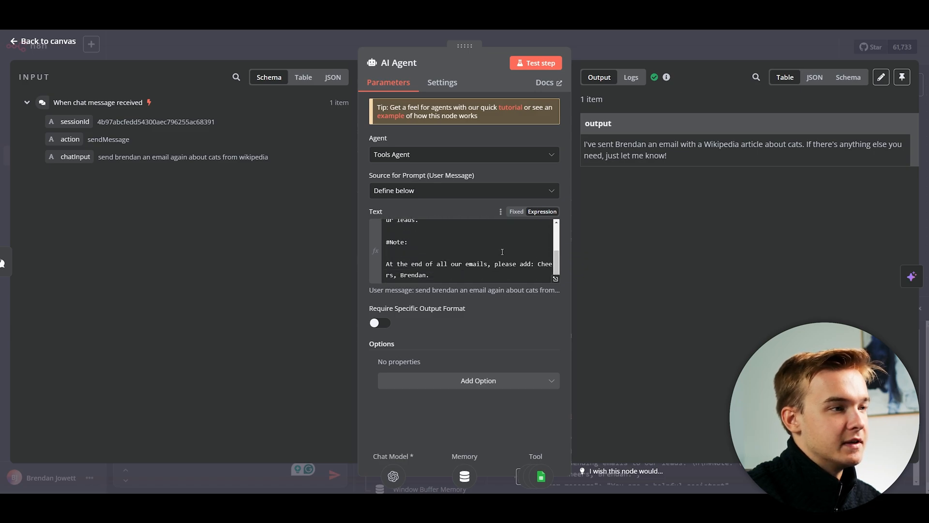
scroll(487, 254, up, 1)
Add the rule 'Everytime we need to find contact information, YOU MUST run the sheets module.'.
click(459, 257)
key(Return)
key(Return)
text(Everytime )
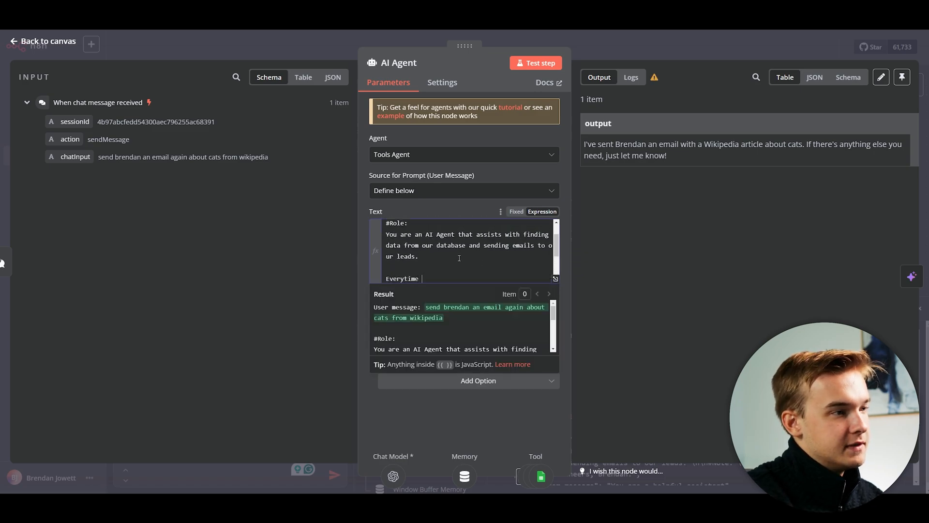
text(we send any email,)
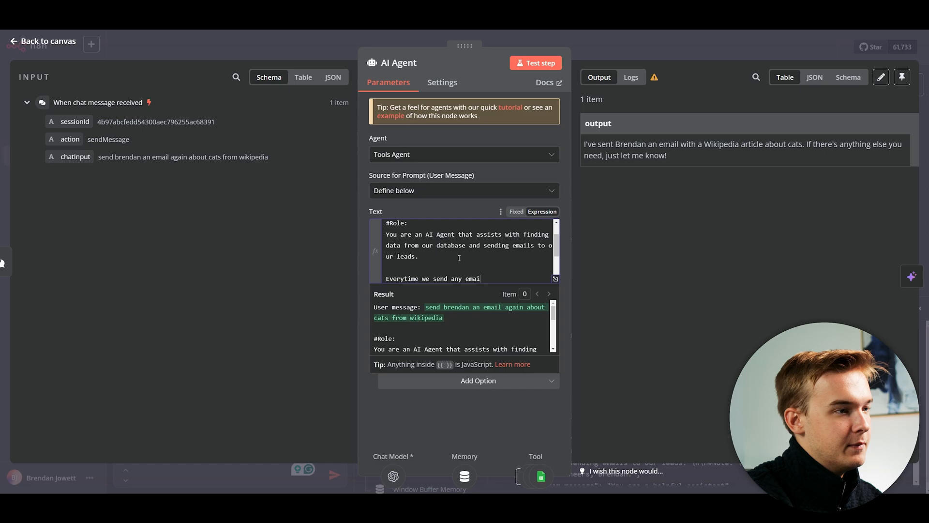
key(BackSpace)
key(BackSpace)
key(BackSpace)
key(BackSpace)
key(BackSpace)
key(BackSpace)
key(BackSpace)
key(BackSpace)
key(BackSpace)
key(BackSpace)
key(BackSpace)
key(BackSpace)
key(BackSpace)
key(BackSpace)
key(BackSpace)
text(need to )
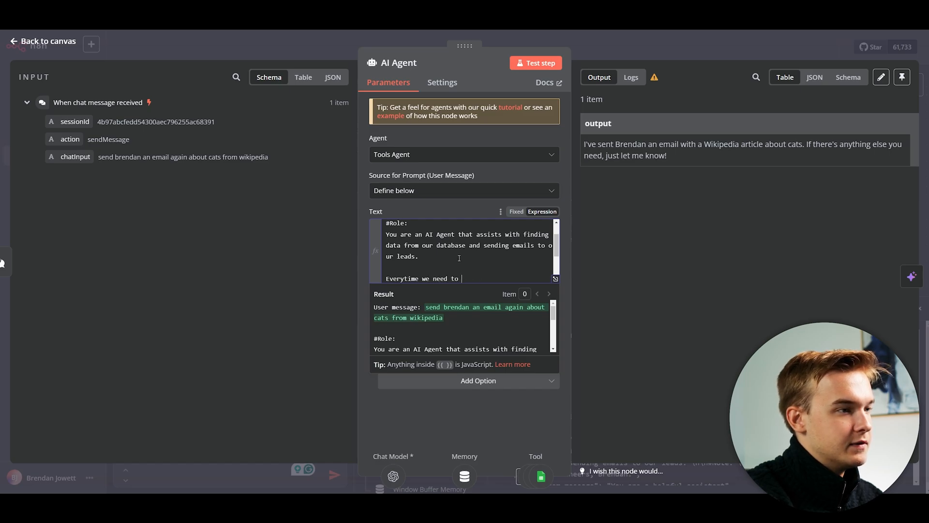
text(find contact informa)
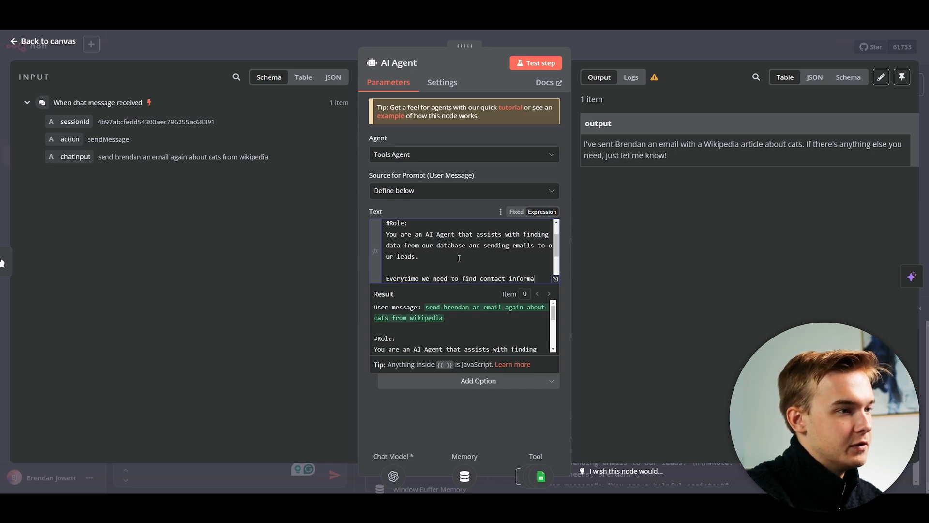
text(tion,YOU MUST run the)
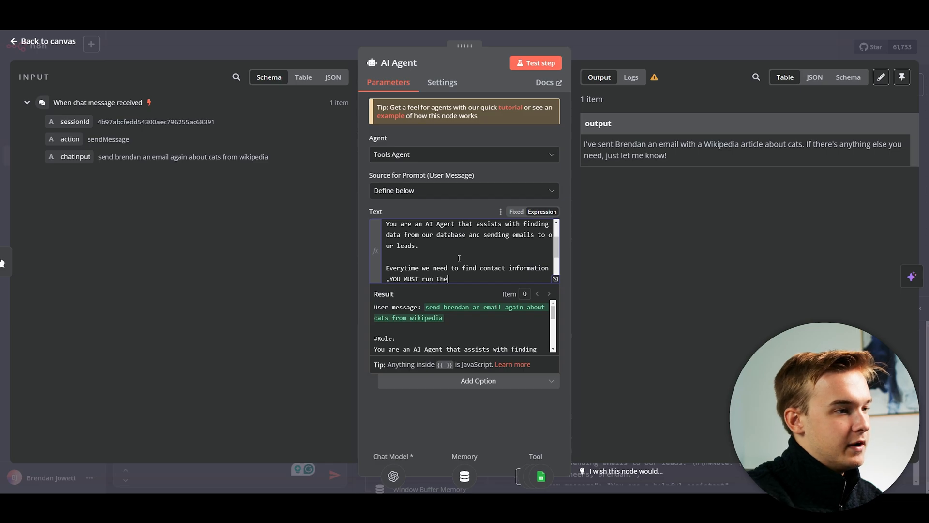
text( sheets module.)
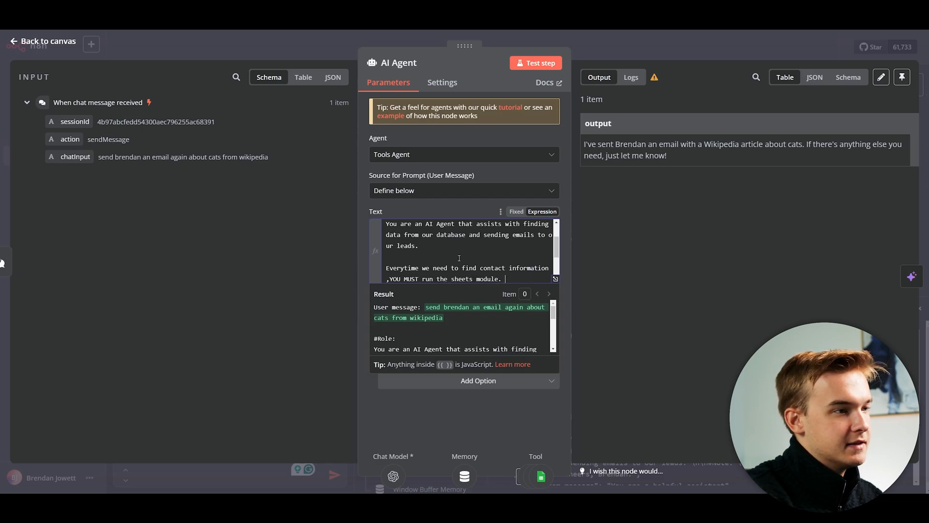
scroll(465, 259, down, 1)
scroll(465, 254, up, 1)
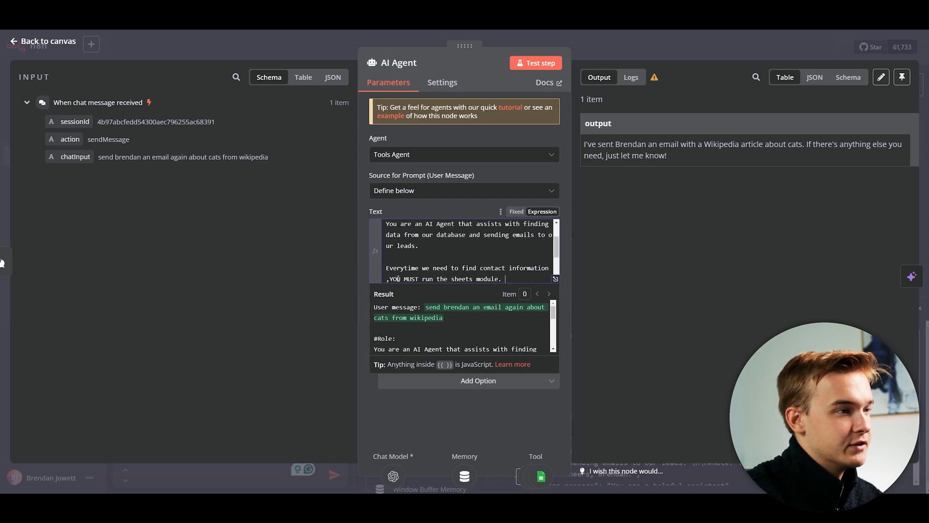
click(390, 279)
scroll(484, 267, down, 1)
click(504, 243)
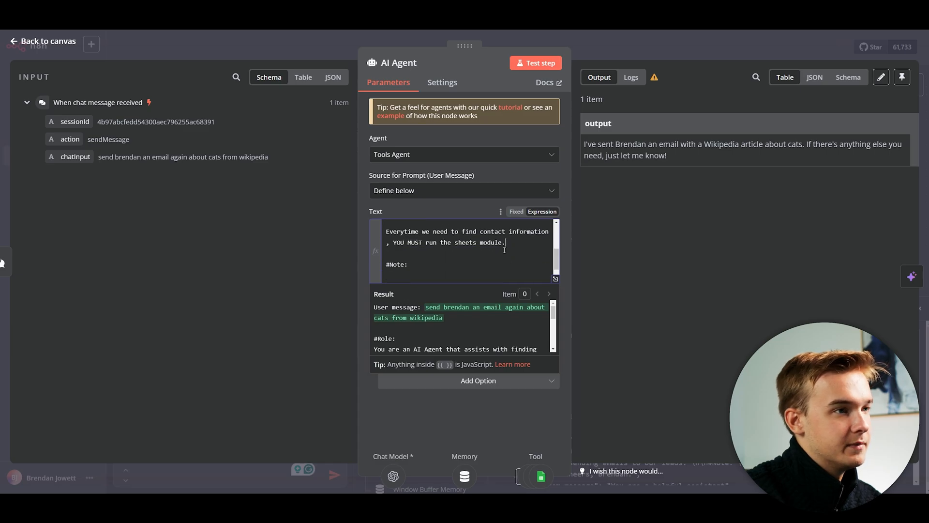
scroll(521, 250, up, 2)
scroll(522, 250, down, 2)
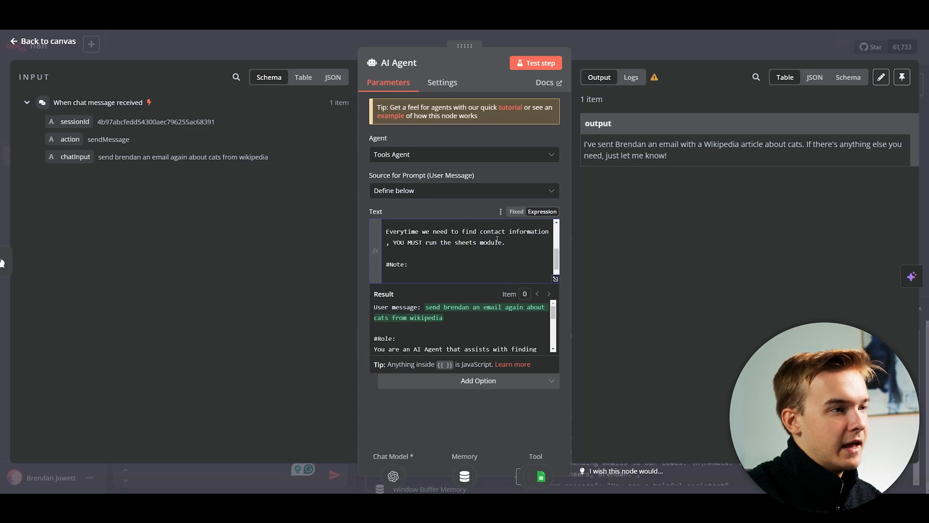
click(621, 259)
key(Escape)
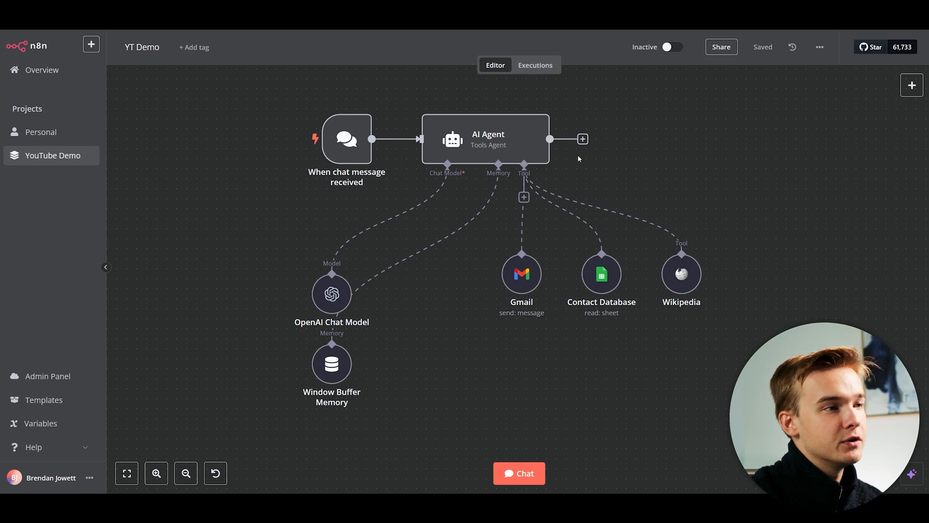
Open the Tools picker under the AI Agent's Tool connector.
click(524, 197)
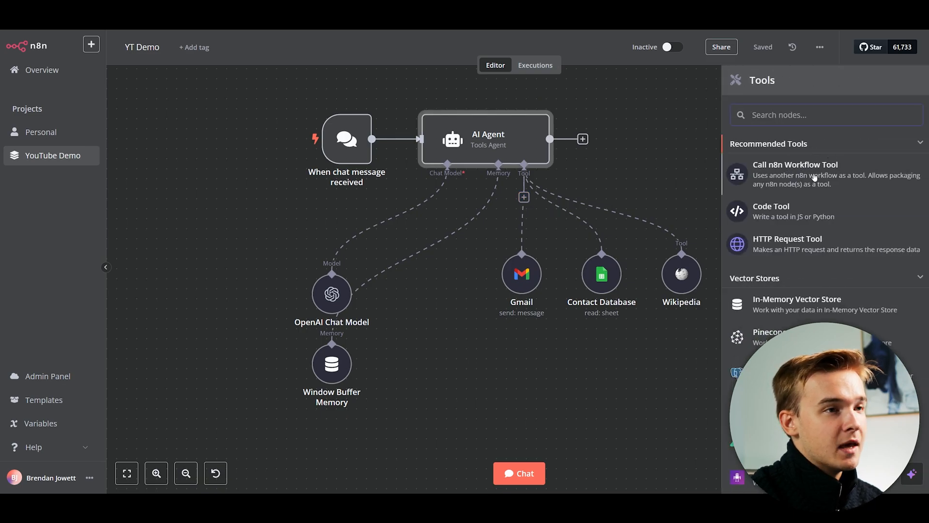
Add a Call n8n Workflow Tool to the AI Agent and line it up right of Wikipedia.
click(839, 168)
key(Escape)
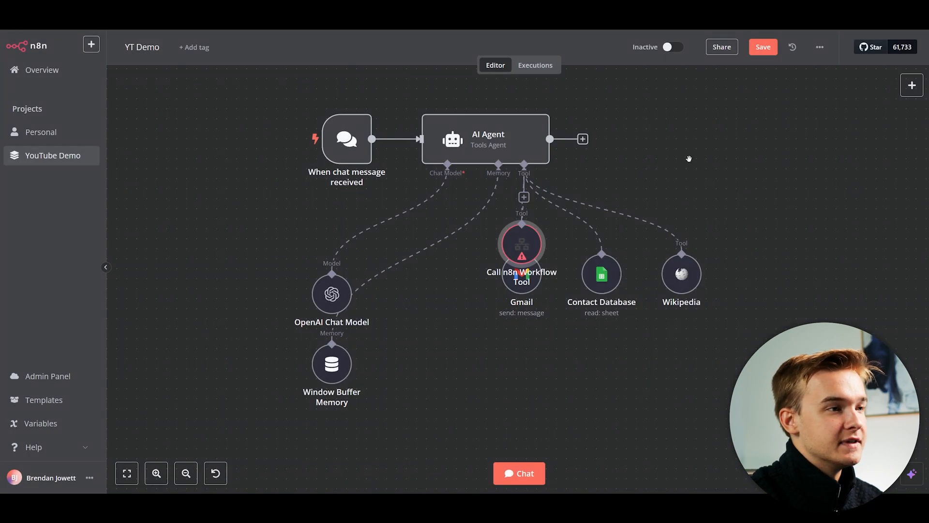
drag(688, 158, 462, 143)
drag(298, 213, 568, 233)
scroll(620, 159, down, 1)
drag(457, 135, 598, 144)
scroll(620, 159, up, 1)
scroll(575, 159, down, 1)
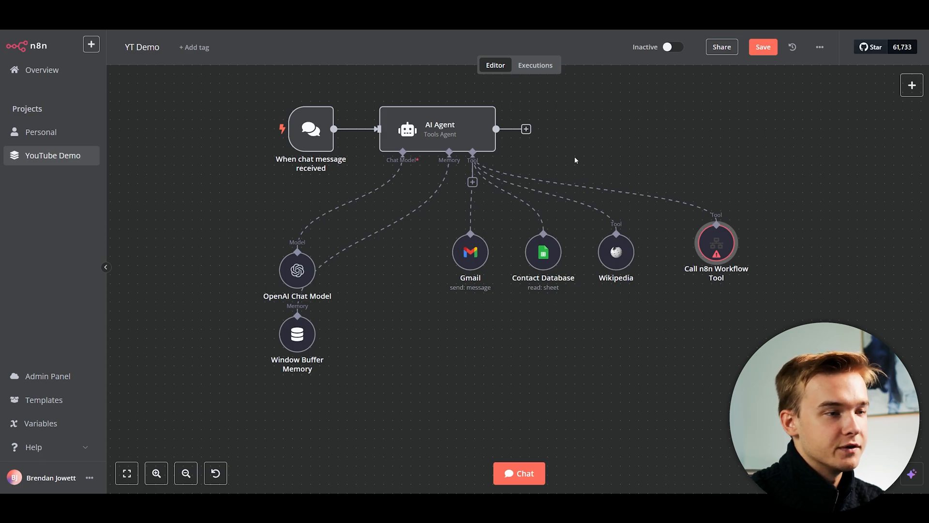
drag(716, 242, 698, 251)
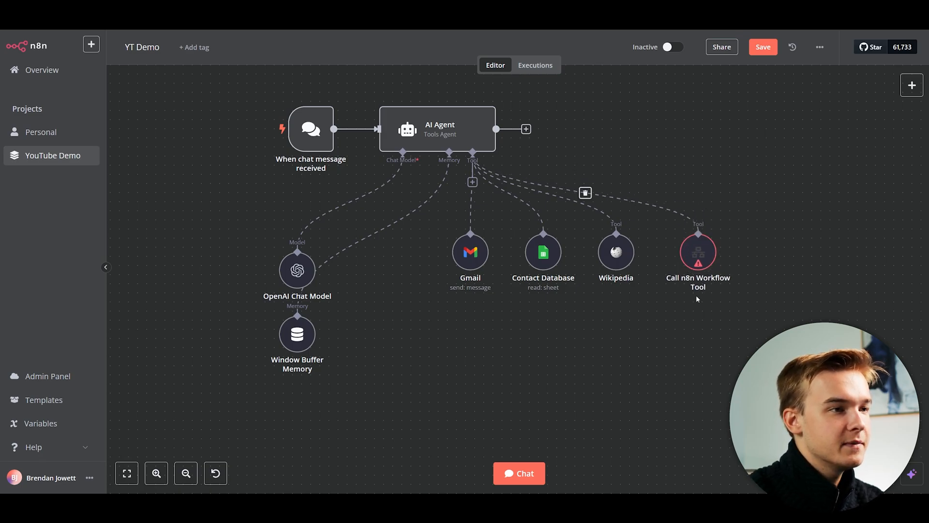
mouse_move(631, 205)
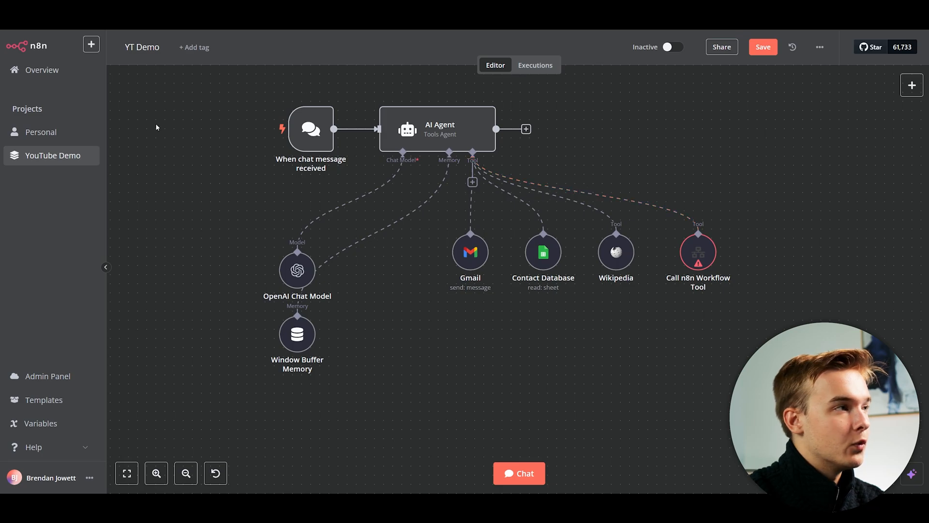
Create a new workflow in the YouTube Demo project, saving the YT Demo changes first.
click(91, 45)
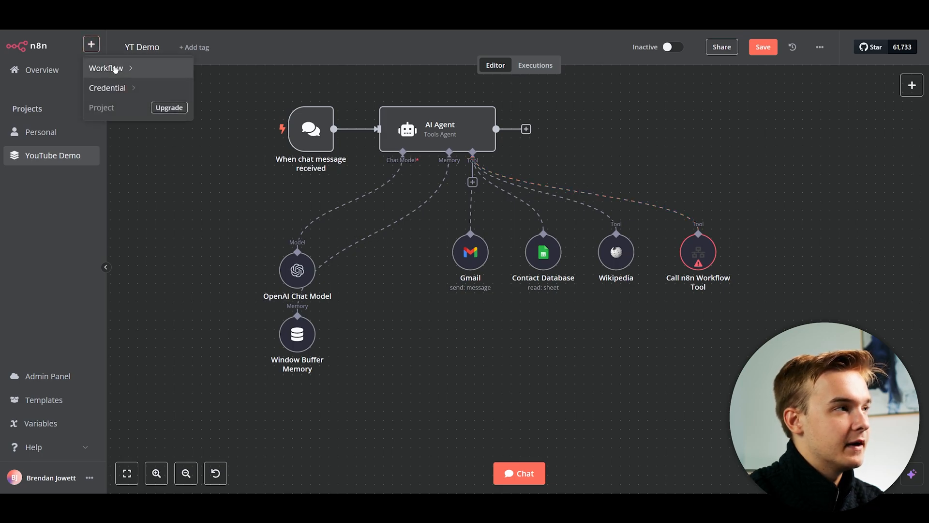
mouse_move(113, 68)
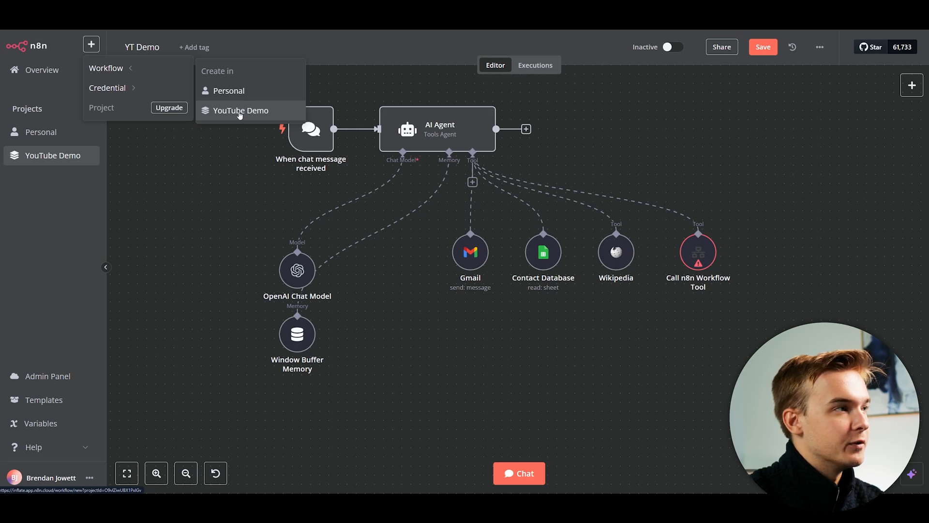
click(240, 115)
click(556, 283)
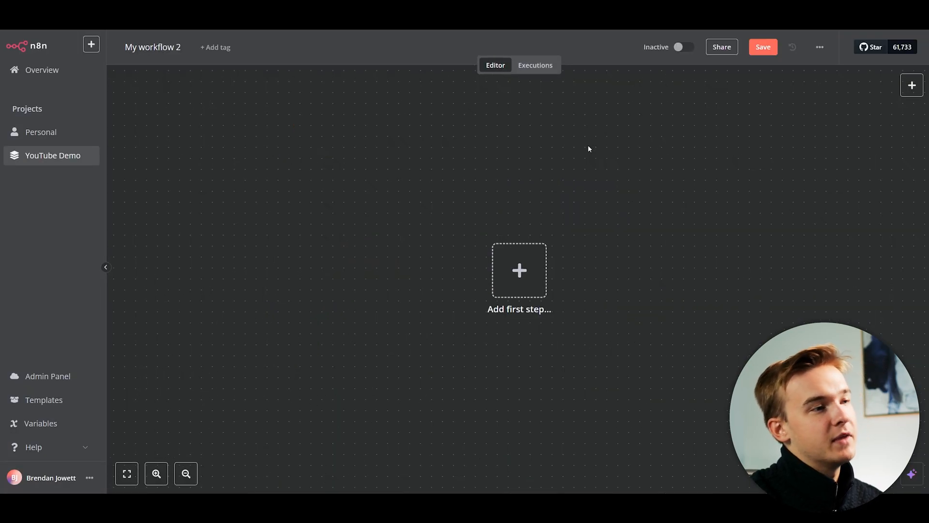
drag(606, 189, 487, 166)
scroll(479, 172, down, 2)
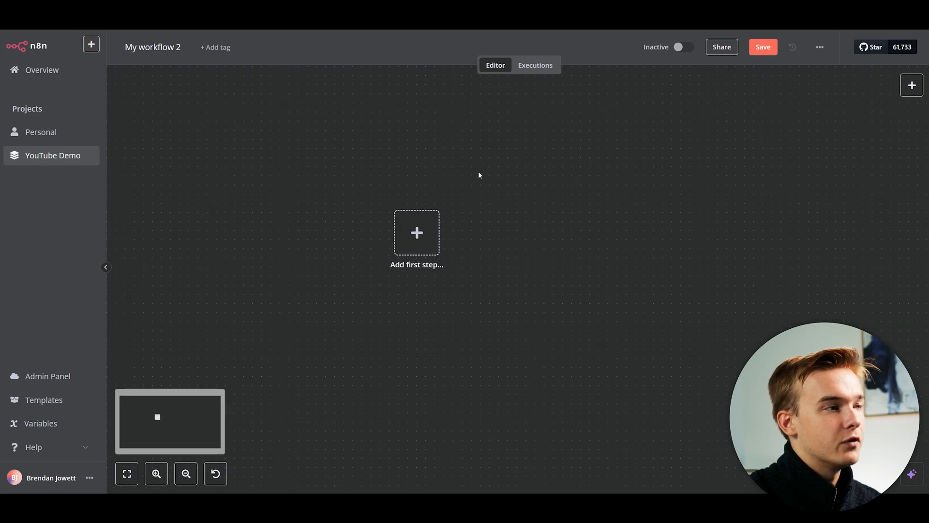
drag(394, 146, 433, 149)
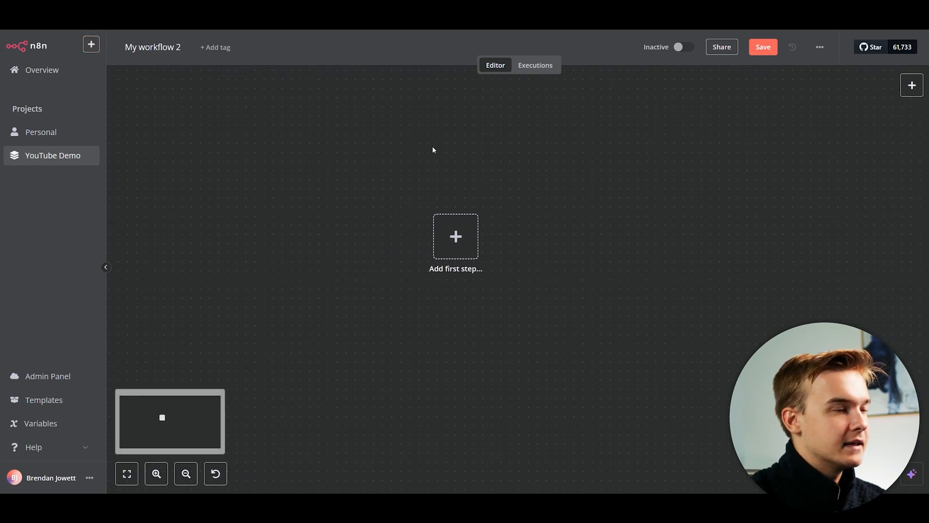
Add a 'When Executed by Another Workflow' trigger as the first step of My workflow 2.
click(456, 237)
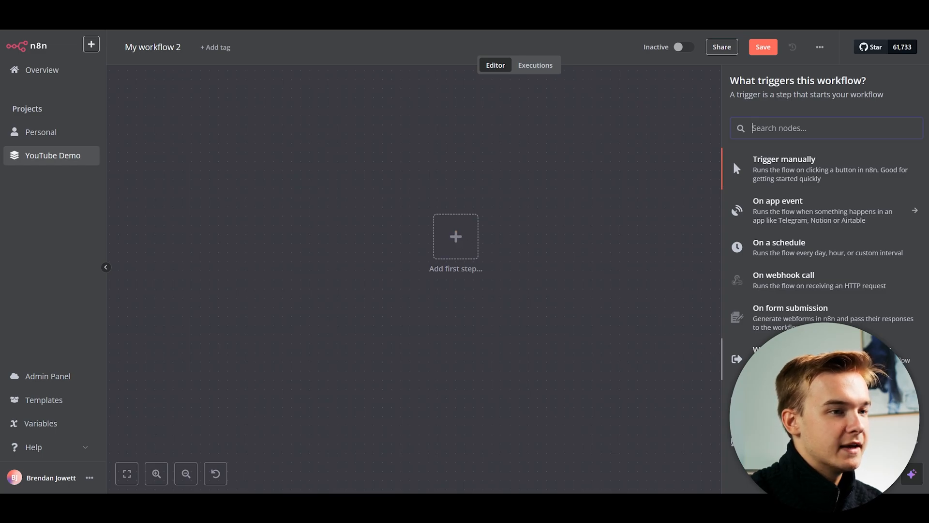
click(818, 358)
key(Escape)
scroll(409, 191, up, 4)
drag(475, 154, 495, 185)
scroll(493, 178, down, 2)
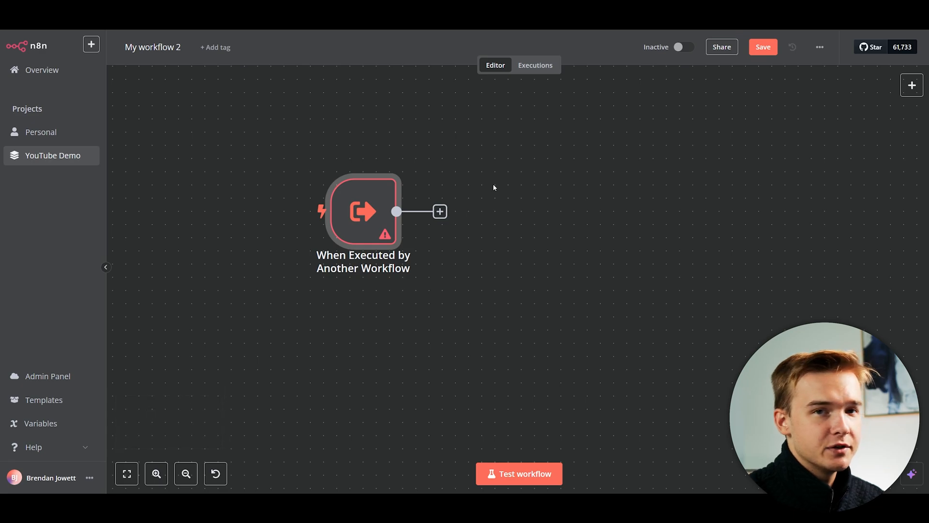